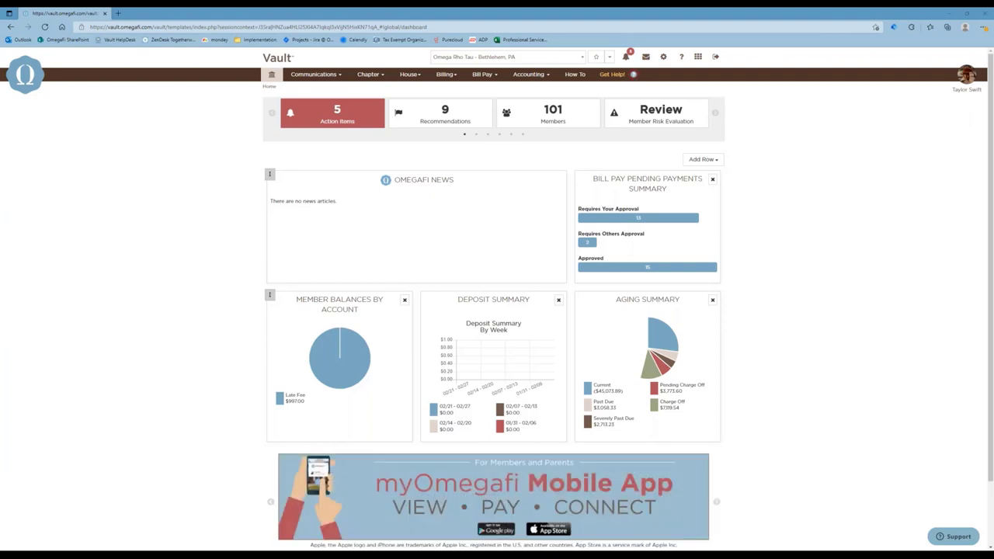
Review the blank Add Member form and the Add Members in Mass upload dialog on the Add New Members page, closing both without saving
{"action": "left_click", "coordinate": [362, 80]}
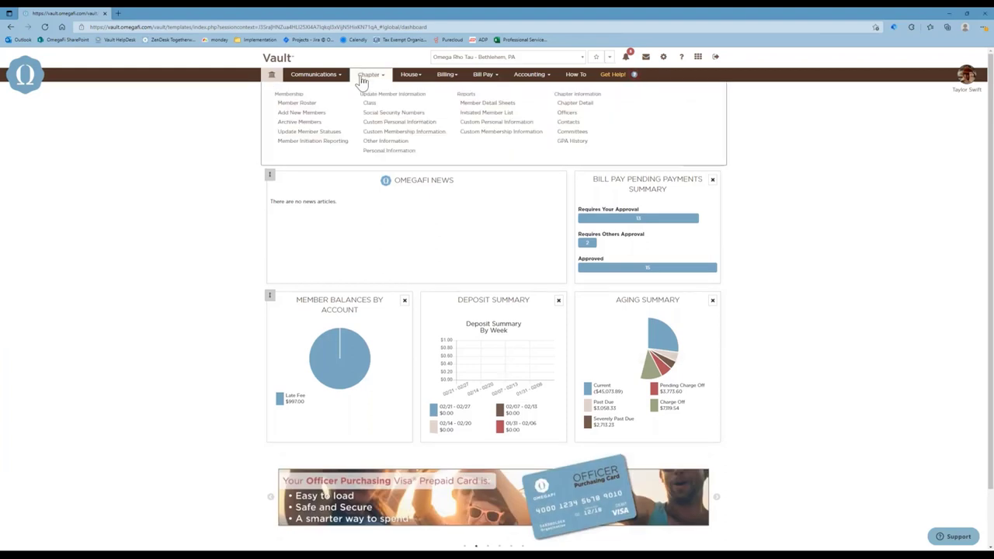
{"action": "left_click", "coordinate": [319, 114]}
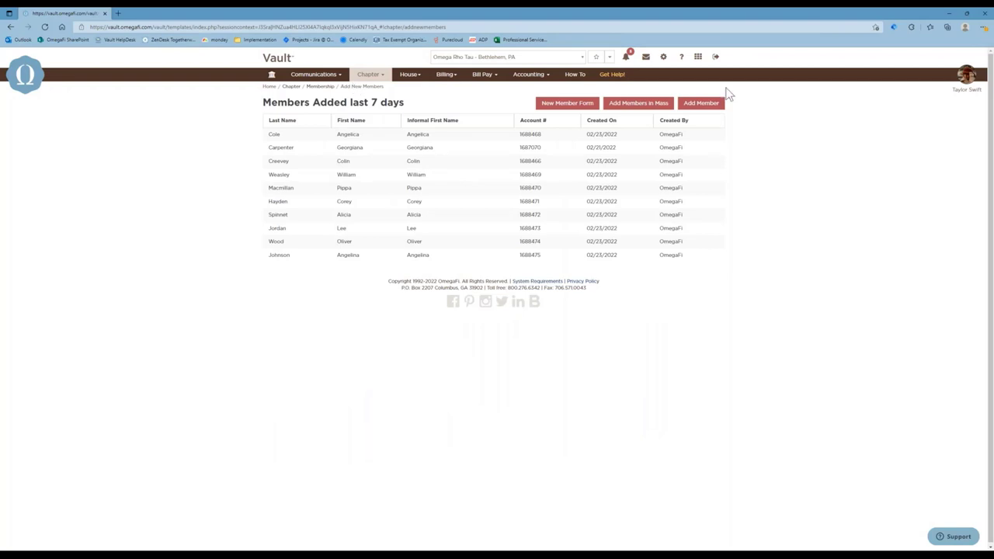
{"action": "left_click", "coordinate": [702, 104]}
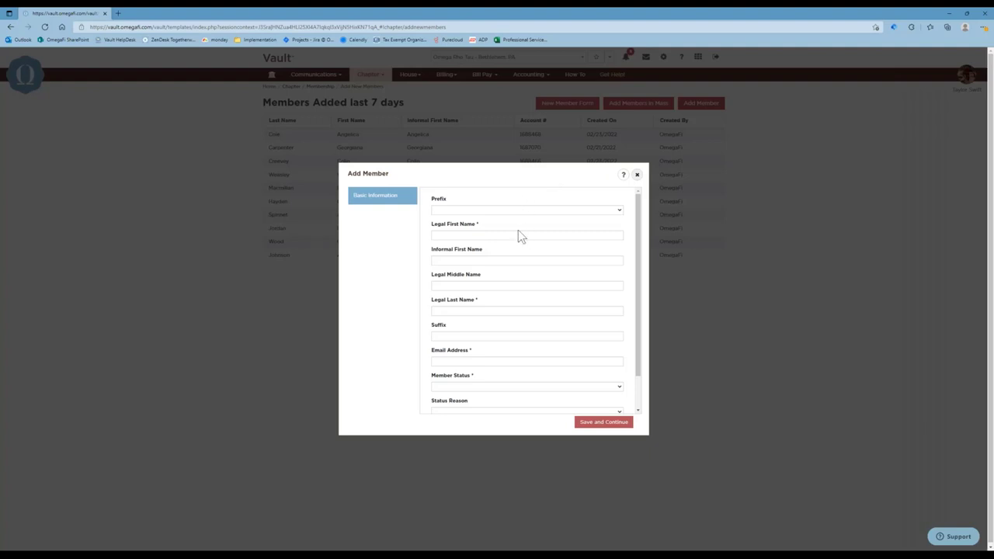
{"action": "scroll", "coordinate": [494, 384], "scroll_direction": "down", "scroll_amount": 2}
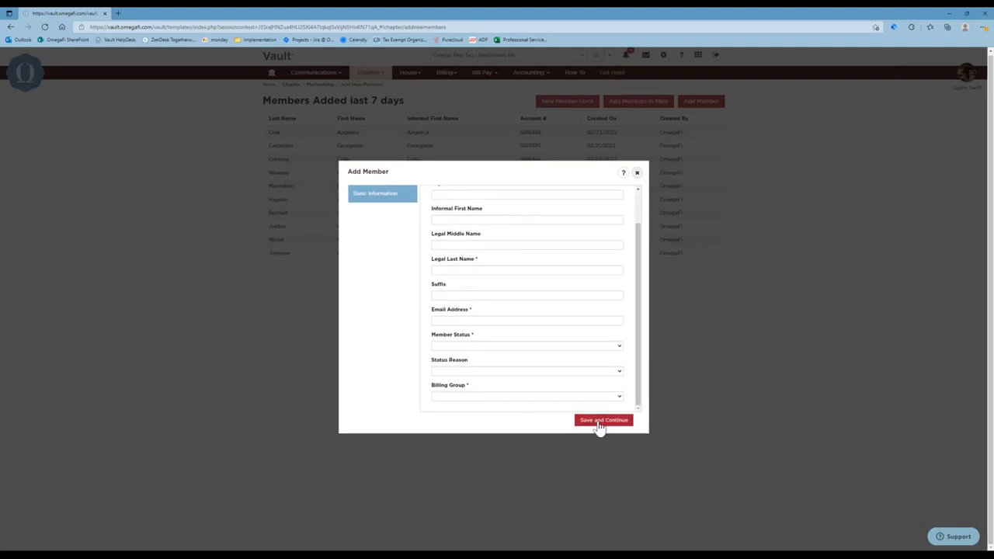
{"action": "left_click", "coordinate": [638, 173]}
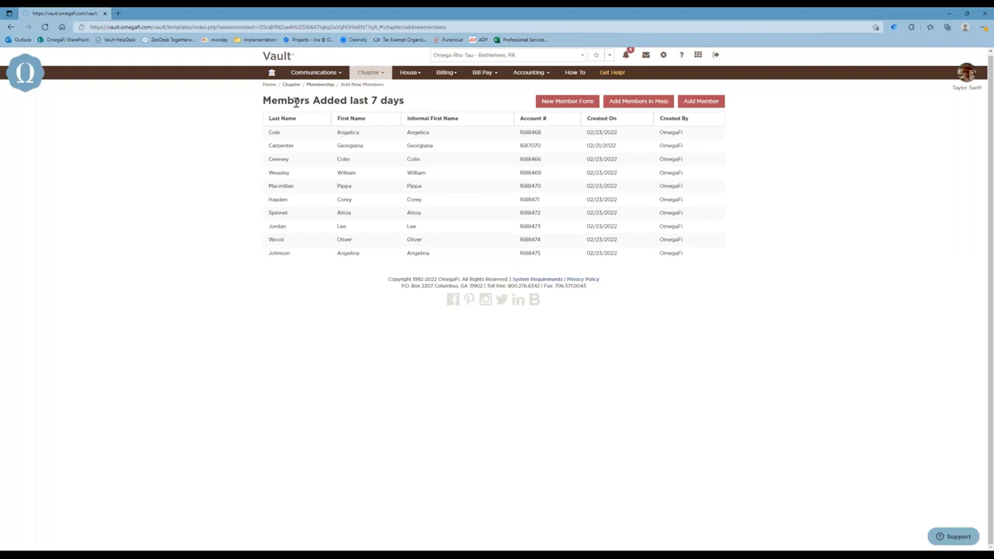
{"action": "left_click", "coordinate": [637, 108]}
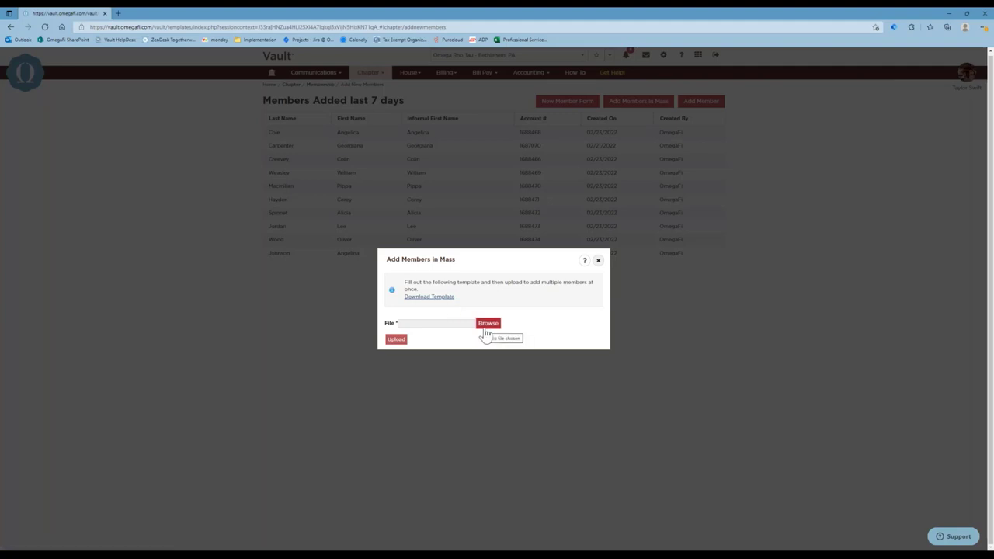
{"action": "left_click", "coordinate": [598, 261]}
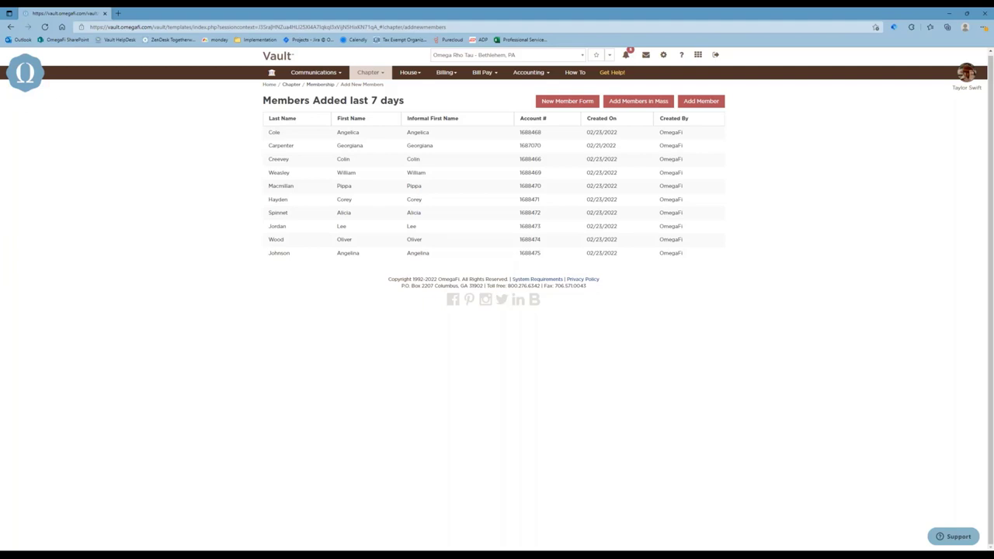
Open the detail record of the third member listed among the members added in the last 7 days
{"action": "left_click", "coordinate": [377, 76]}
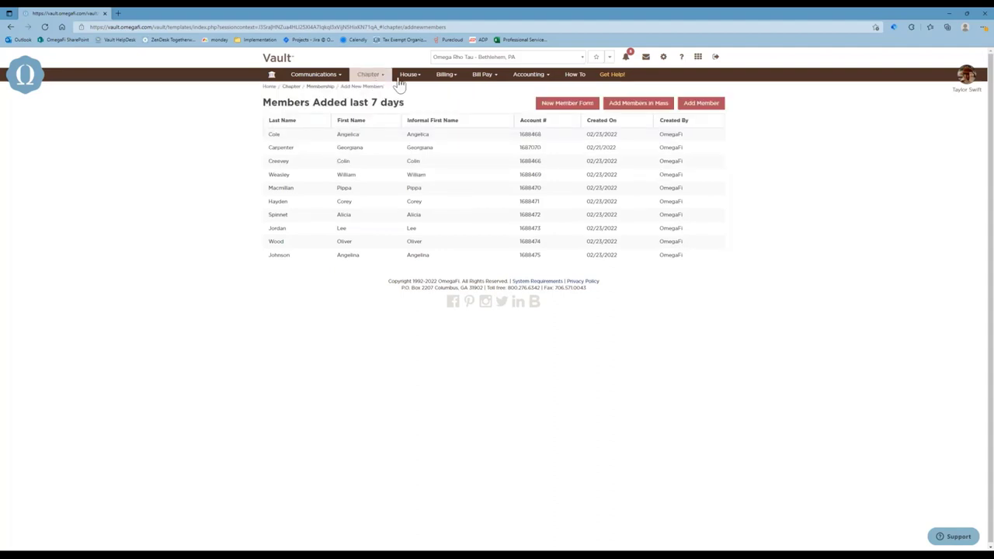
{"action": "left_click", "coordinate": [377, 166]}
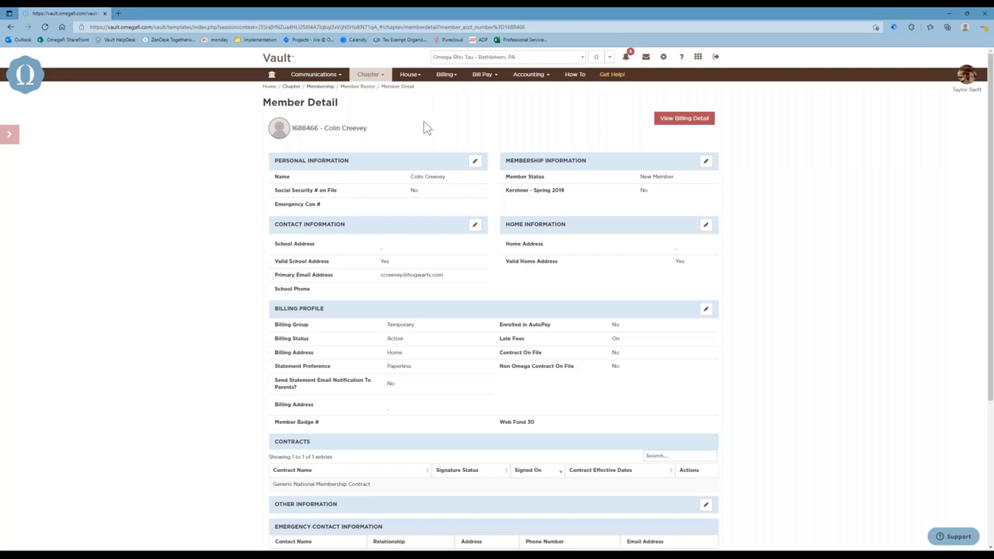
Assign all members without a billing group to the New Members billing group and apply the update
{"action": "left_click", "coordinate": [444, 82]}
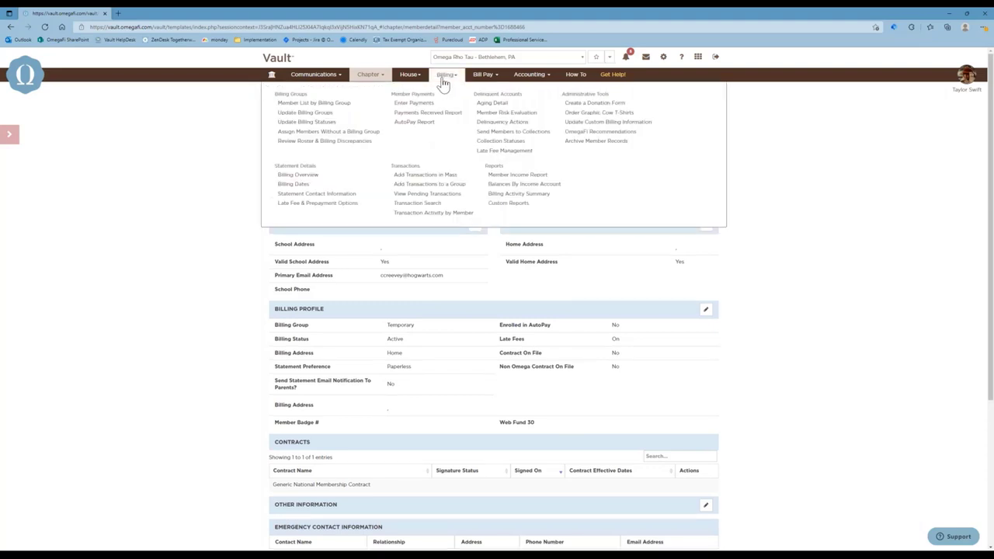
{"action": "left_click", "coordinate": [356, 134]}
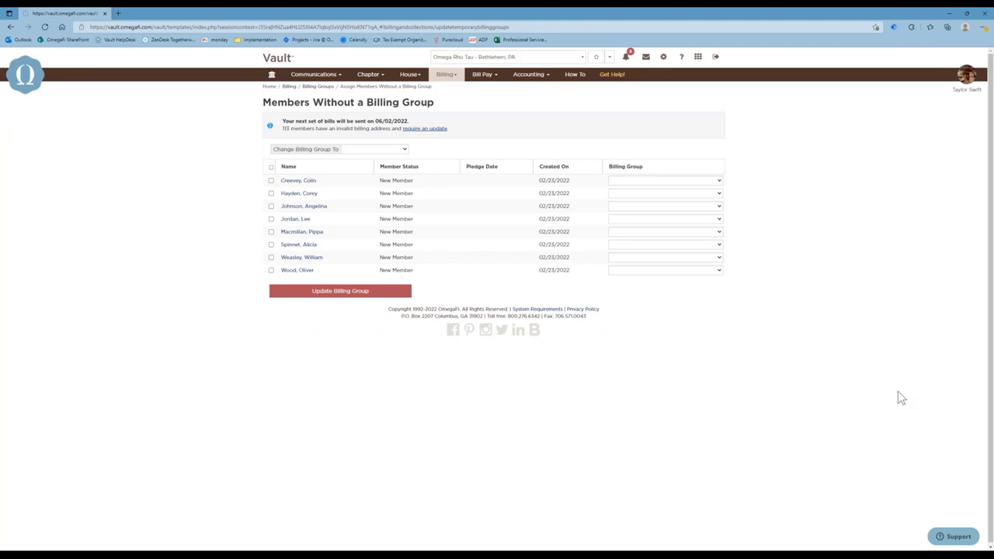
{"action": "left_click", "coordinate": [394, 148]}
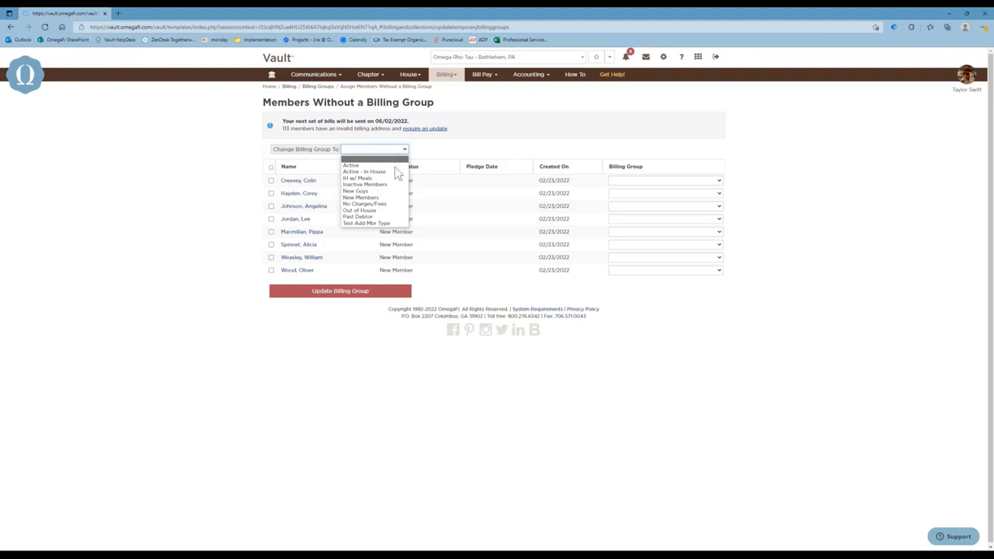
{"action": "left_click", "coordinate": [392, 197]}
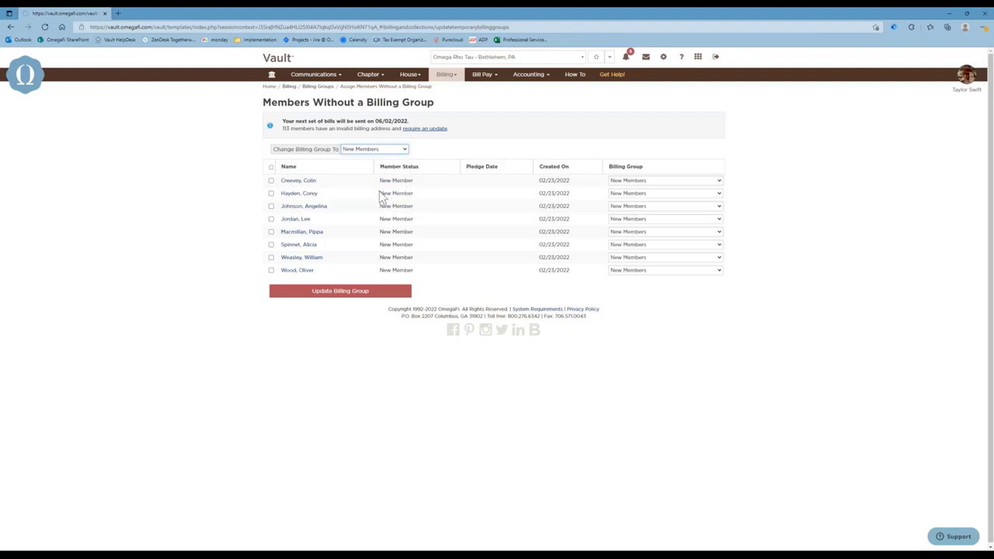
{"action": "left_click", "coordinate": [271, 193]}
{"action": "left_click", "coordinate": [271, 206]}
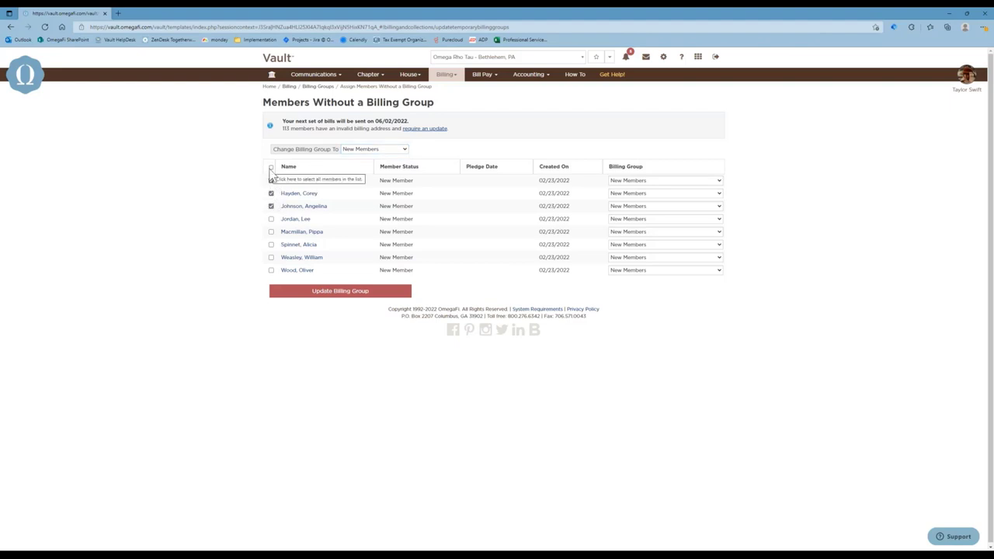
{"action": "left_click", "coordinate": [271, 167]}
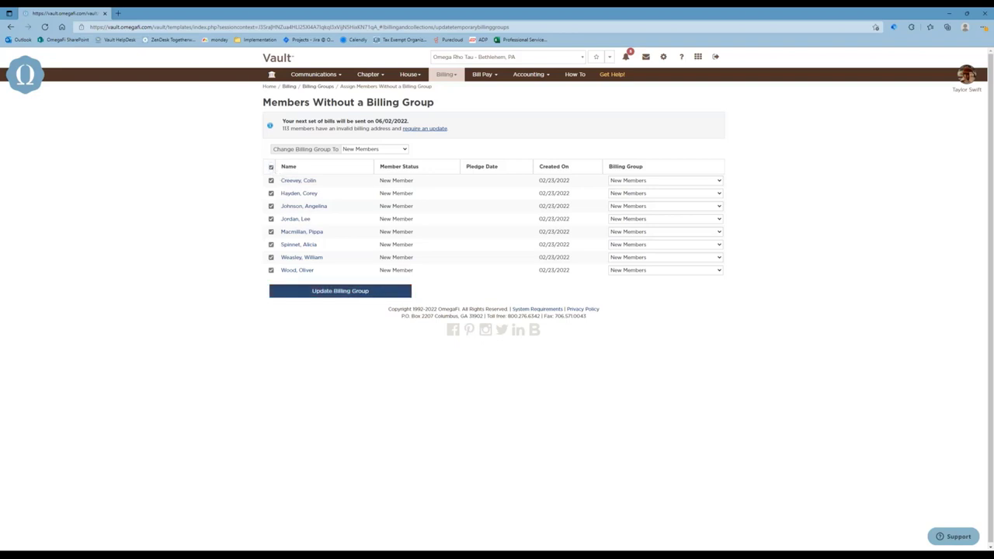
{"action": "left_click", "coordinate": [371, 294]}
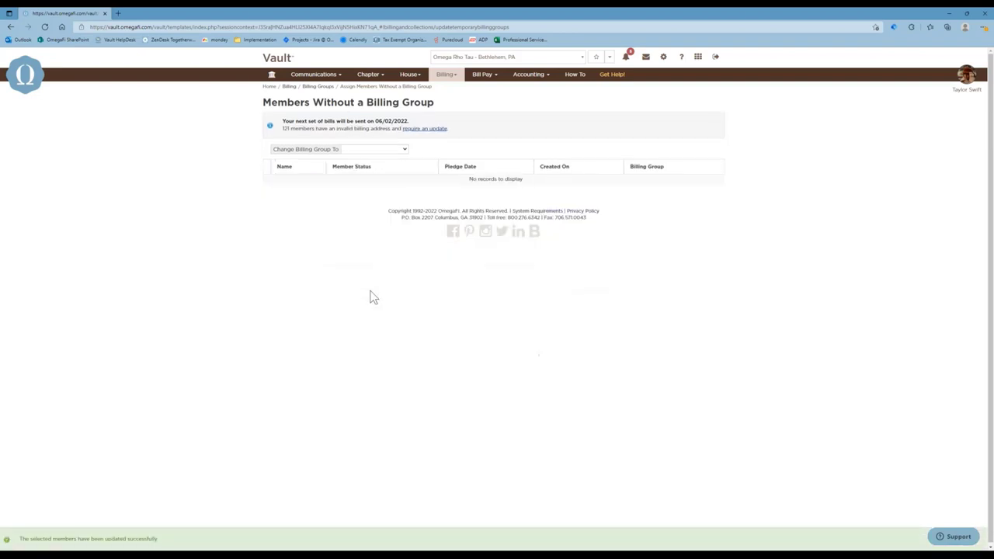
Return to the Add New Members page and open the first listed member's detail record to check the billing group
{"action": "left_click", "coordinate": [382, 78]}
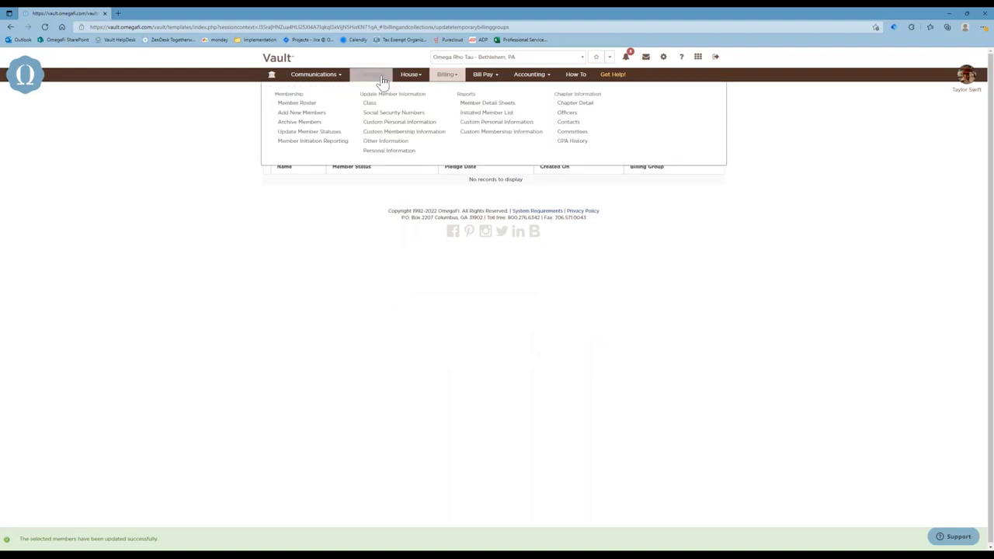
{"action": "left_click", "coordinate": [322, 114]}
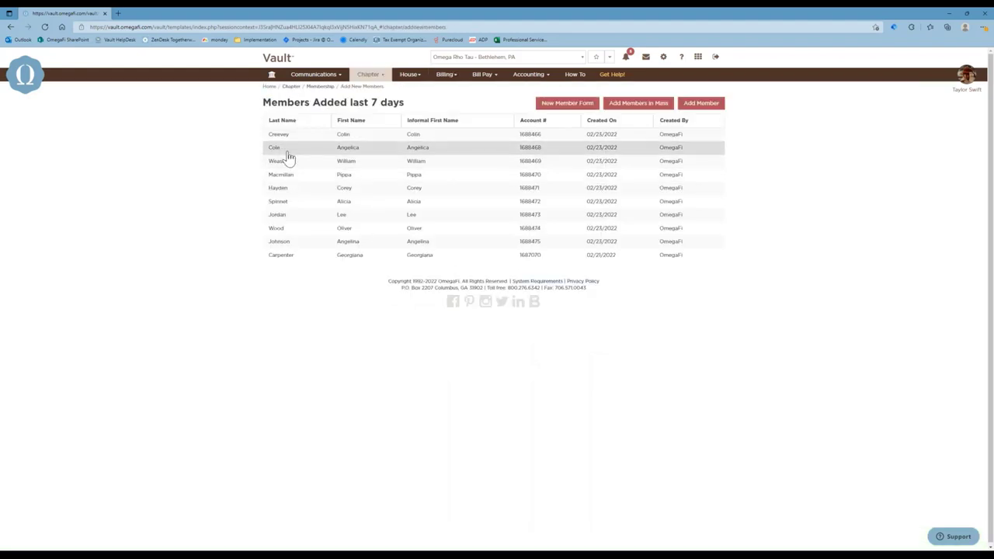
{"action": "left_click", "coordinate": [281, 135]}
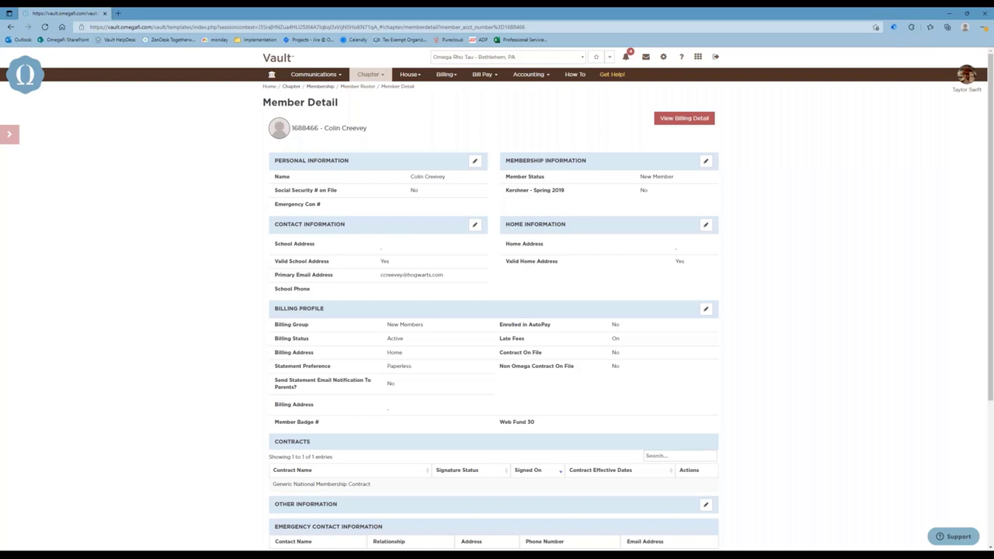
Start adding transactions to a group, filter by the New Members billing group, and select the third, fourth, tenth and eleventh listed members
{"action": "left_click", "coordinate": [451, 77]}
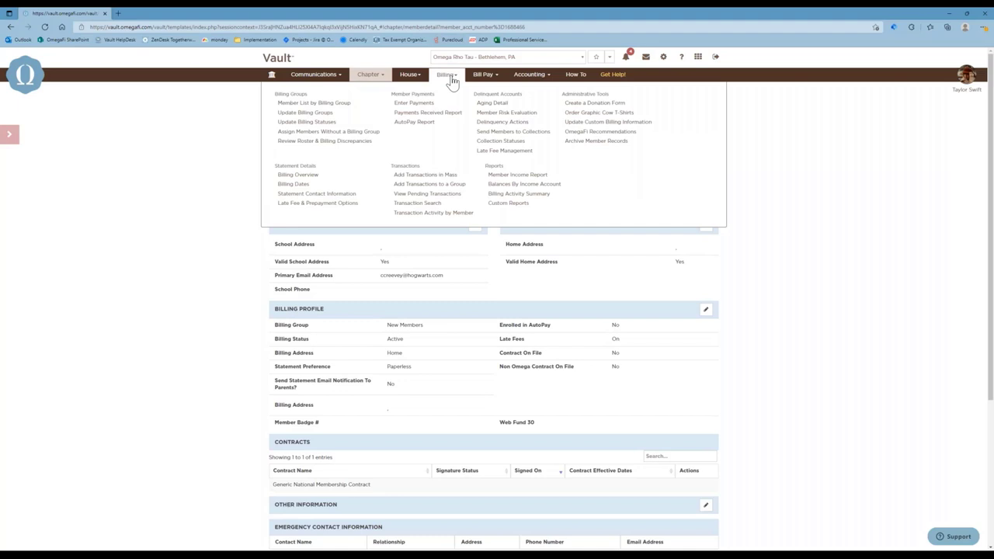
{"action": "left_click", "coordinate": [446, 186]}
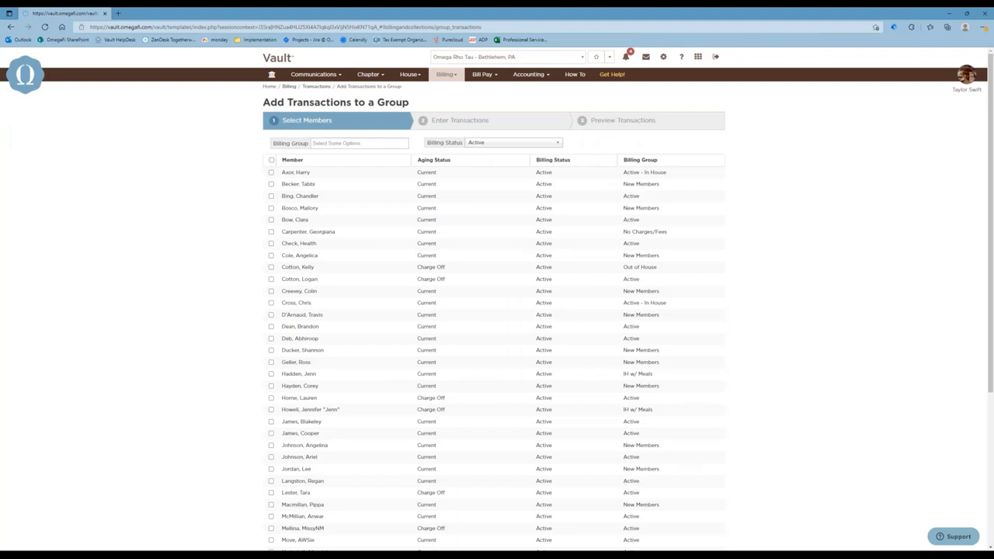
{"action": "left_click", "coordinate": [362, 143]}
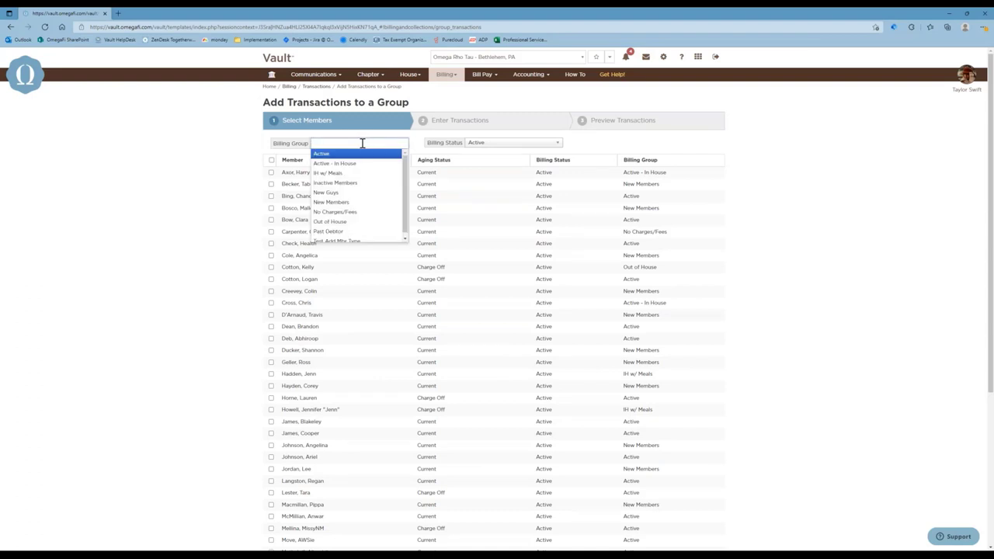
{"action": "left_click", "coordinate": [353, 202]}
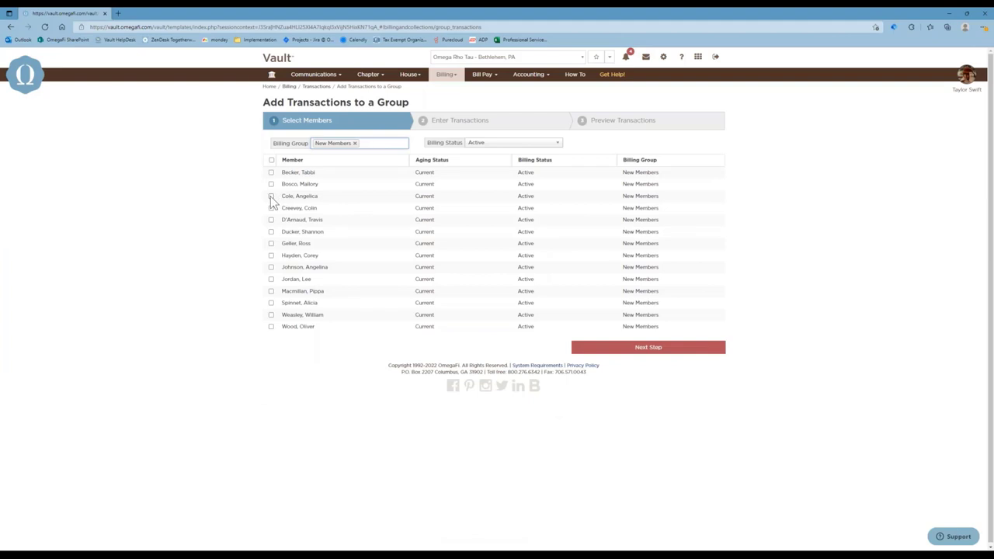
{"action": "left_click", "coordinate": [271, 197]}
{"action": "left_click", "coordinate": [271, 208]}
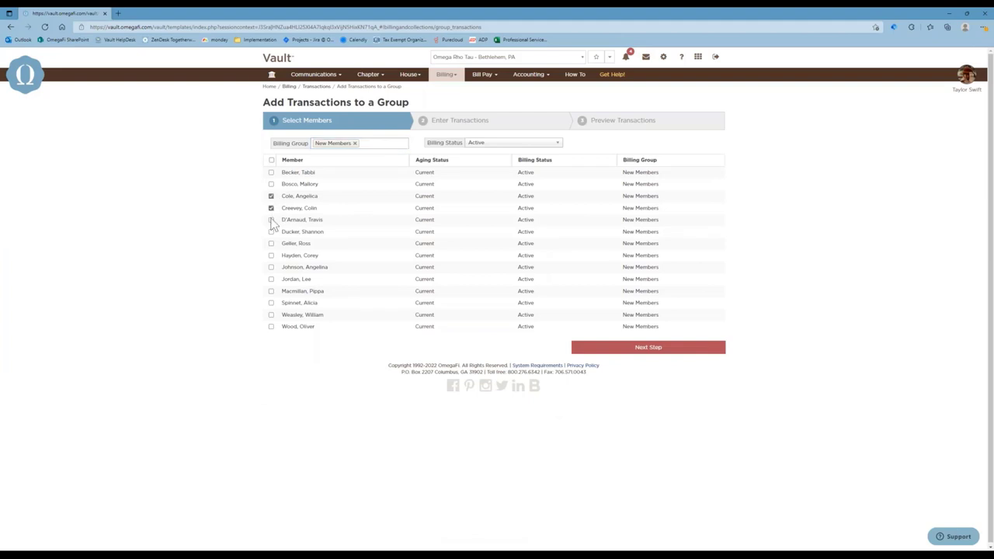
{"action": "left_click", "coordinate": [271, 280]}
{"action": "left_click", "coordinate": [271, 292]}
{"action": "left_click", "coordinate": [614, 351]}
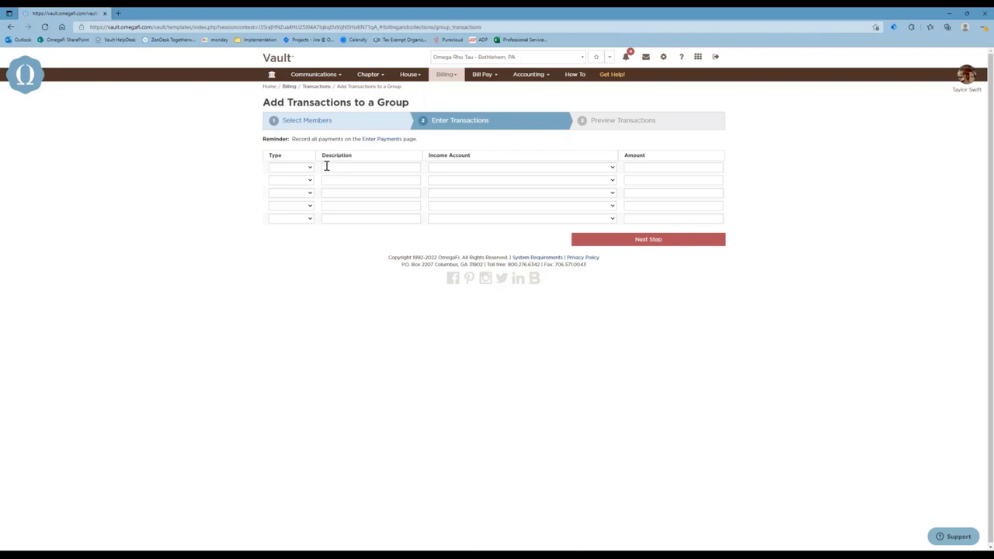
Create a 250.00 charge described as Semester New Member Dues under the Chapter Dues/Fees income account for the selected members
{"action": "left_click", "coordinate": [302, 168]}
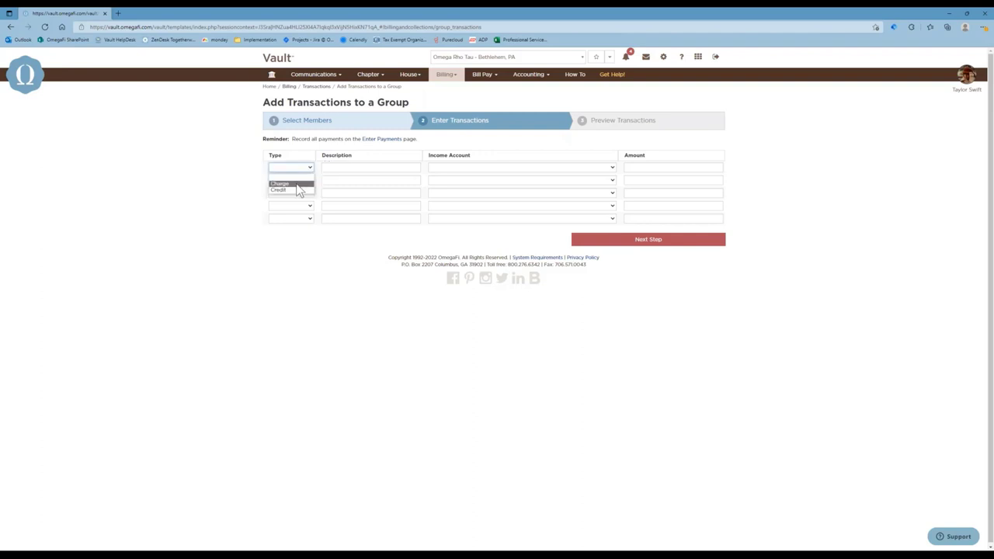
{"action": "left_click", "coordinate": [297, 184]}
{"action": "left_click", "coordinate": [343, 168]}
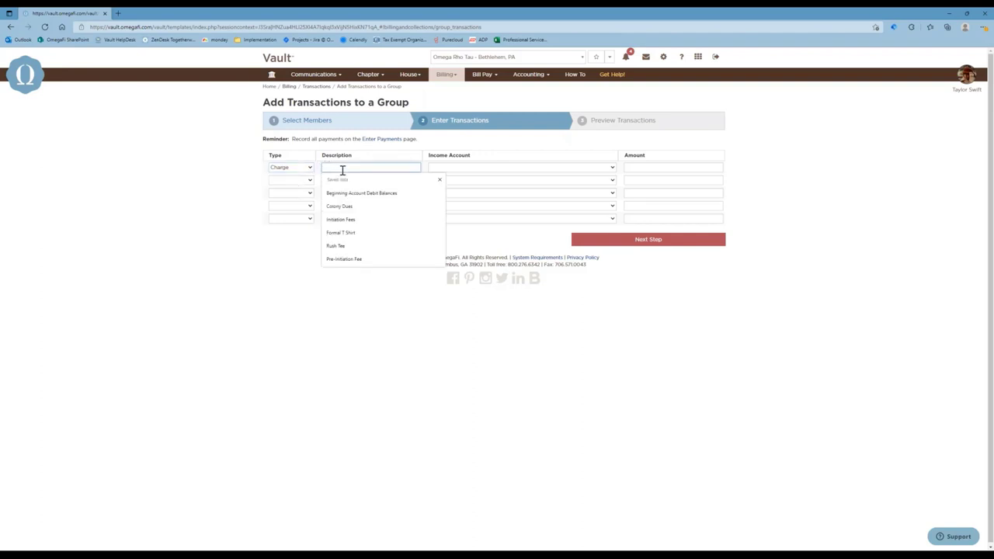
{"action": "type", "text": "Semester"}
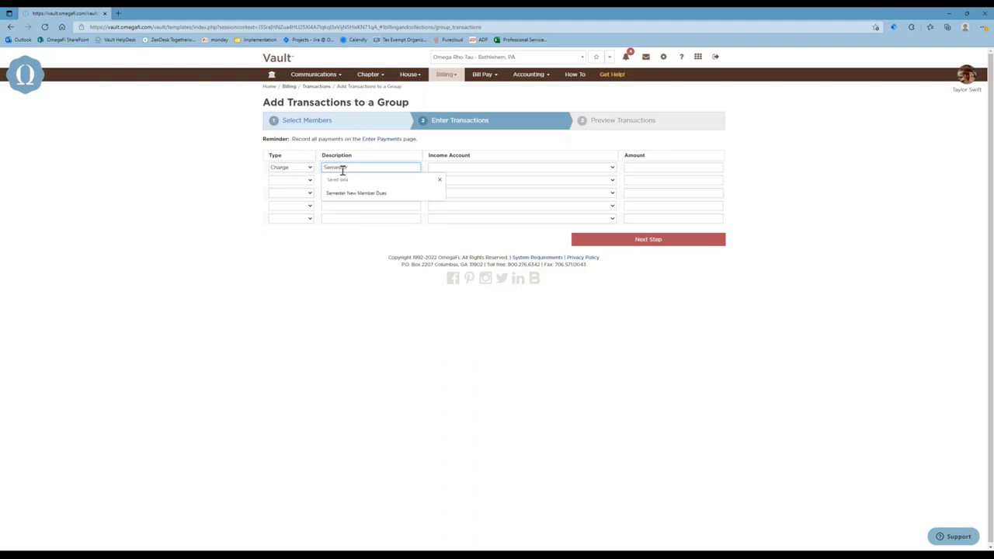
{"action": "type", "text": " New Member Dues"}
{"action": "key", "text": "Tab"}
{"action": "key", "text": "c"}
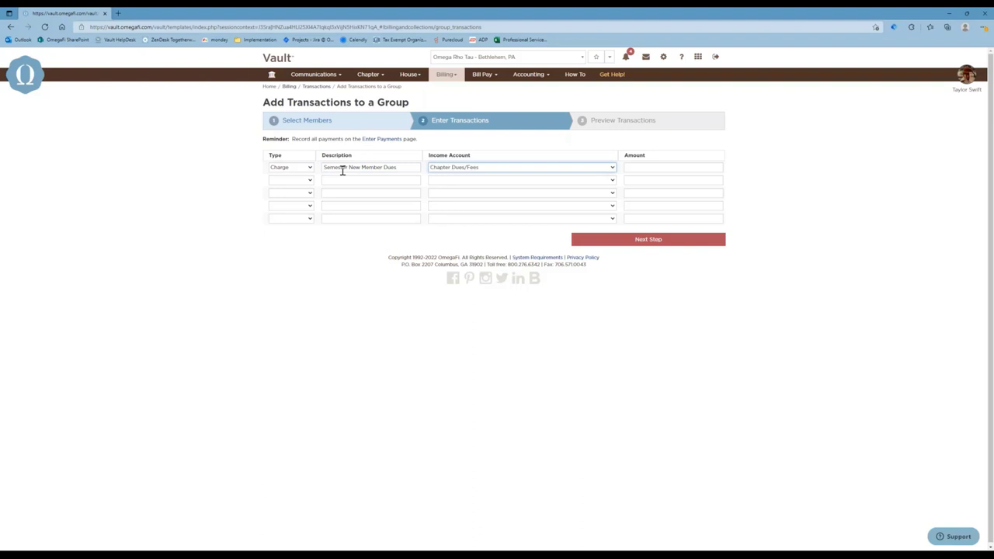
{"action": "key", "text": "Tab"}
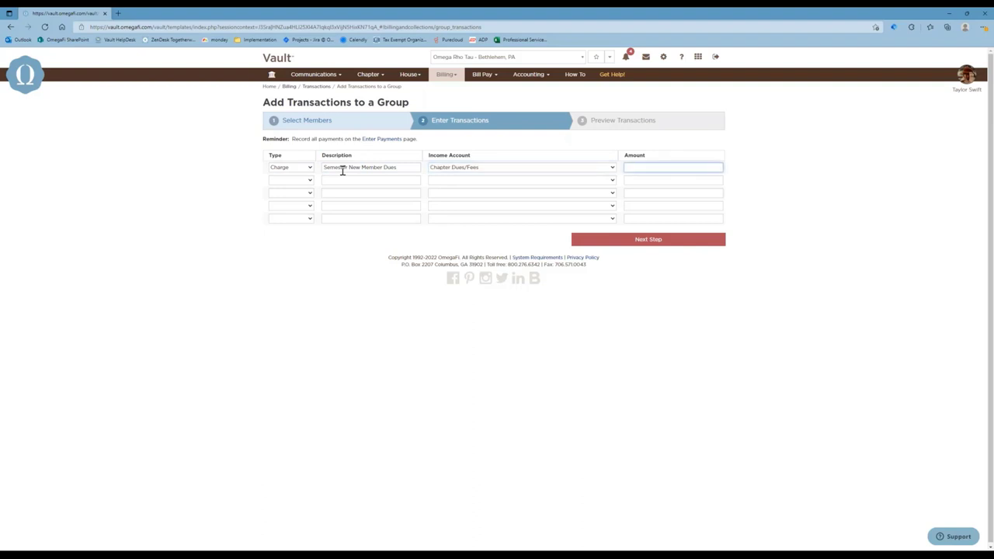
{"action": "type", "text": "250"}
{"action": "left_click", "coordinate": [675, 262]}
{"action": "left_click", "coordinate": [649, 245]}
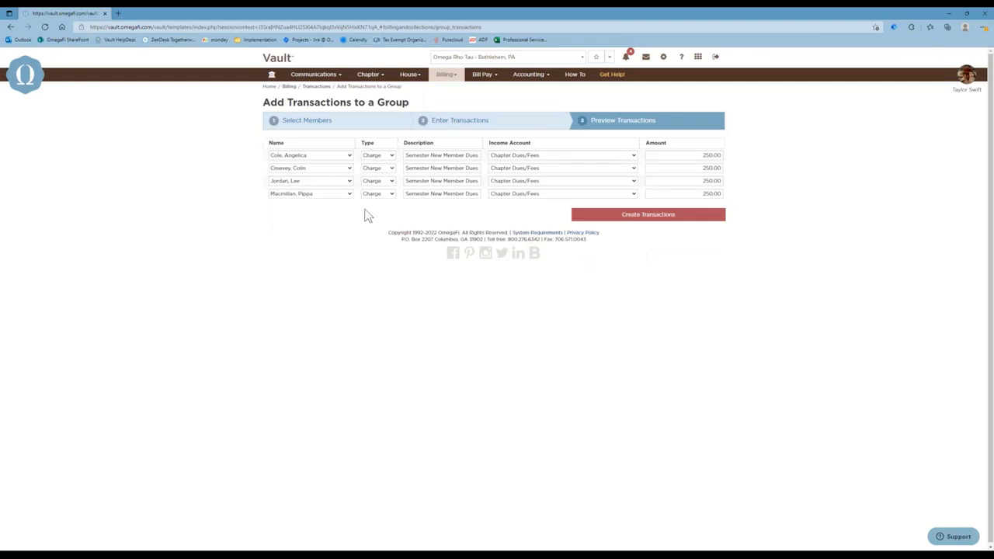
{"action": "left_click", "coordinate": [653, 217]}
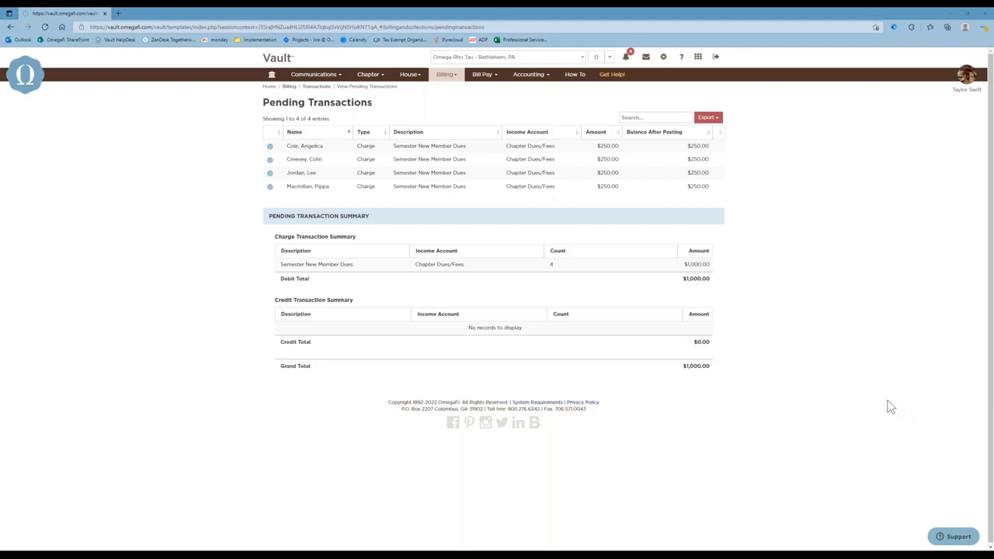
Review the pending transactions summary and open the Billing Overview page
{"action": "scroll", "coordinate": [985, 405], "scroll_direction": "down", "scroll_amount": 1}
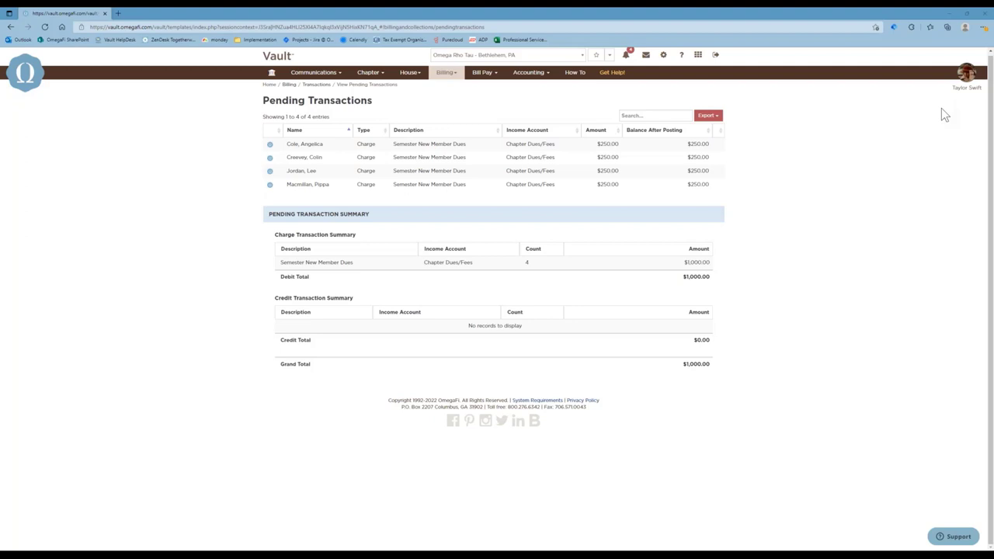
{"action": "left_click", "coordinate": [456, 77]}
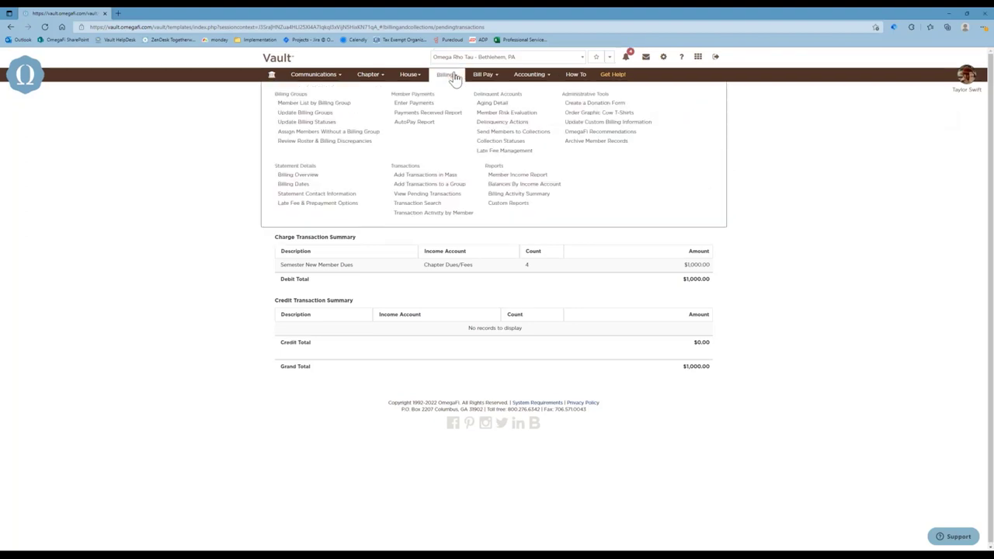
{"action": "left_click", "coordinate": [309, 177]}
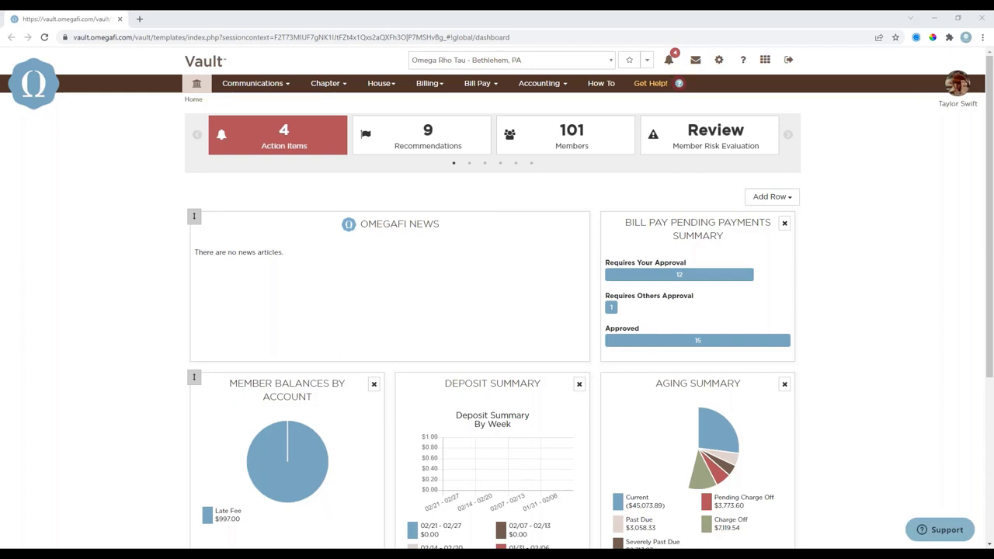
Open the Bill Pay registers and look over the active funds, officer purchasing cards and inactive funds
{"action": "left_click", "coordinate": [476, 83]}
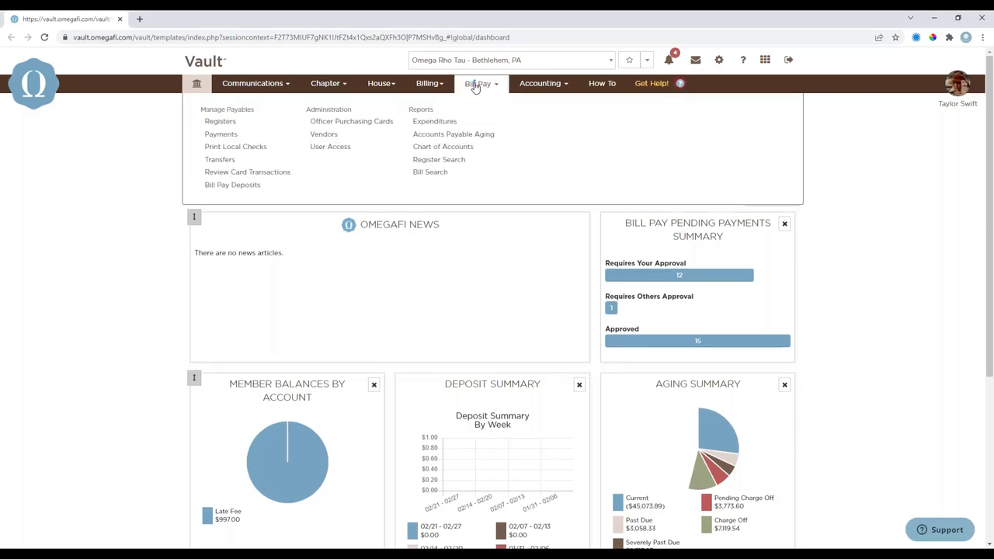
{"action": "left_click", "coordinate": [225, 124]}
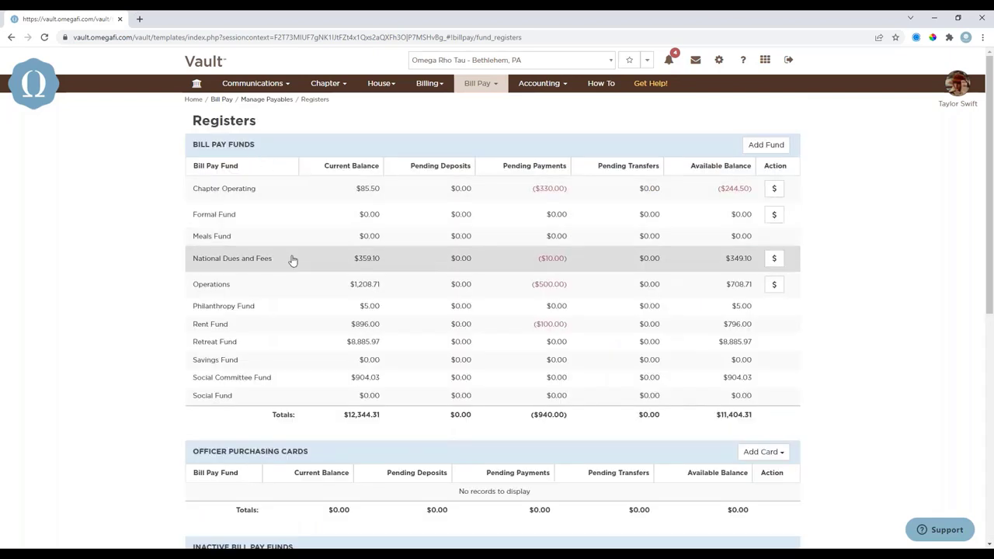
{"action": "scroll", "coordinate": [325, 271], "scroll_direction": "down", "scroll_amount": 2}
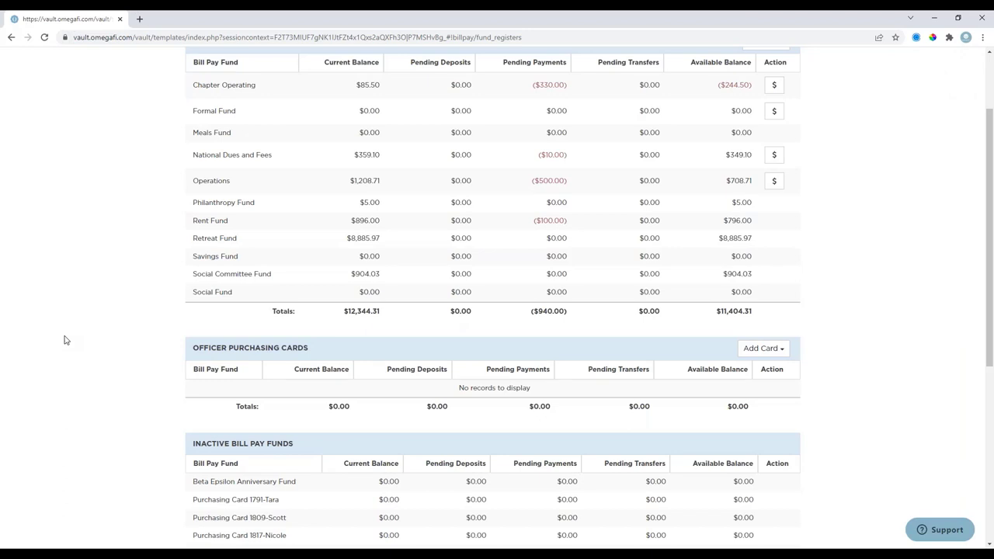
{"action": "scroll", "coordinate": [383, 282], "scroll_direction": "up", "scroll_amount": 2}
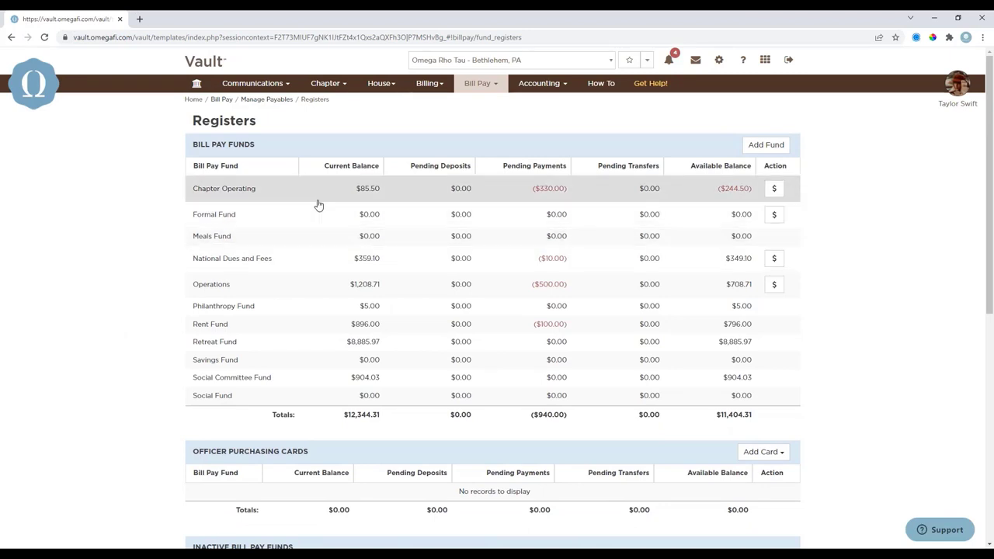
Open the Chapter Operating fund's register and review its transactions and the start date of its date range
{"action": "left_click", "coordinate": [208, 192]}
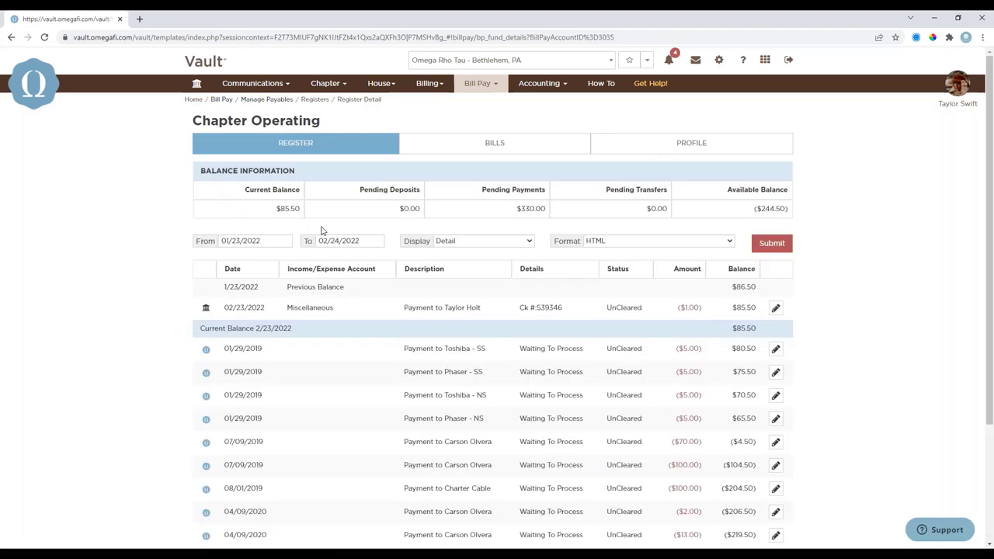
{"action": "scroll", "coordinate": [369, 236], "scroll_direction": "down", "scroll_amount": 3}
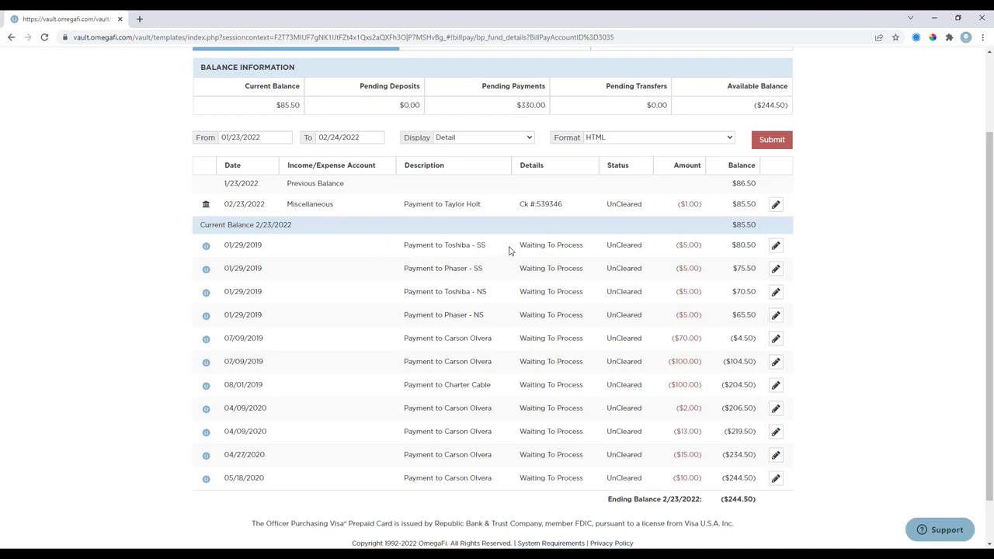
{"action": "left_click", "coordinate": [227, 135]}
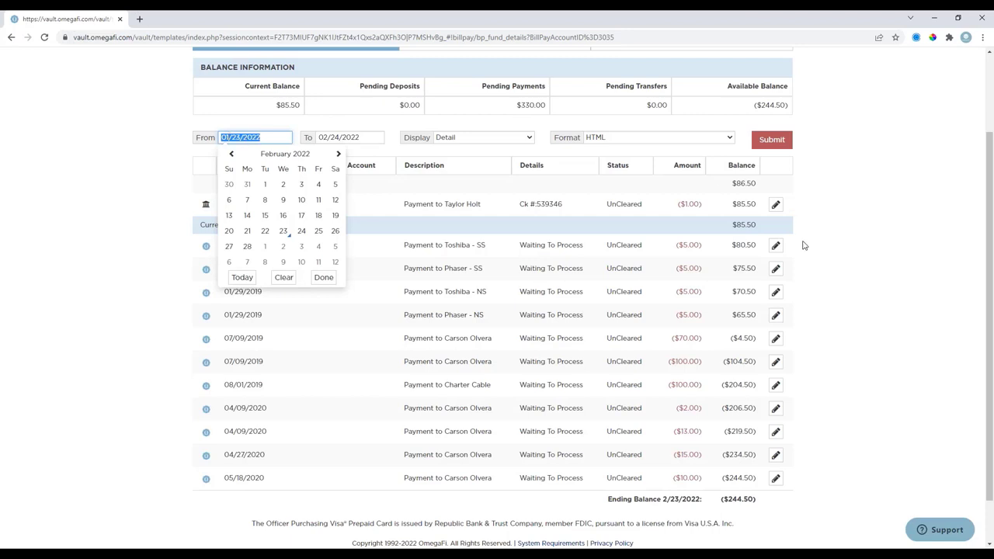
{"action": "scroll", "coordinate": [782, 213], "scroll_direction": "down", "scroll_amount": 2}
Open the pending Toshiba - SS payment in the register and view its bill summary and bill editing form
{"action": "left_click", "coordinate": [775, 195]}
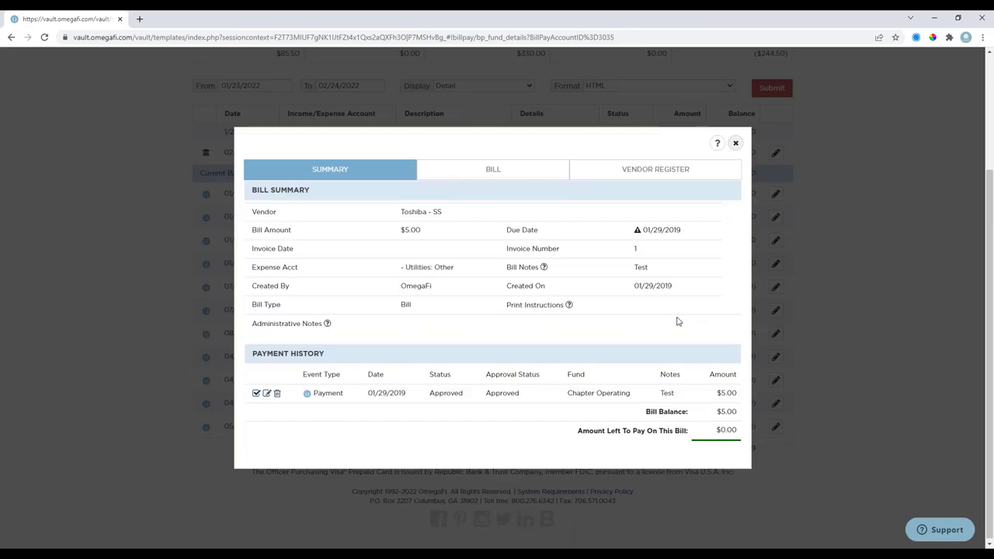
{"action": "left_click", "coordinate": [470, 171]}
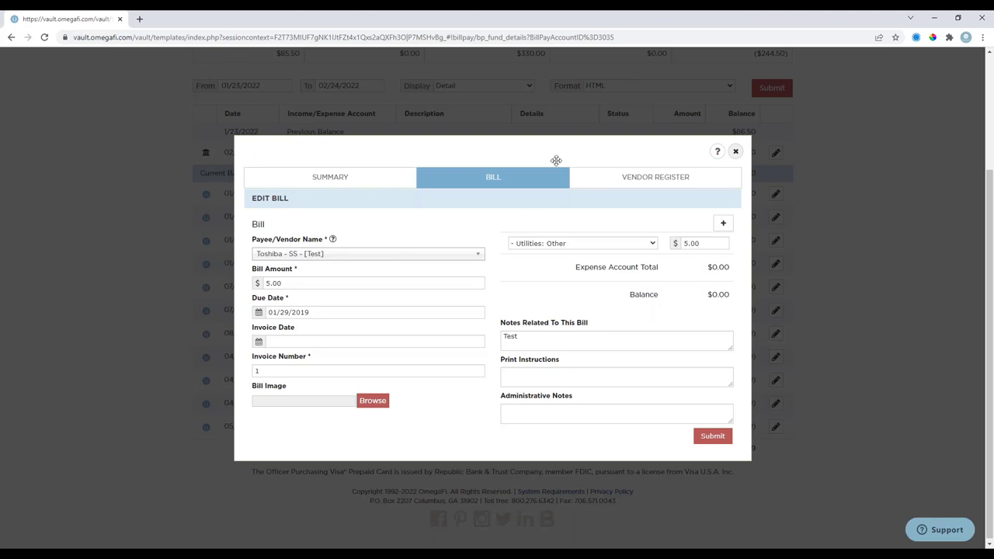
{"action": "left_click", "coordinate": [364, 174]}
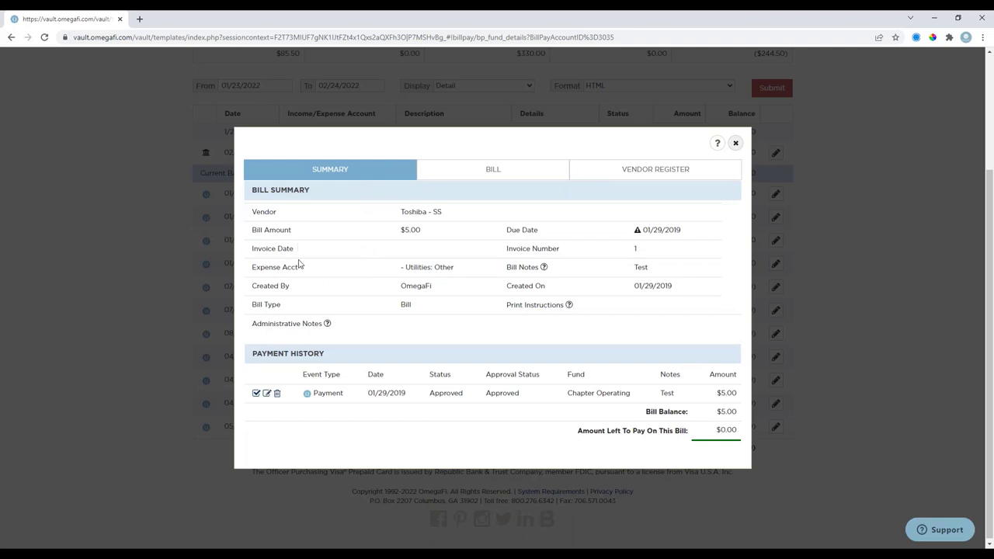
{"action": "left_click", "coordinate": [442, 167]}
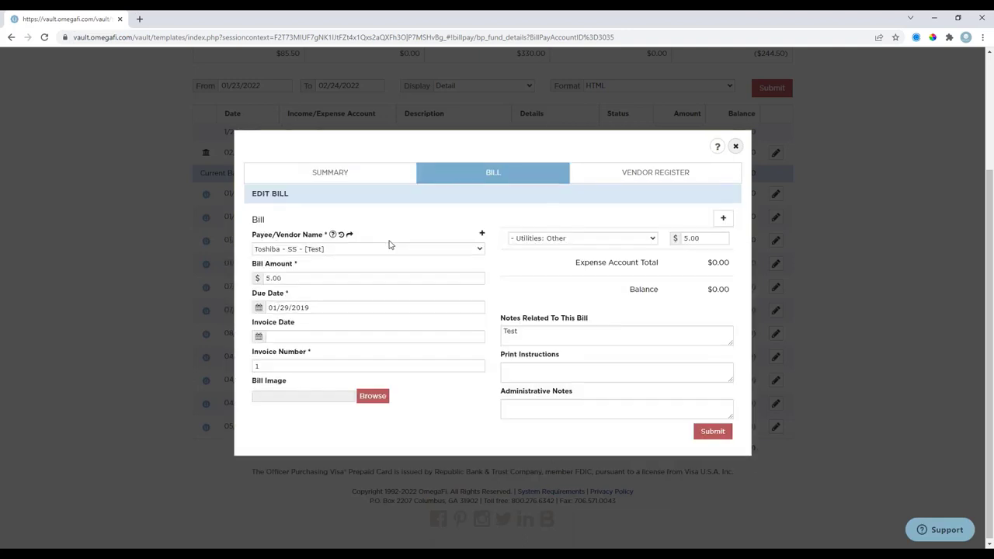
Examine the bill's payee, bill amount and expense account choices, and close the bill without changing it
{"action": "left_click", "coordinate": [401, 259]}
{"action": "left_click", "coordinate": [401, 259]}
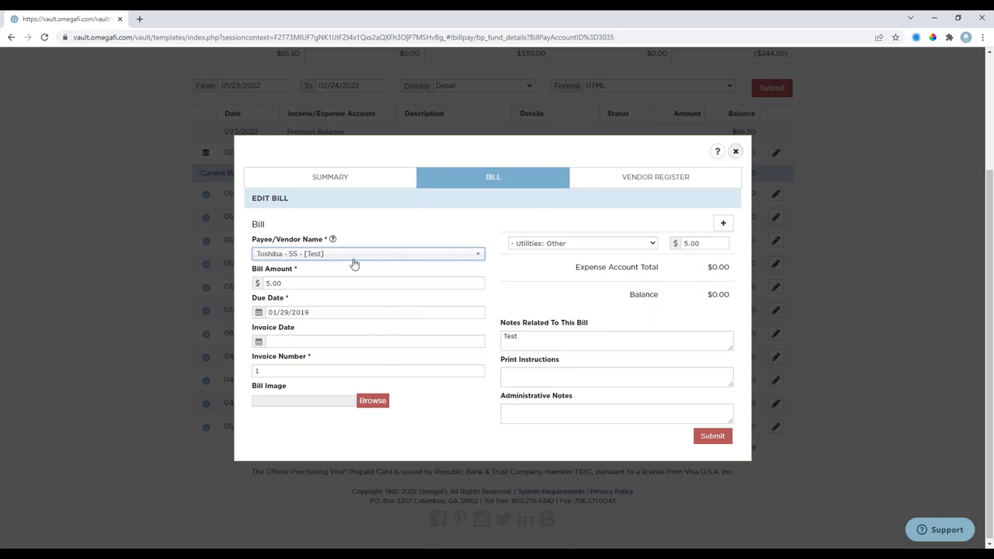
{"action": "left_click", "coordinate": [332, 284]}
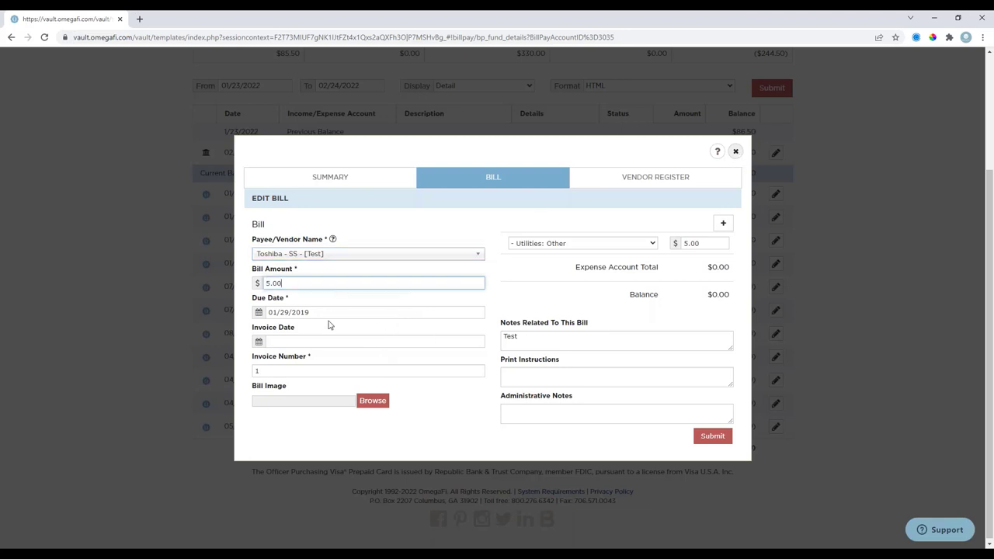
{"action": "left_click", "coordinate": [557, 249]}
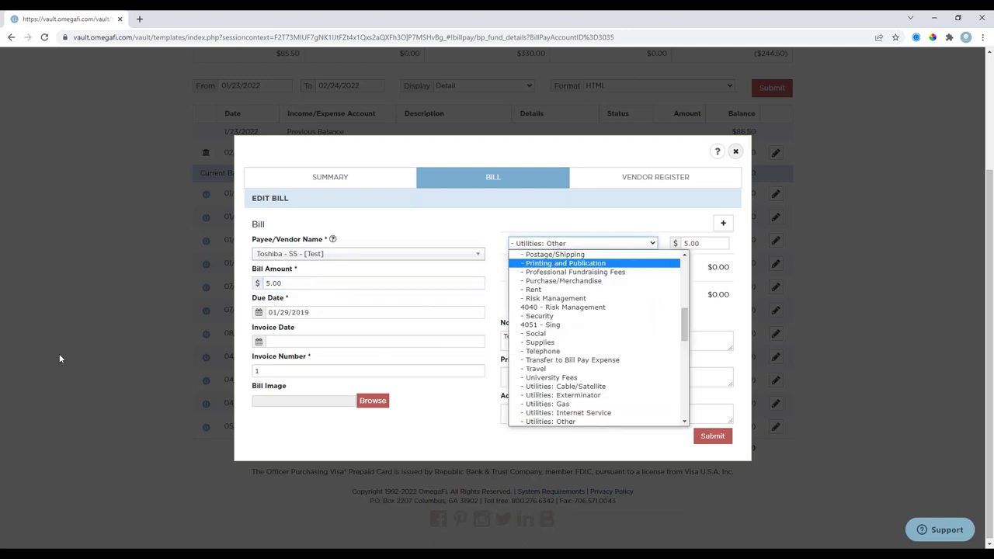
{"action": "key", "text": "alt+Tab"}
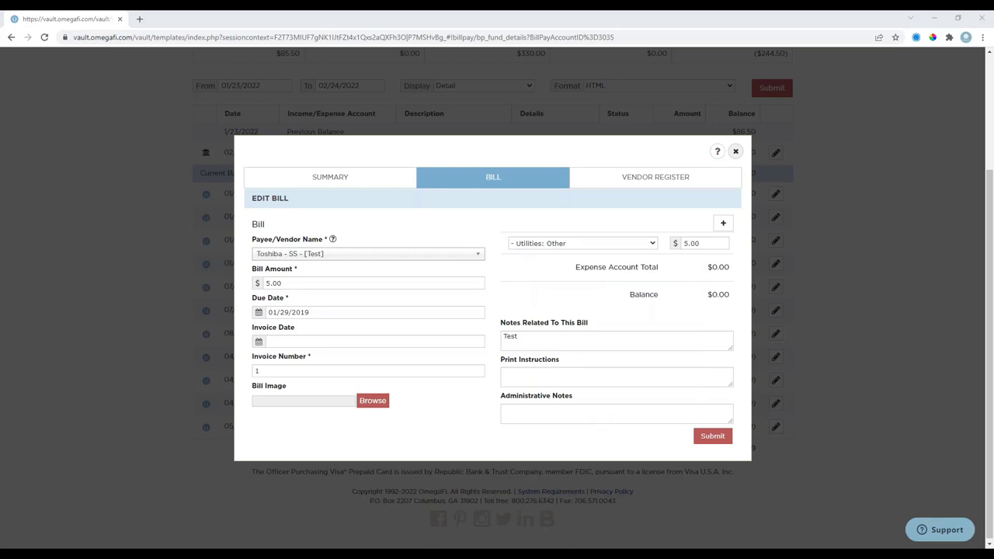
{"action": "key", "text": "alt+Tab"}
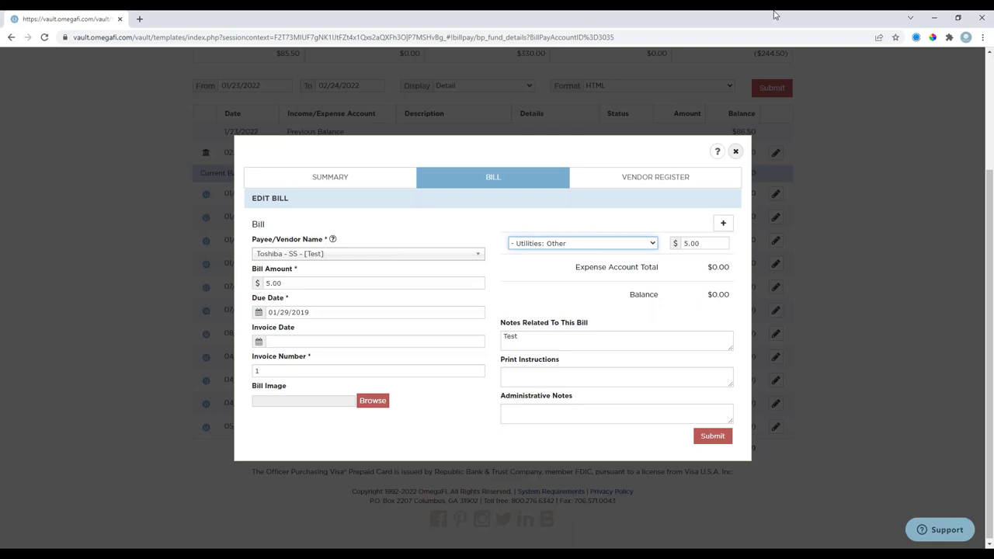
{"action": "left_click", "coordinate": [732, 153]}
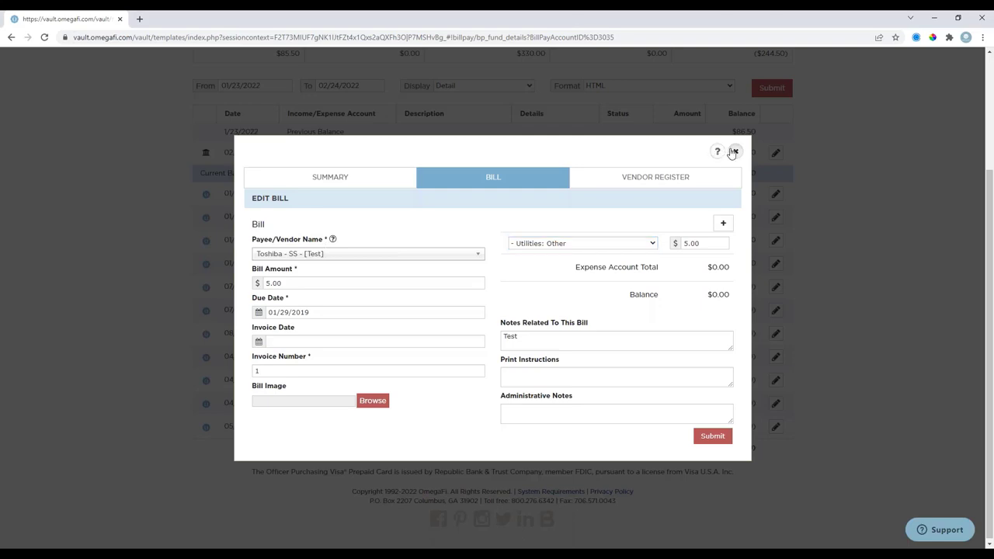
Return to the fund registers and check the form for adding a fund and the choices for adding an officer purchasing card
{"action": "scroll", "coordinate": [256, 124], "scroll_direction": "up", "scroll_amount": 2}
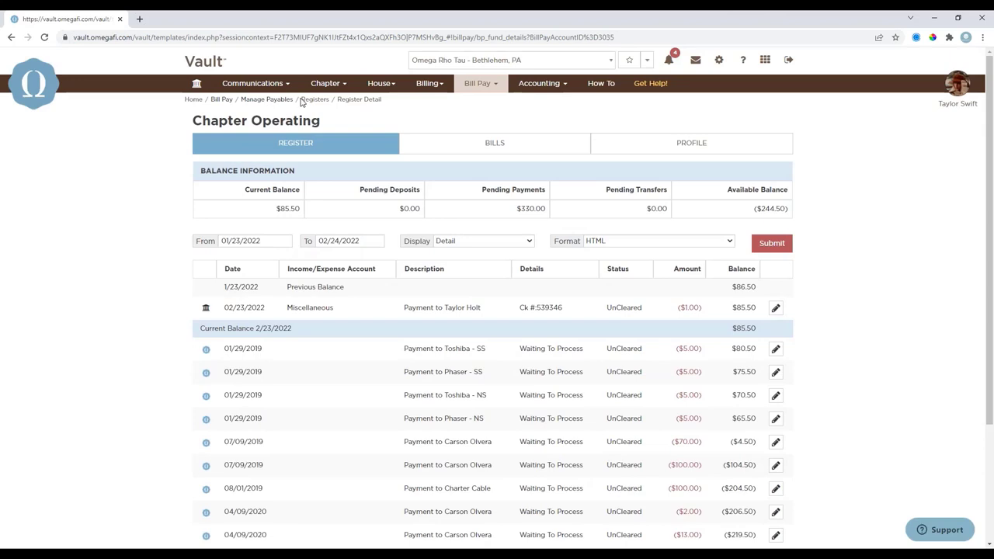
{"action": "left_click", "coordinate": [302, 101]}
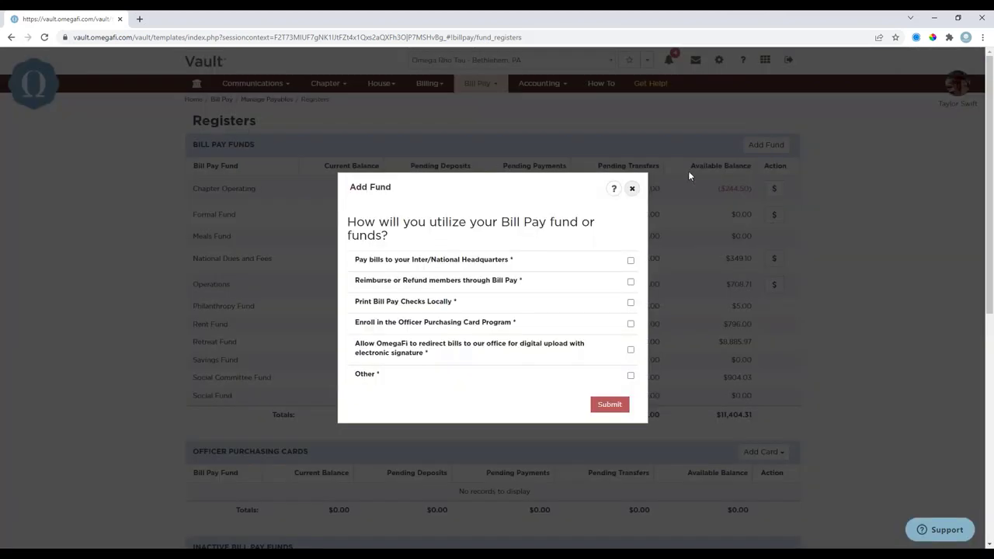
{"action": "left_click", "coordinate": [633, 189]}
{"action": "left_click", "coordinate": [772, 453]}
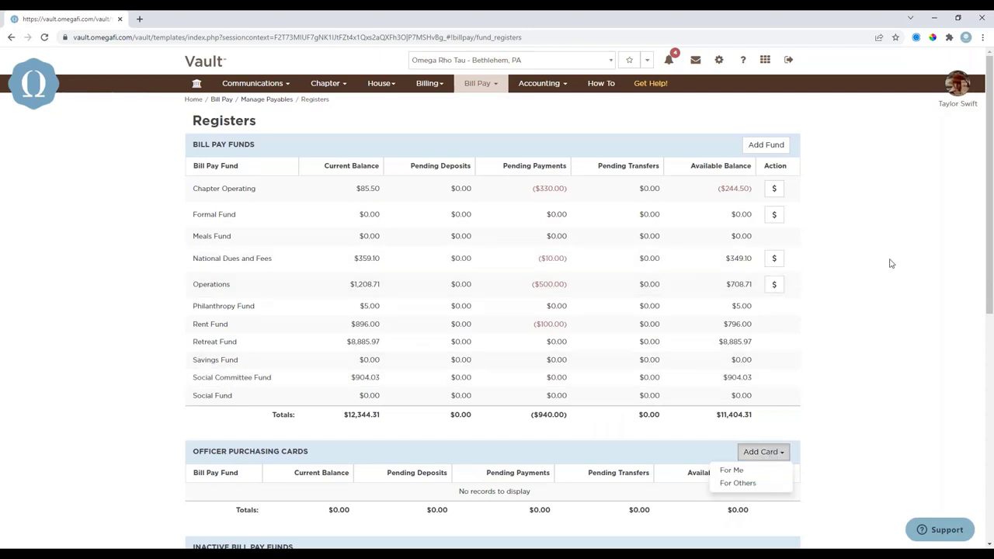
{"action": "left_click", "coordinate": [869, 203]}
{"action": "scroll", "coordinate": [783, 230], "scroll_direction": "down", "scroll_amount": 1}
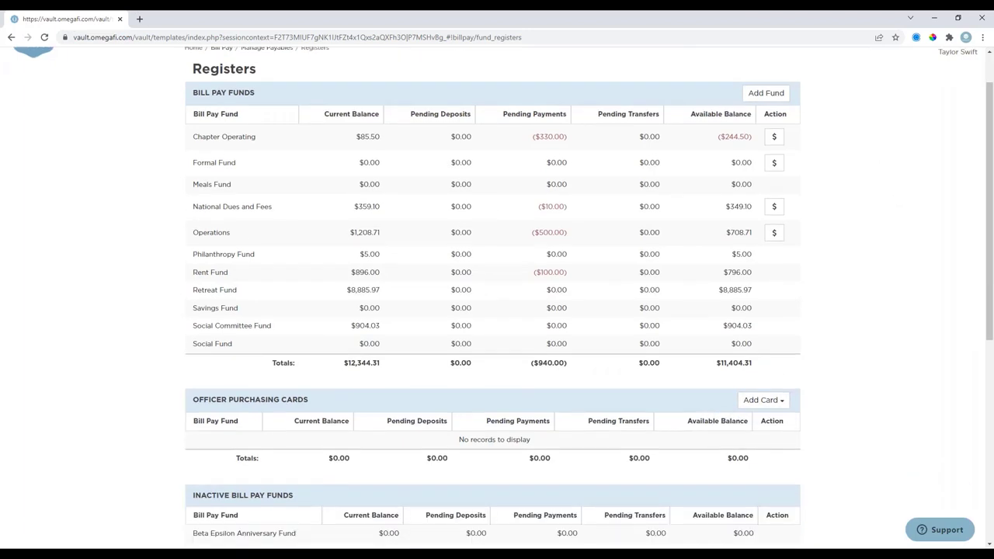
{"action": "scroll", "coordinate": [771, 167], "scroll_direction": "up", "scroll_amount": 1}
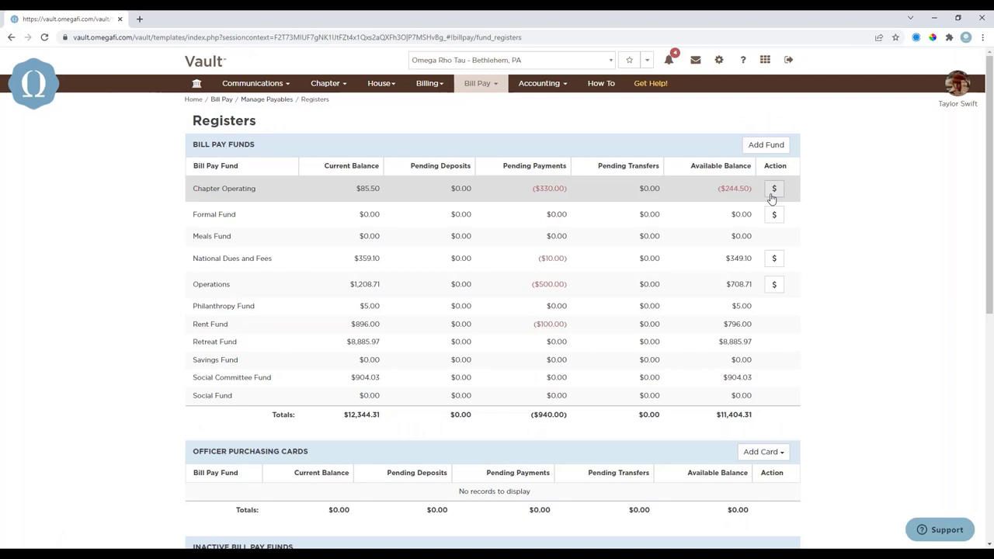
Open the one-time transfer form for the Chapter Operating fund, examine its fields, and close it without submitting a transfer
{"action": "scroll", "coordinate": [780, 211], "scroll_direction": "down", "scroll_amount": 1}
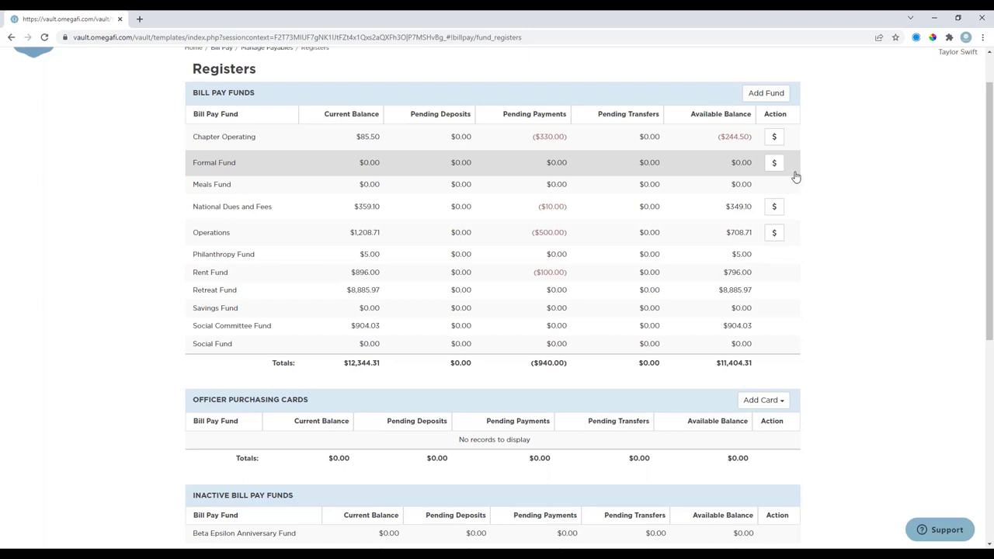
{"action": "left_click", "coordinate": [775, 139]}
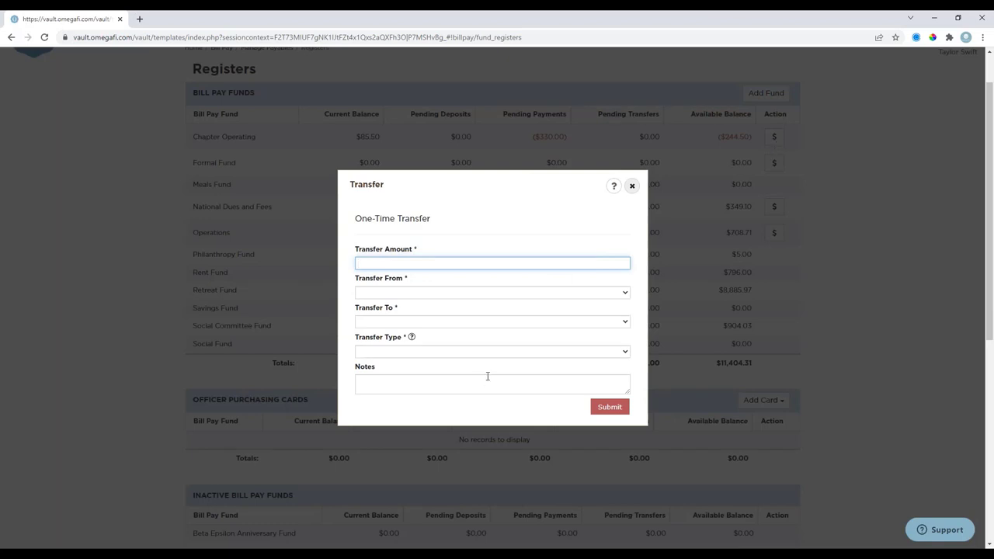
{"action": "left_click", "coordinate": [399, 263]}
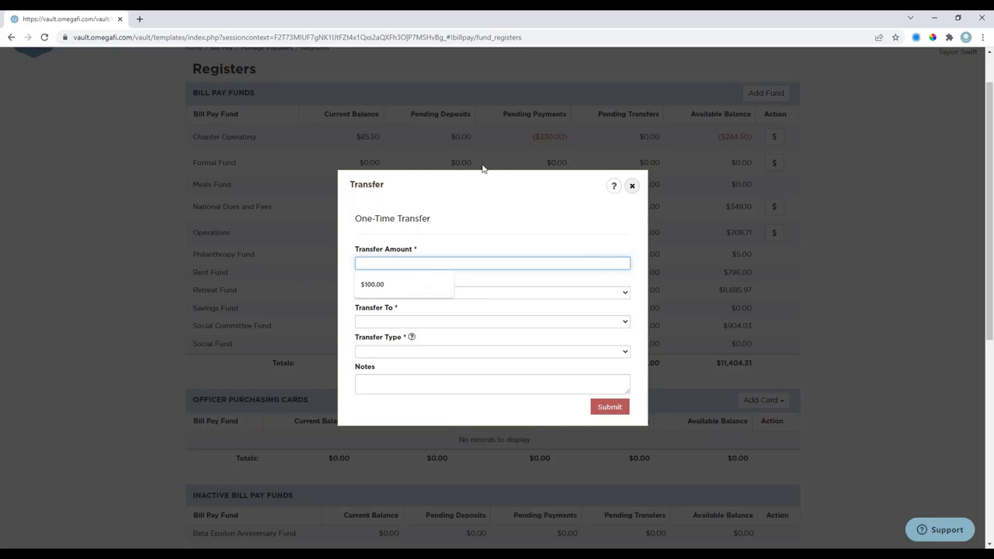
{"action": "left_click", "coordinate": [464, 220]}
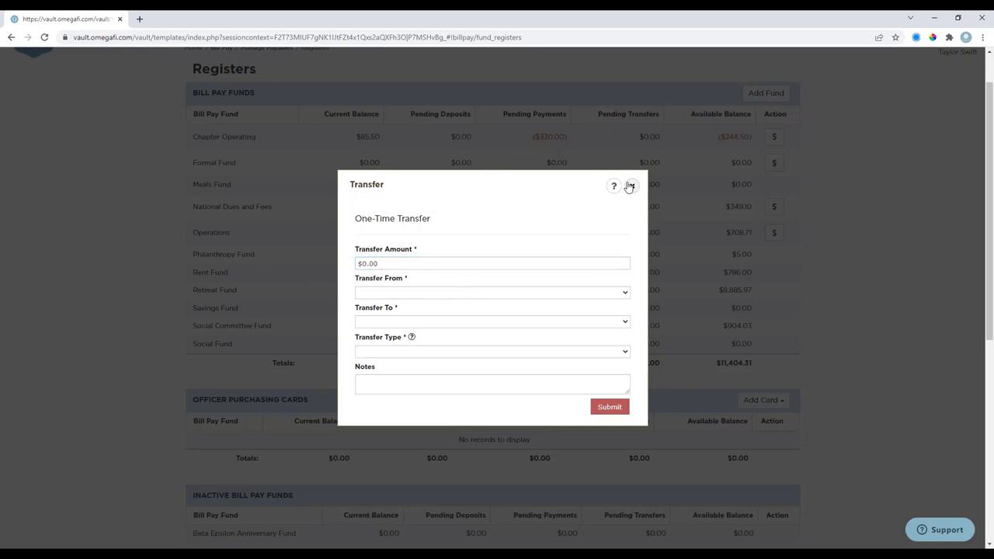
{"action": "left_click", "coordinate": [632, 186]}
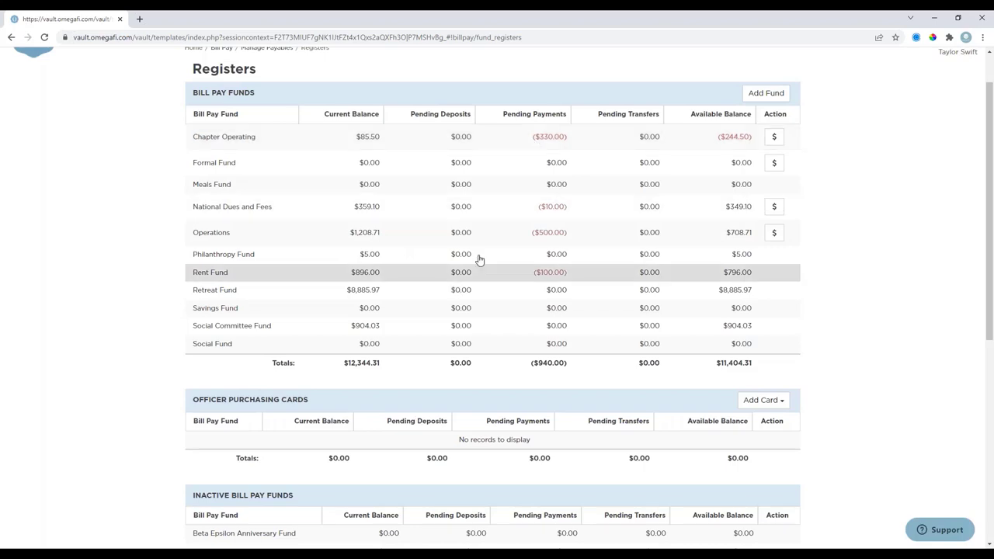
{"action": "scroll", "coordinate": [480, 260], "scroll_direction": "down", "scroll_amount": 3}
{"action": "scroll", "coordinate": [279, 427], "scroll_direction": "up", "scroll_amount": 5}
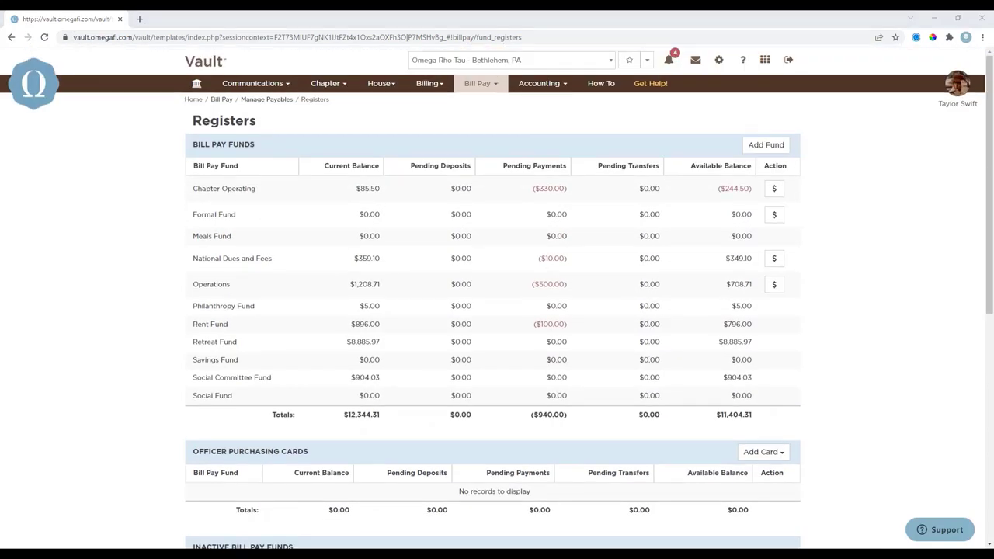
Open the Bill Pay payments page and view the outstanding bills filtered by Requires Your Approval and by Requires Others Approval
{"action": "left_click", "coordinate": [480, 83]}
{"action": "left_click", "coordinate": [221, 135]}
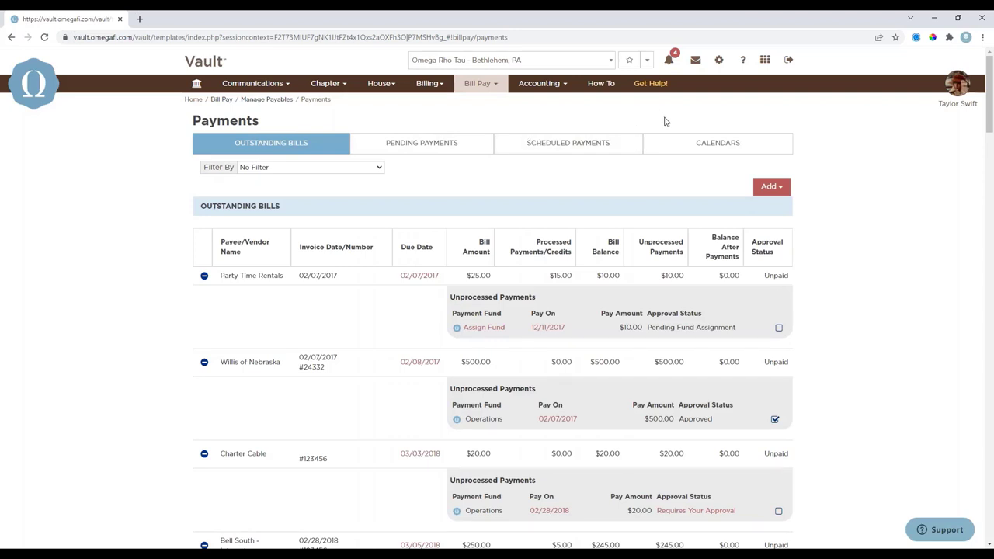
{"action": "left_click", "coordinate": [268, 168]}
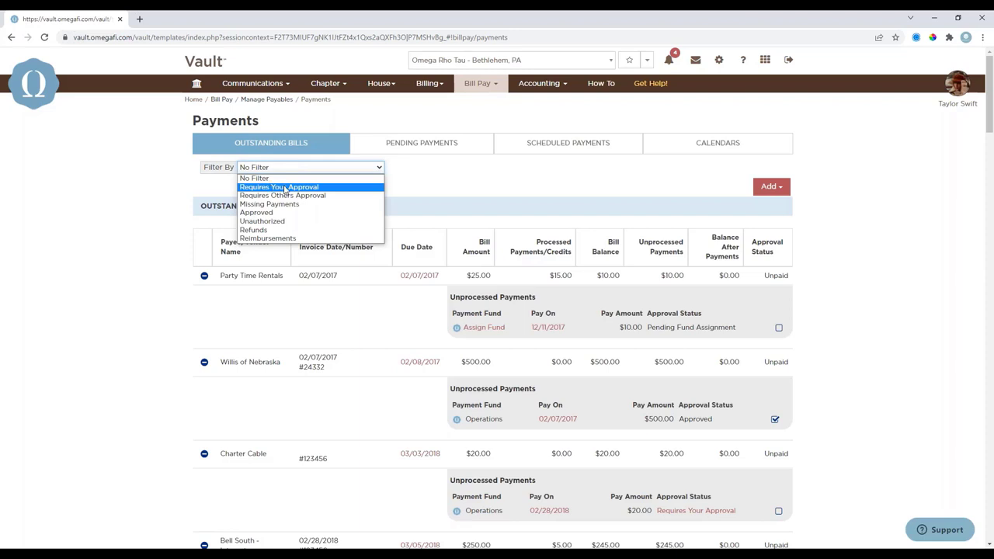
{"action": "left_click", "coordinate": [286, 190]}
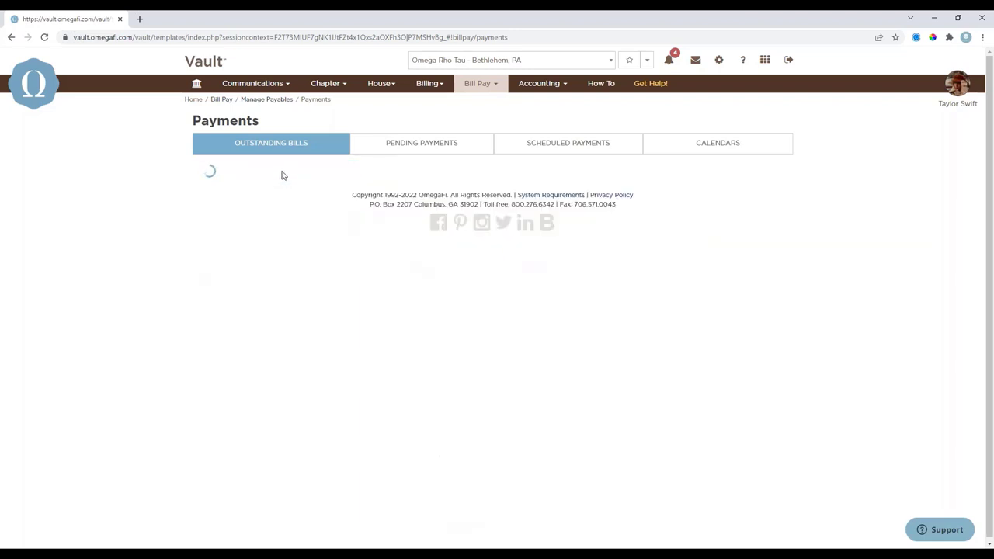
{"action": "left_click", "coordinate": [283, 173]}
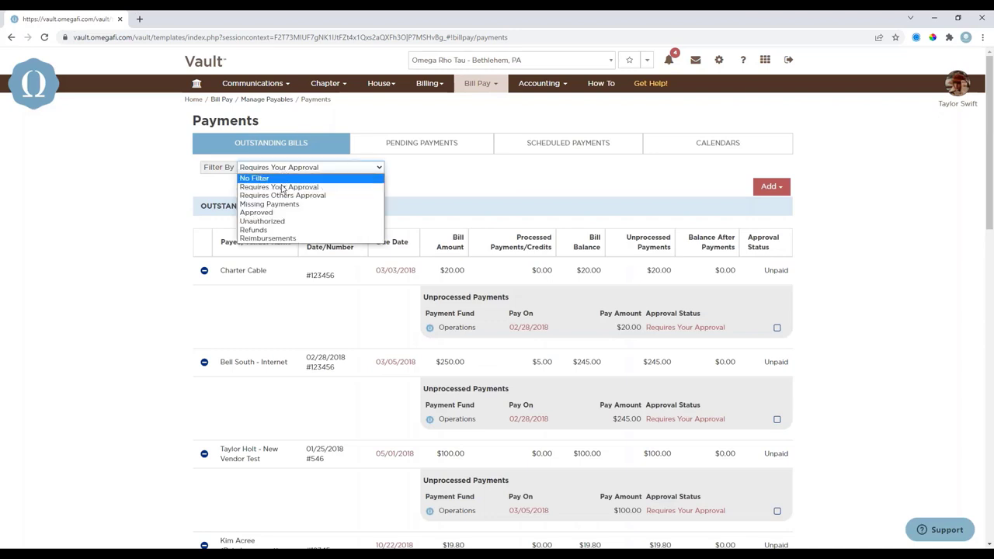
{"action": "left_click", "coordinate": [282, 197]}
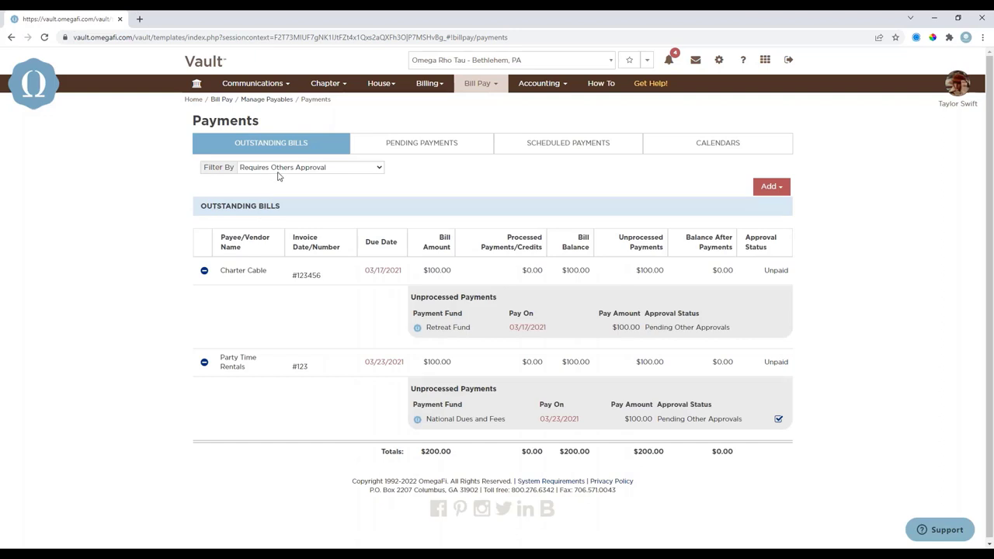
Filter the outstanding bills by Requires Your Approval and approve the $20.00 Charter Cable payment from the Operations fund
{"action": "left_click", "coordinate": [278, 171]}
{"action": "left_click", "coordinate": [269, 189]}
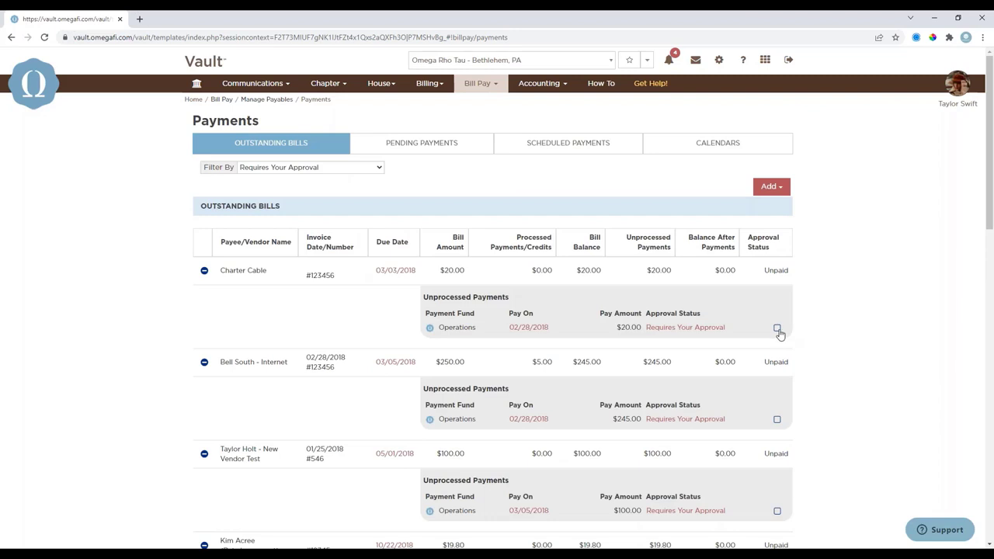
{"action": "left_click", "coordinate": [778, 329]}
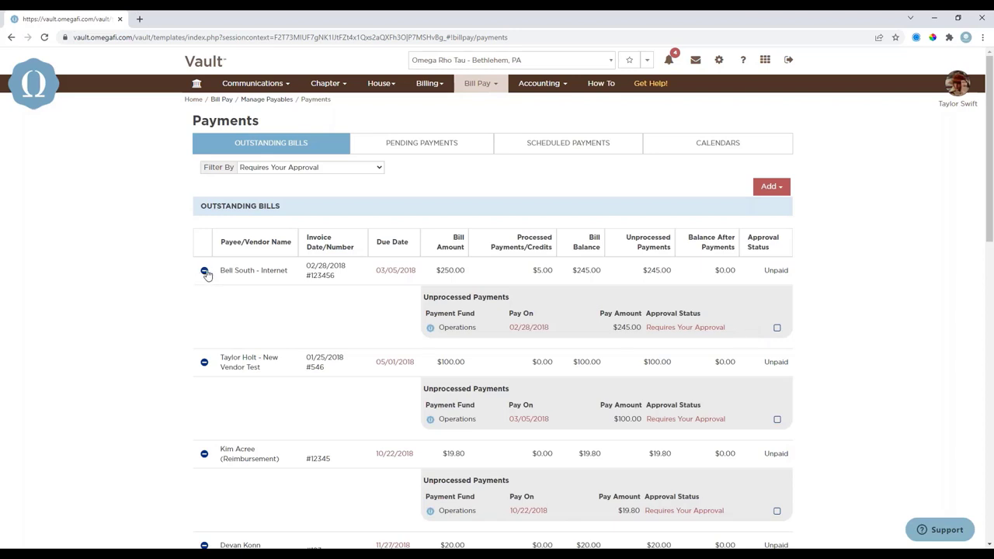
Sort the Operations fund's pending payments by payee, check the available filters, and approve the $245.00 Bell South - Internet payment
{"action": "left_click", "coordinate": [205, 272]}
{"action": "left_click", "coordinate": [205, 272]}
{"action": "left_click", "coordinate": [399, 148]}
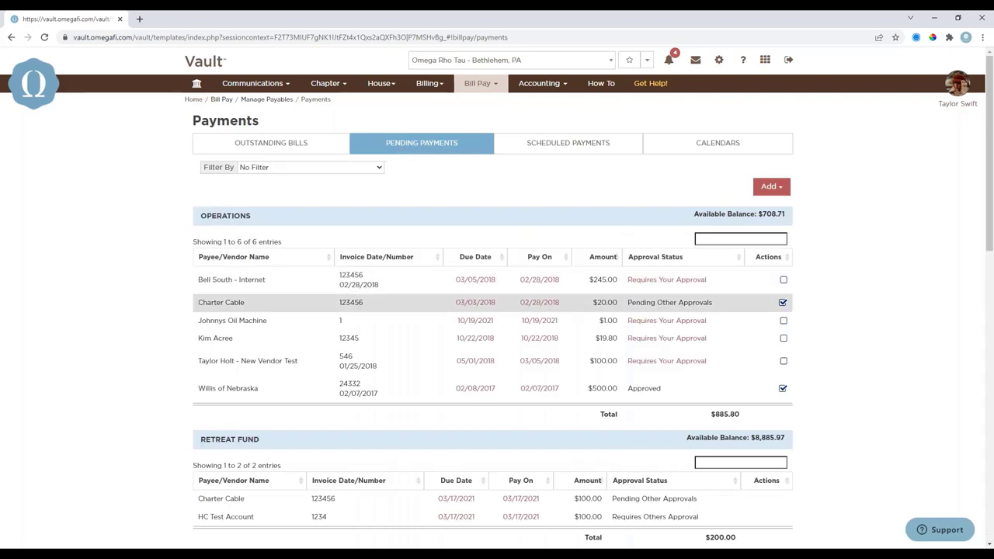
{"action": "left_click", "coordinate": [327, 262]}
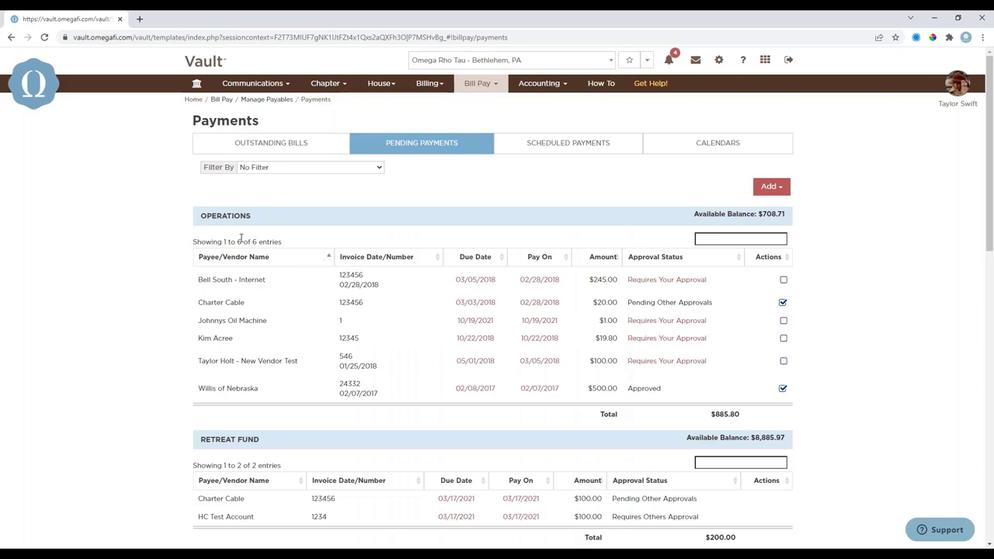
{"action": "left_click", "coordinate": [264, 171]}
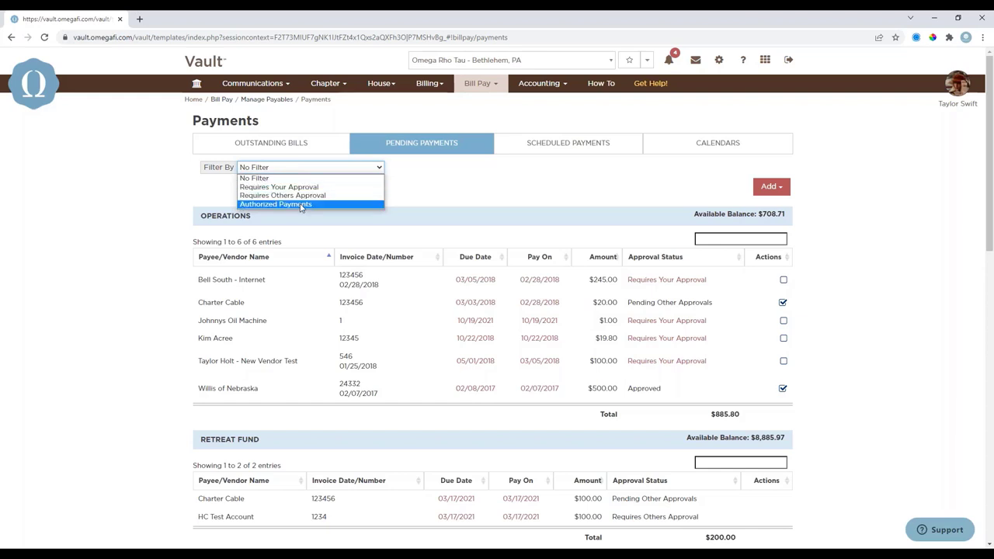
{"action": "left_click", "coordinate": [191, 203]}
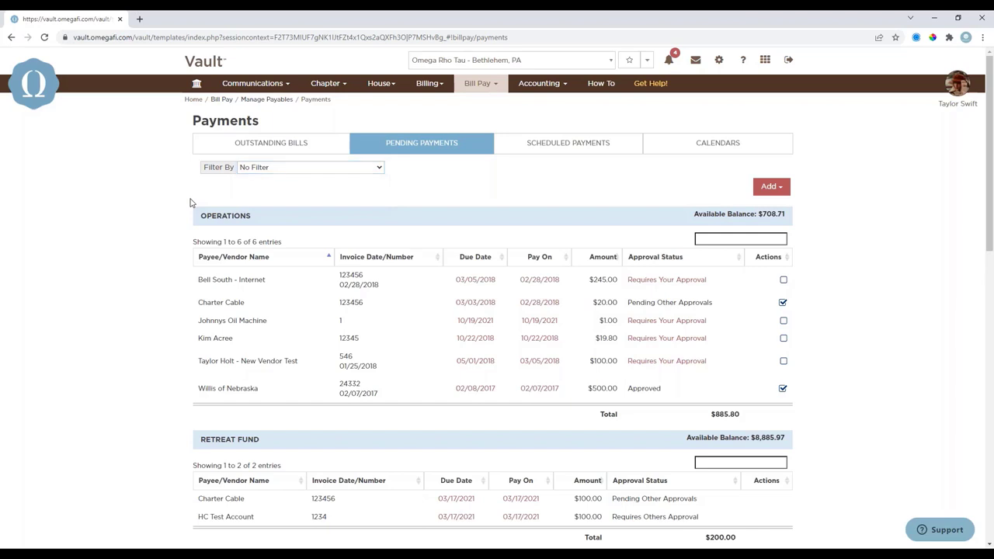
{"action": "left_click", "coordinate": [783, 280]}
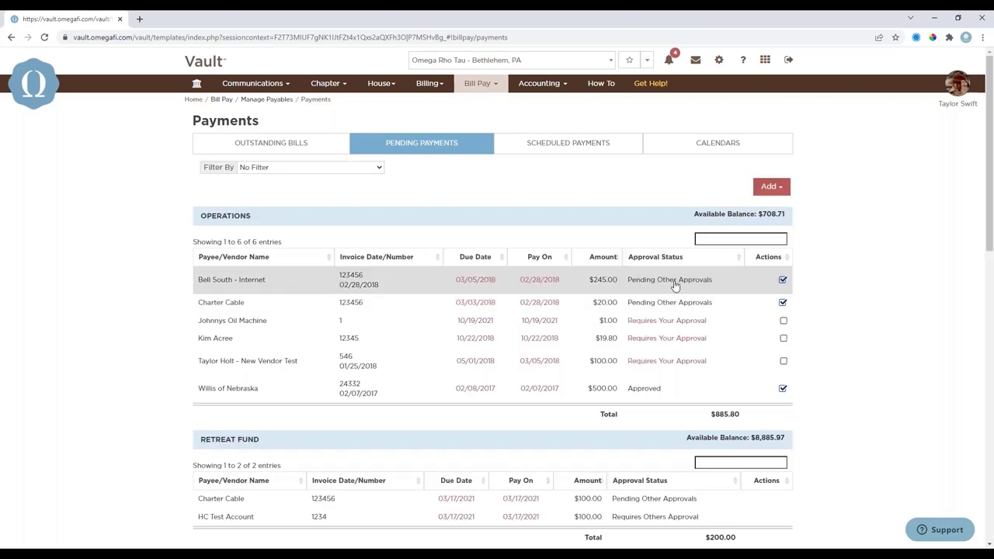
Delete the $500.00 monthly ABC Mortgage payment from the scheduled payments and confirm the deletion
{"action": "left_click", "coordinate": [528, 146]}
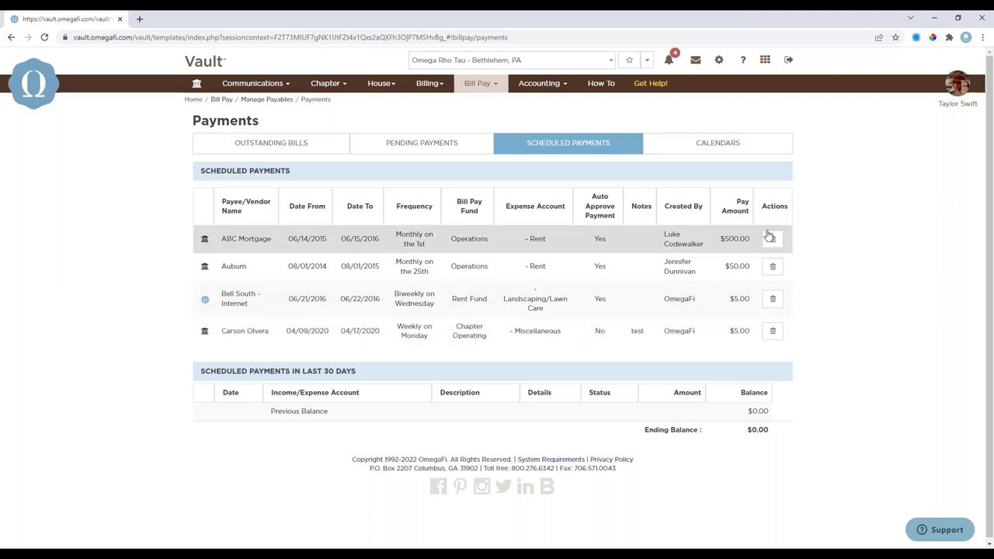
{"action": "left_click", "coordinate": [771, 238]}
{"action": "left_click", "coordinate": [511, 320]}
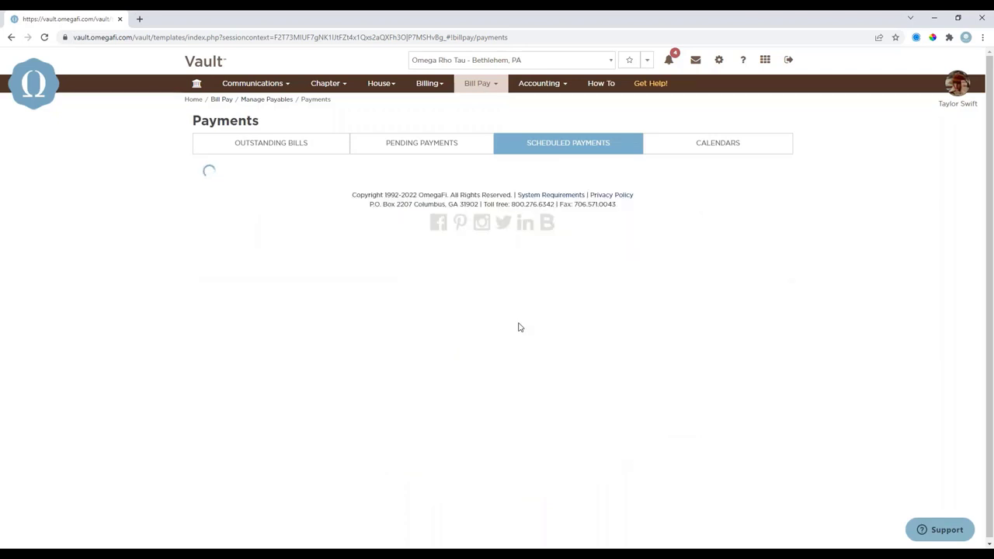
Open the Bill Pay calendars, check the available calendar views, and examine the Payment Calendar for February 2022
{"action": "left_click", "coordinate": [673, 144]}
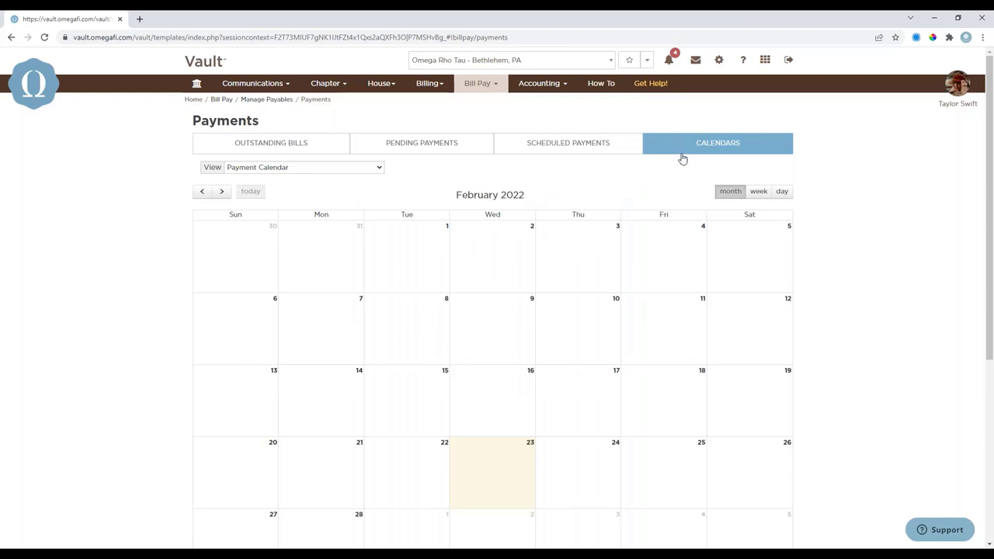
{"action": "scroll", "coordinate": [679, 231], "scroll_direction": "down", "scroll_amount": 1}
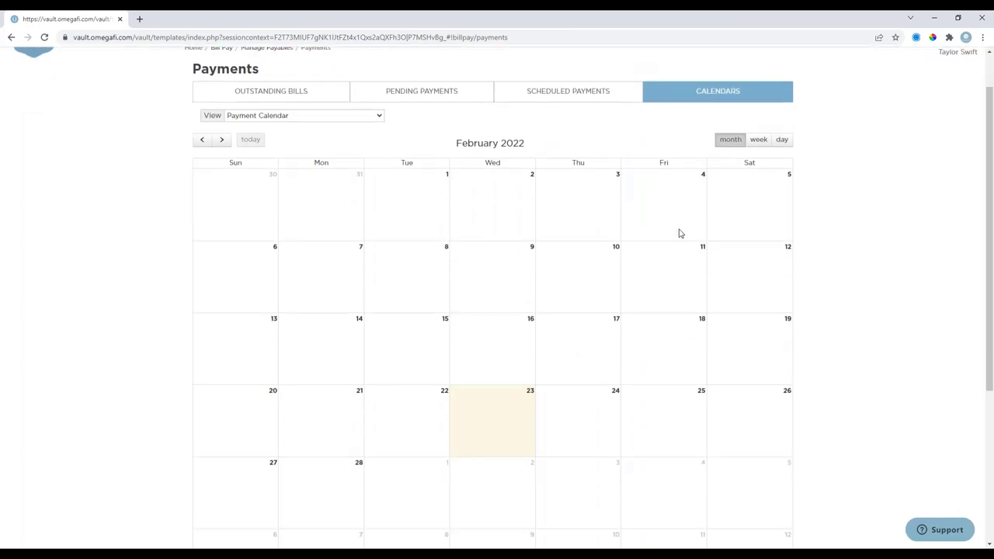
{"action": "left_click", "coordinate": [349, 116]}
{"action": "left_click", "coordinate": [350, 126]}
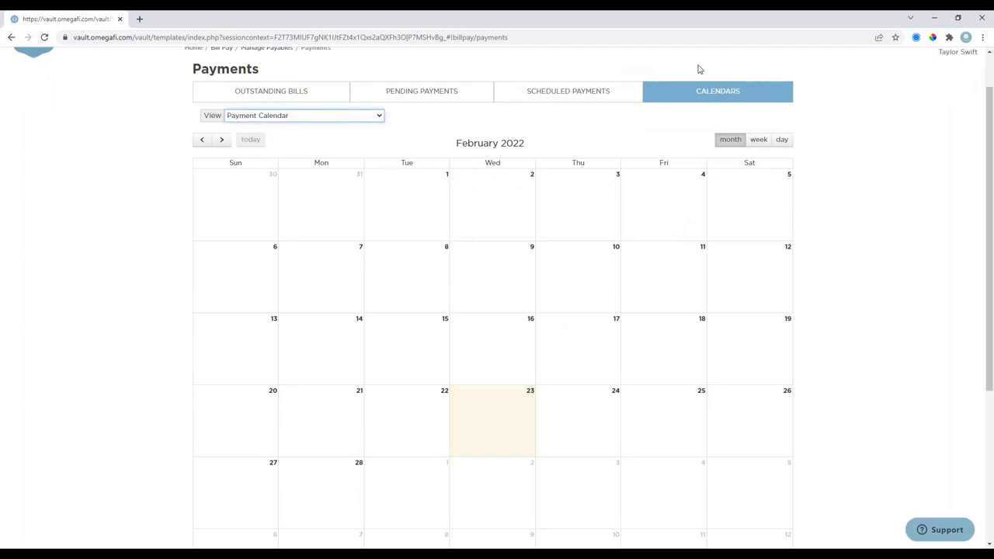
{"action": "scroll", "coordinate": [690, 163], "scroll_direction": "down", "scroll_amount": 1}
{"action": "scroll", "coordinate": [691, 166], "scroll_direction": "up", "scroll_amount": 1}
{"action": "scroll", "coordinate": [357, 147], "scroll_direction": "up", "scroll_amount": 1}
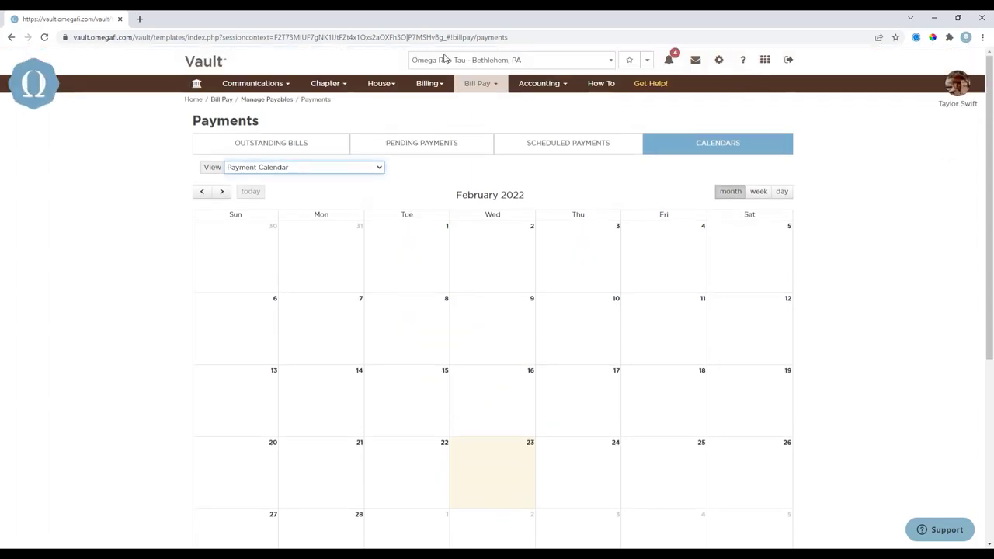
View the Print Local Checks page with its checks to process, print and reprint, and return to the Payments page
{"action": "left_click", "coordinate": [480, 83]}
{"action": "left_click", "coordinate": [241, 147]}
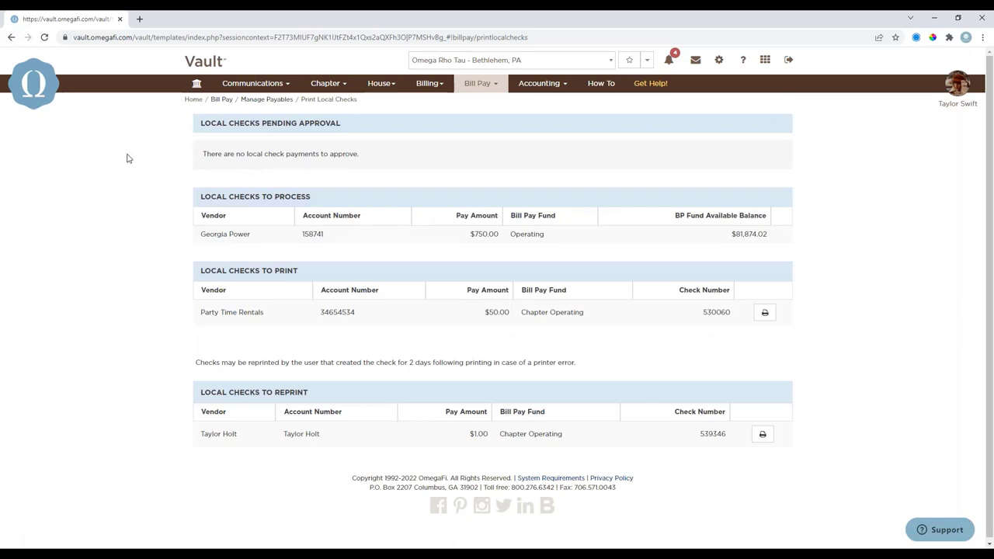
{"action": "left_click", "coordinate": [478, 84]}
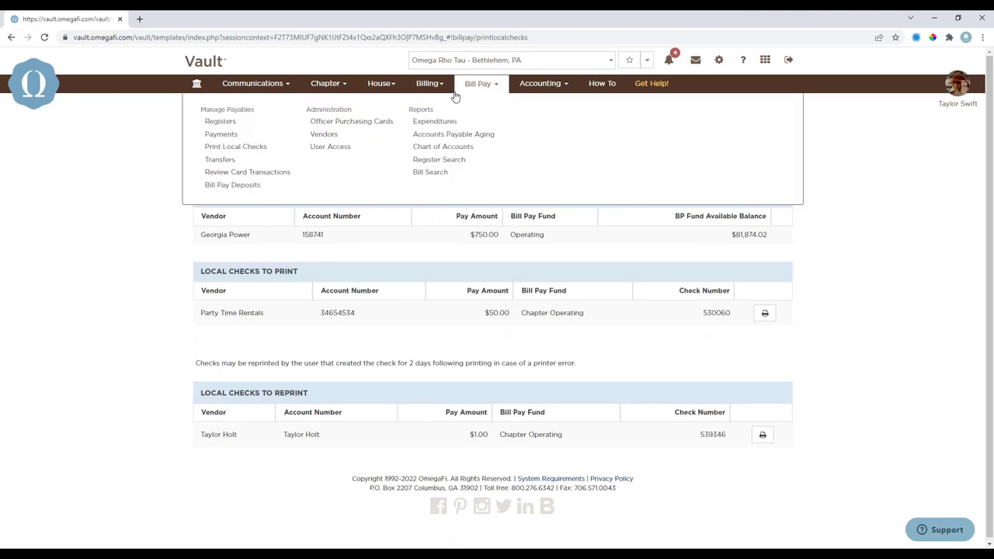
{"action": "left_click", "coordinate": [220, 134]}
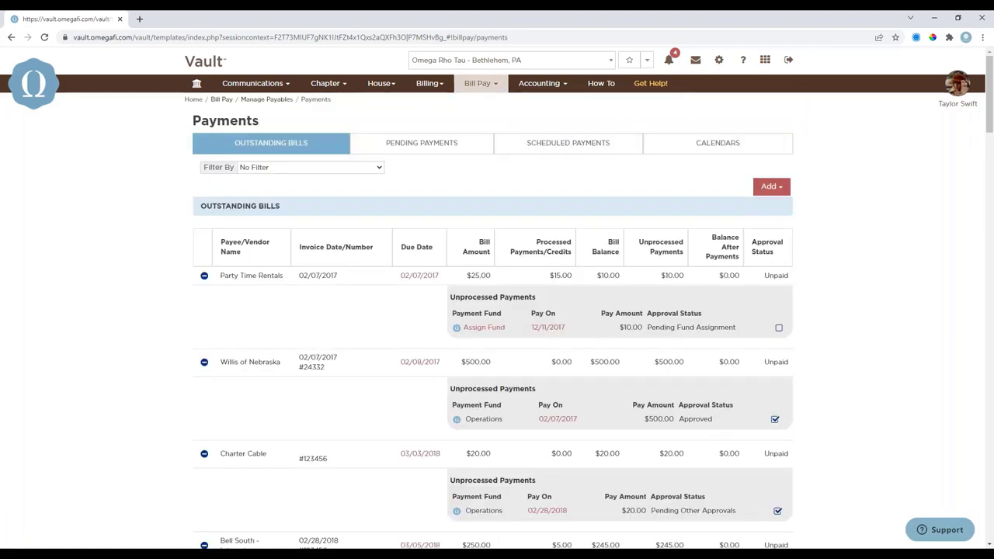
Start a new bill for the vendor Party Time Rentals and enter a bill amount of $150.00
{"action": "left_click", "coordinate": [771, 186]}
{"action": "left_click", "coordinate": [736, 203]}
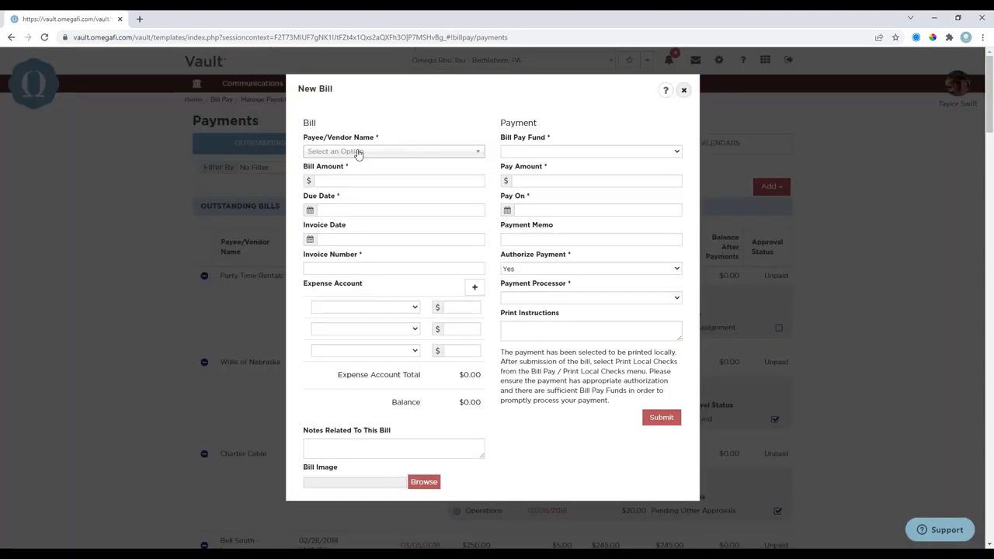
{"action": "left_click", "coordinate": [359, 152]}
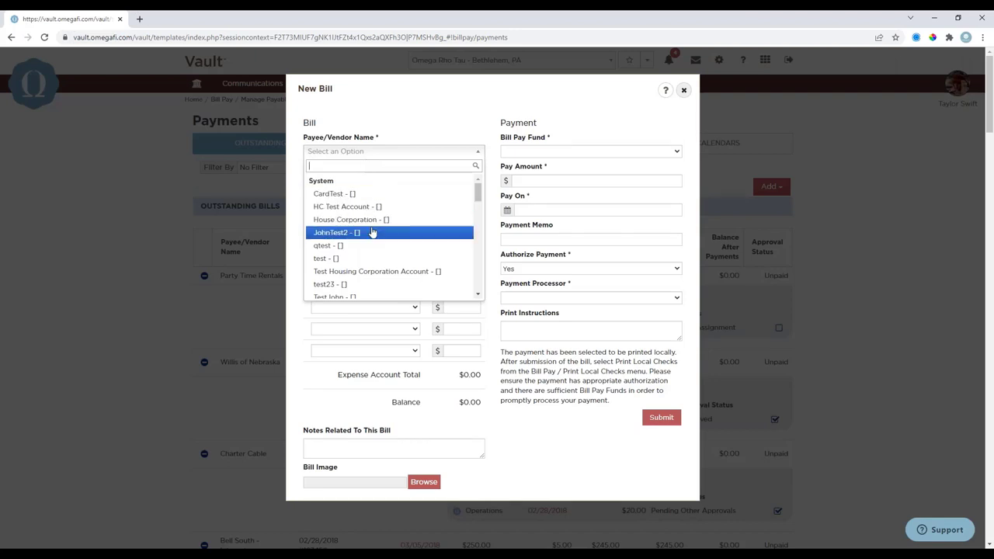
{"action": "scroll", "coordinate": [384, 233], "scroll_direction": "down", "scroll_amount": 5}
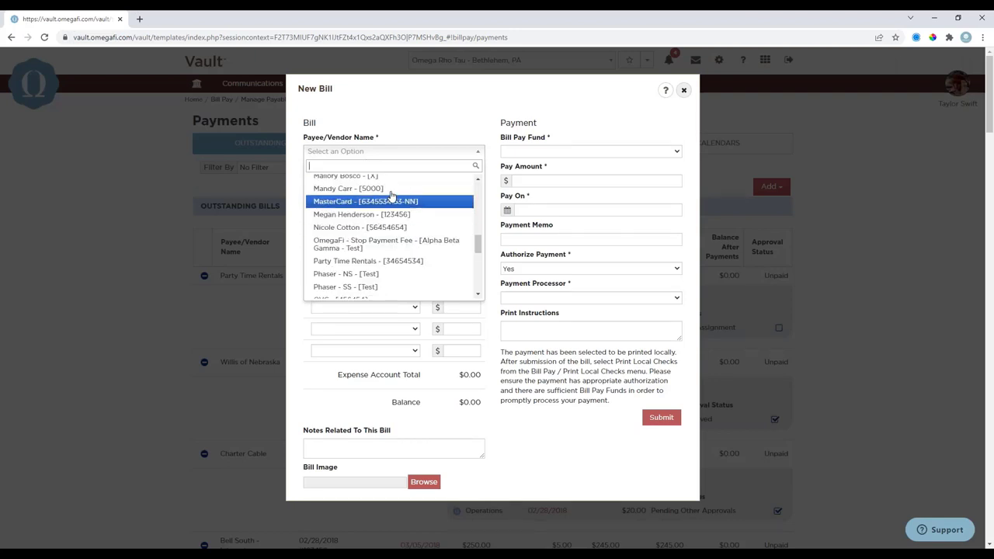
{"action": "left_click", "coordinate": [377, 262]}
{"action": "left_click", "coordinate": [330, 192]}
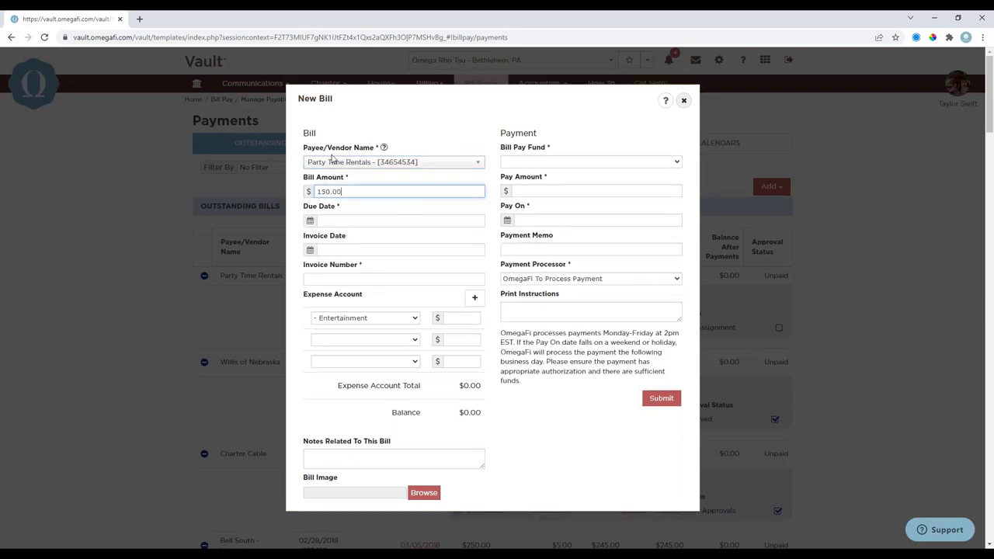
Set the new bill's due date to 03/15/2022 and its invoice number to 1234
{"action": "left_click", "coordinate": [326, 221]}
{"action": "left_click", "coordinate": [436, 236]}
{"action": "left_click", "coordinate": [362, 299]}
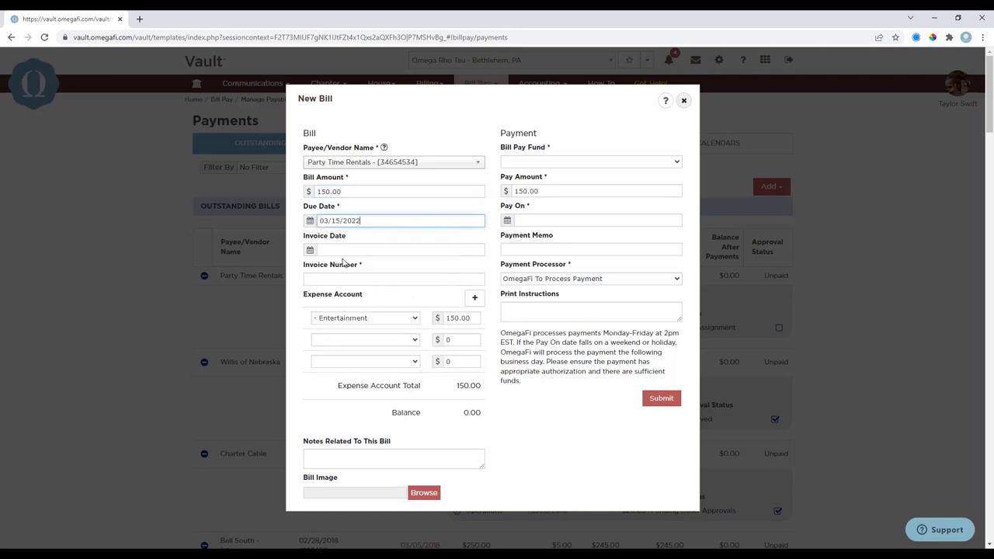
{"action": "left_click", "coordinate": [340, 266]}
{"action": "type", "text": "1234"}
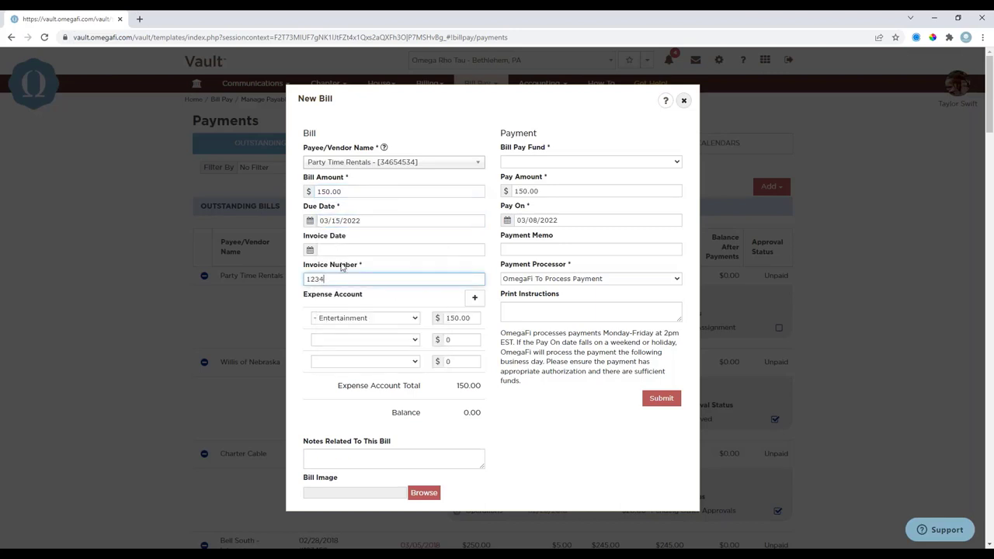
Assign the bill's payment to the Operations fund and set its Pay On date to 03/01/2022, leaving the payment memo blank
{"action": "left_click", "coordinate": [539, 163]}
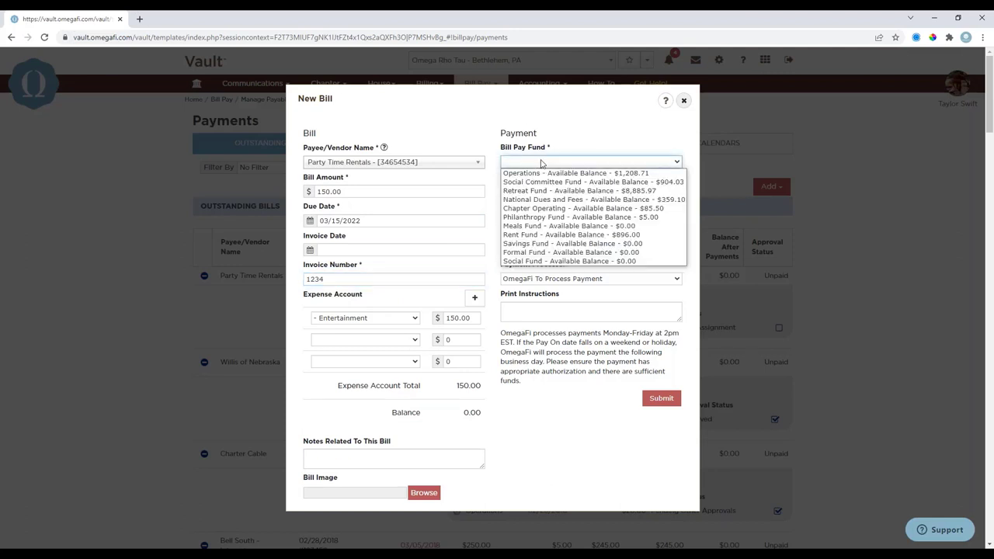
{"action": "left_click", "coordinate": [42, 267]}
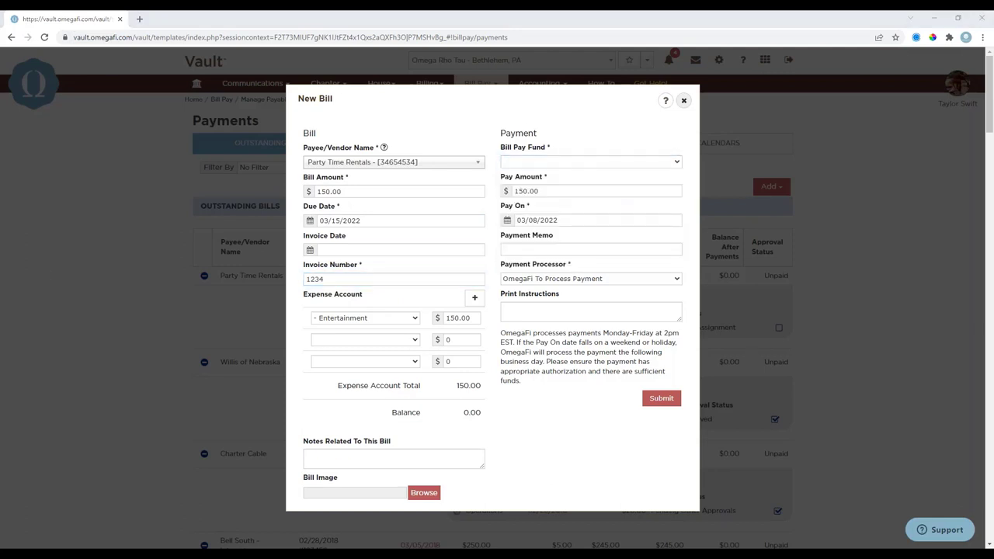
{"action": "left_click", "coordinate": [553, 165]}
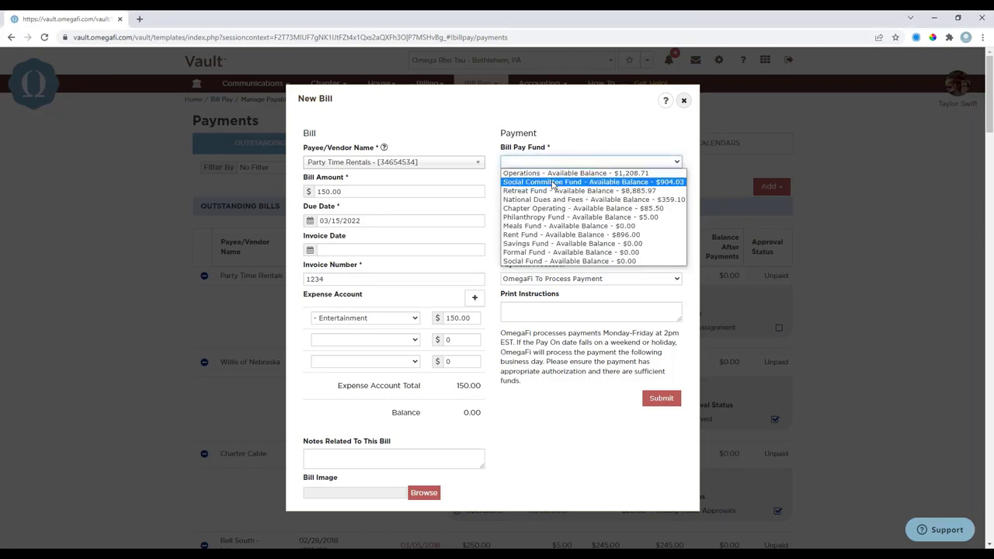
{"action": "left_click", "coordinate": [553, 173]}
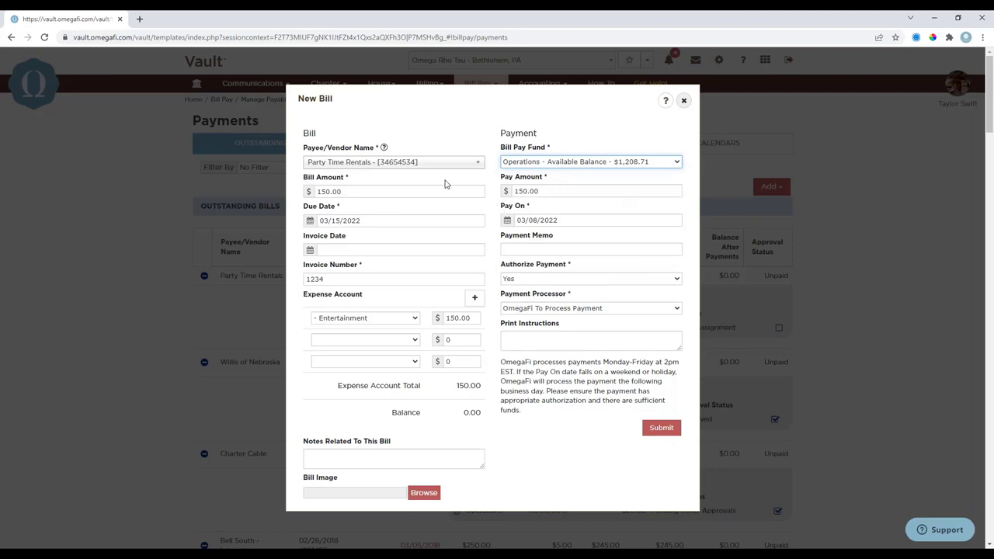
{"action": "left_click", "coordinate": [551, 189]}
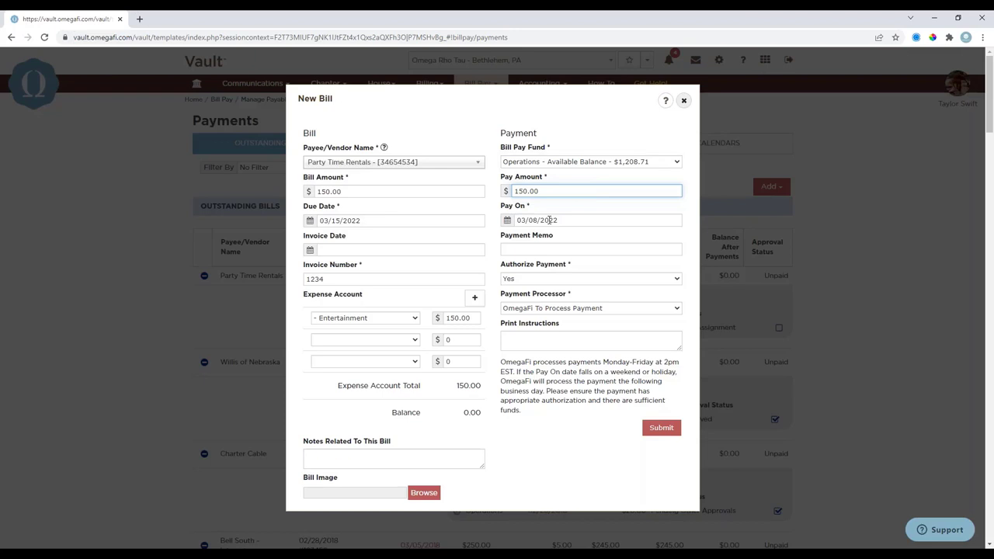
{"action": "left_click", "coordinate": [549, 221]}
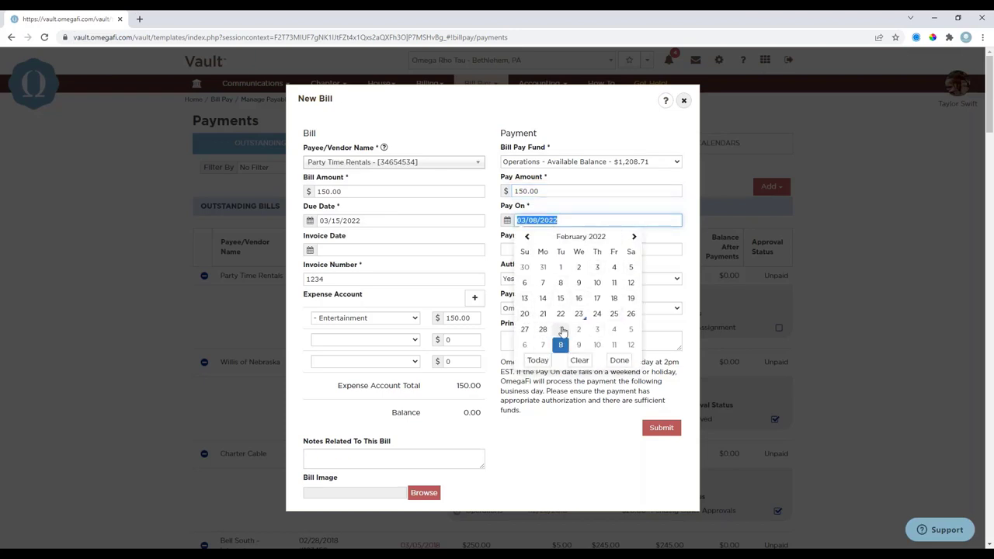
{"action": "left_click", "coordinate": [560, 329]}
{"action": "left_click", "coordinate": [544, 248]}
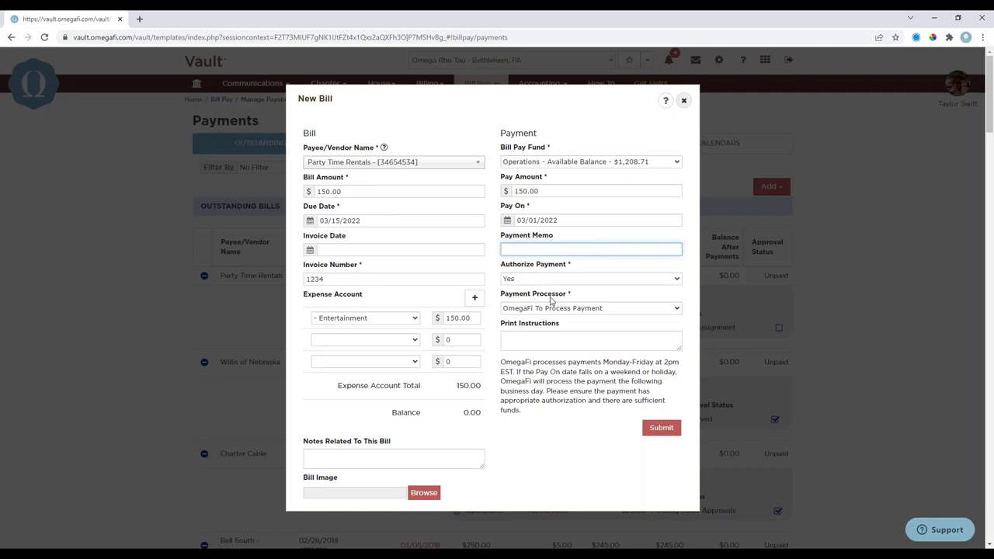
Set the bill's payment processor to Print Check Locally, keep the payment authorized, and submit the new bill
{"action": "left_click", "coordinate": [531, 282]}
{"action": "left_click", "coordinate": [541, 309]}
{"action": "left_click", "coordinate": [542, 308]}
{"action": "left_click", "coordinate": [541, 309]}
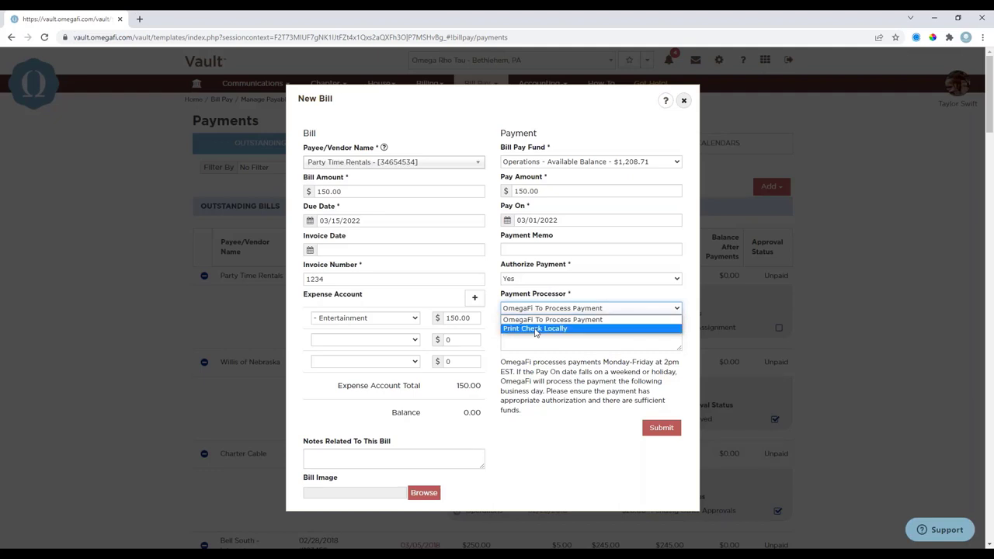
{"action": "left_click", "coordinate": [534, 329]}
{"action": "left_click", "coordinate": [536, 338]}
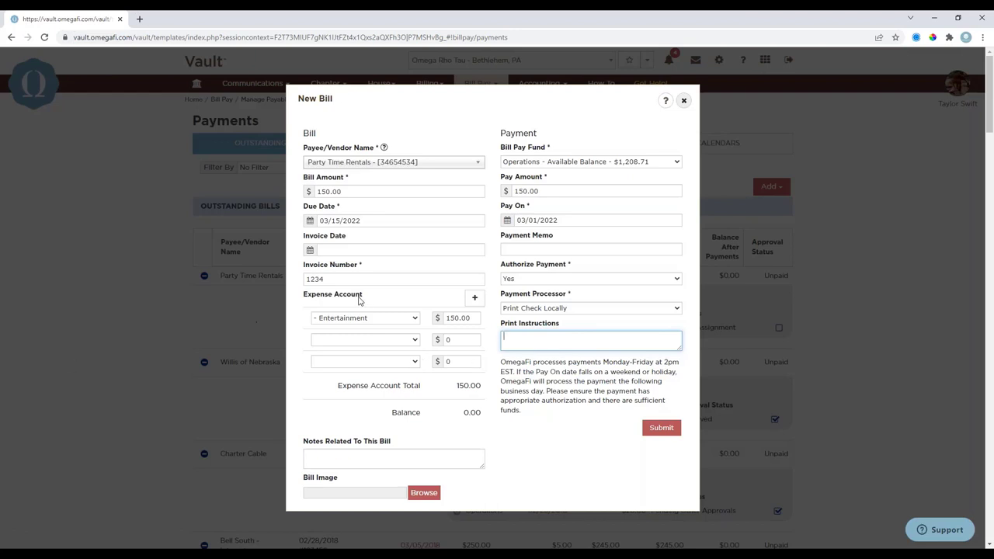
{"action": "left_click", "coordinate": [658, 427]}
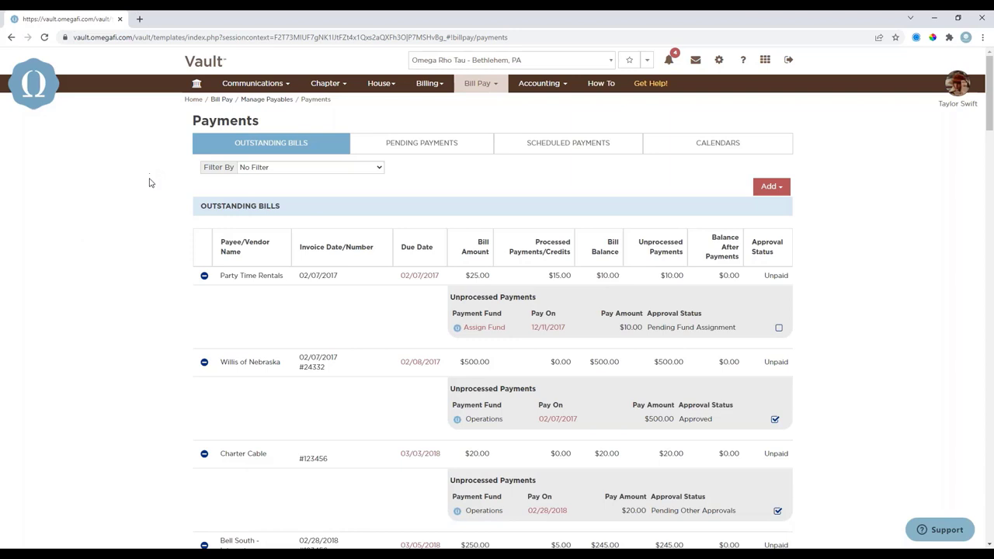
Review the pending payments listed under each Bill Pay fund
{"action": "left_click", "coordinate": [376, 142]}
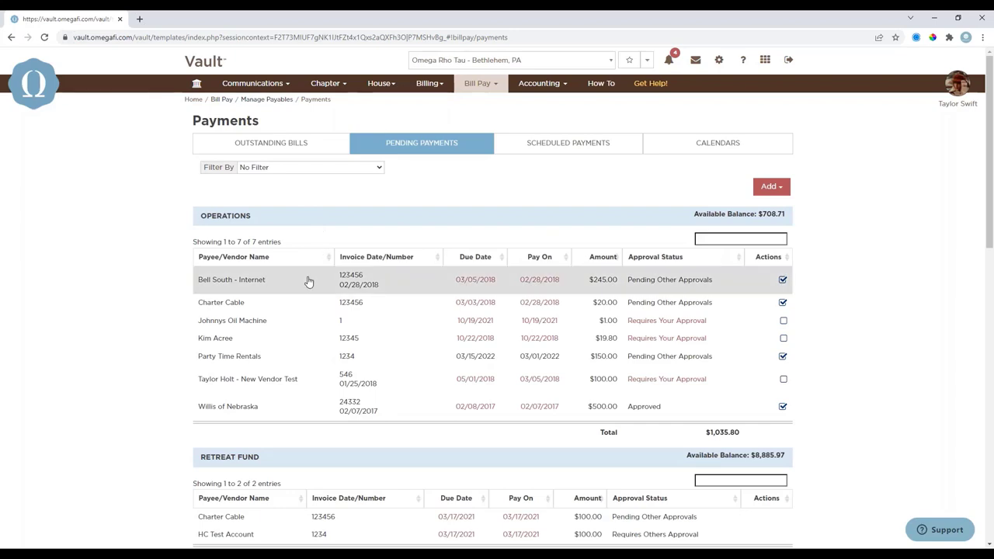
{"action": "scroll", "coordinate": [310, 284], "scroll_direction": "down", "scroll_amount": 9}
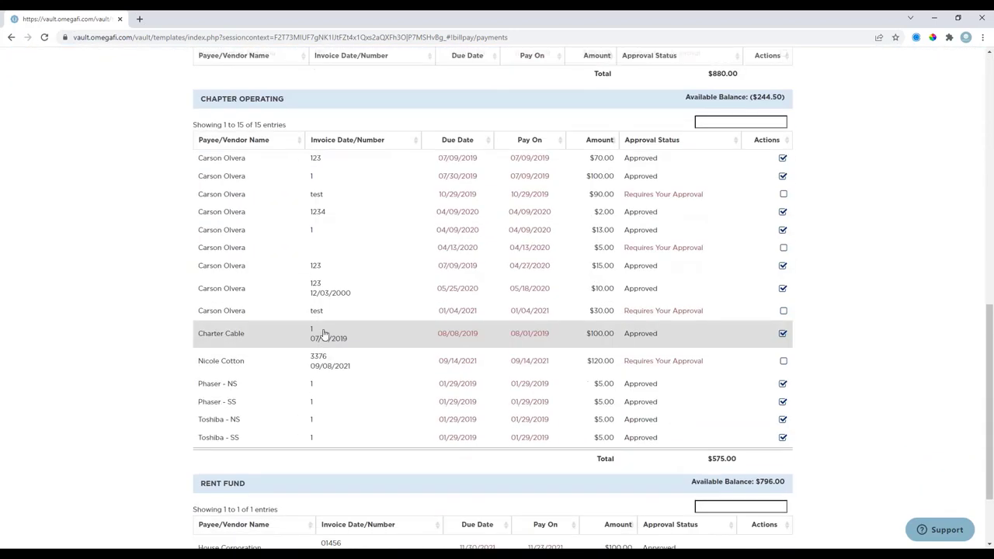
{"action": "scroll", "coordinate": [288, 238], "scroll_direction": "up", "scroll_amount": 10}
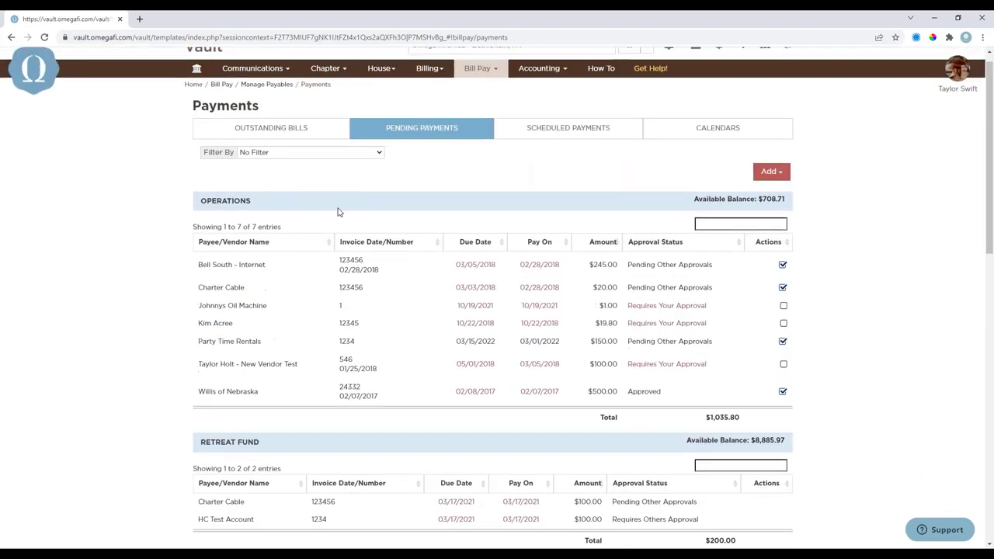
{"action": "scroll", "coordinate": [338, 212], "scroll_direction": "up", "scroll_amount": 1}
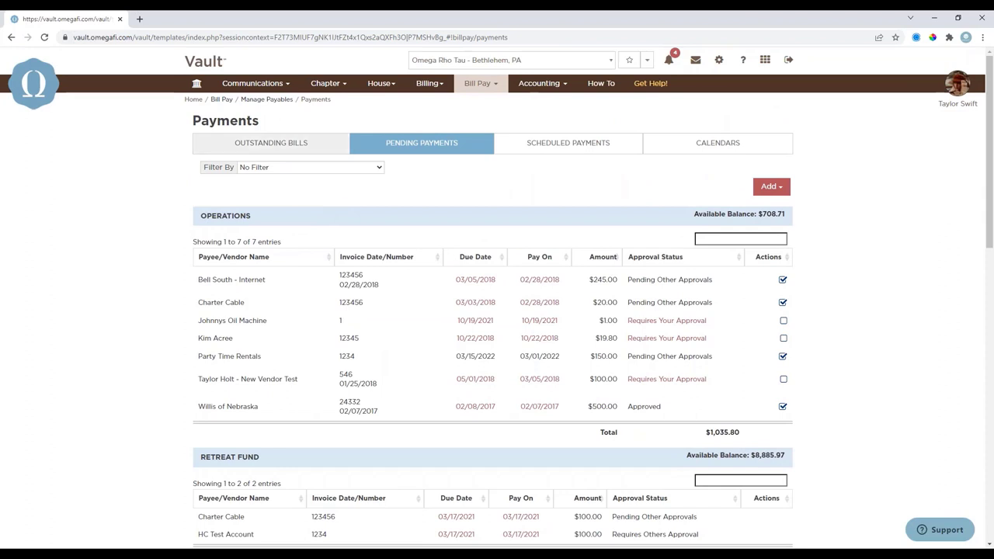
Open the local checks list and print the $50.00 Party Time Rentals check from the Chapter Operating fund
{"action": "left_click", "coordinate": [481, 86]}
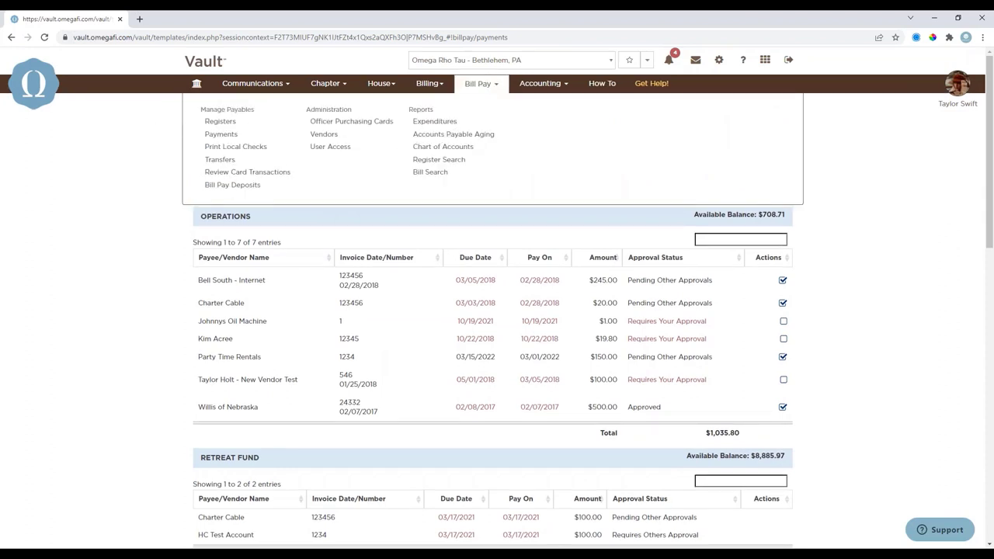
{"action": "left_click", "coordinate": [232, 148]}
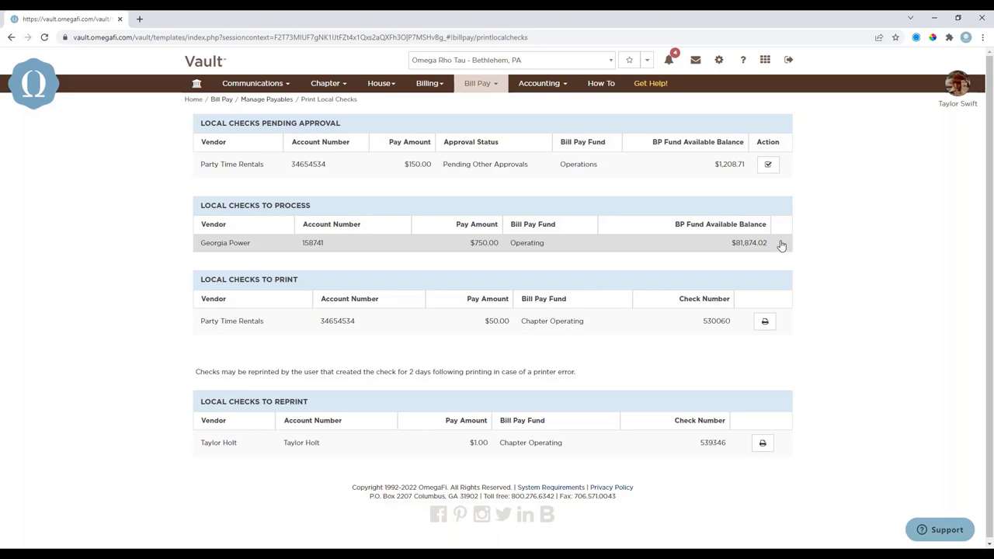
{"action": "left_click", "coordinate": [765, 323]}
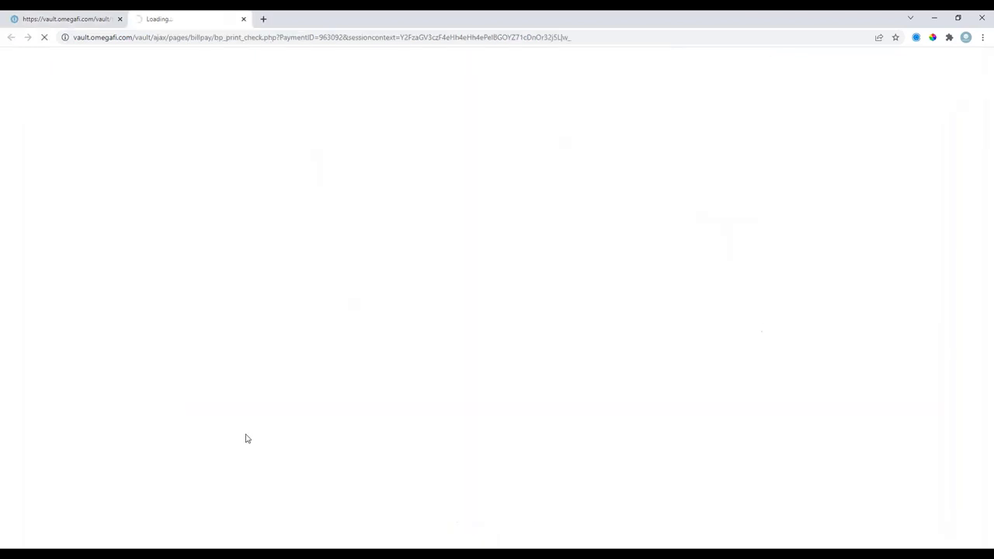
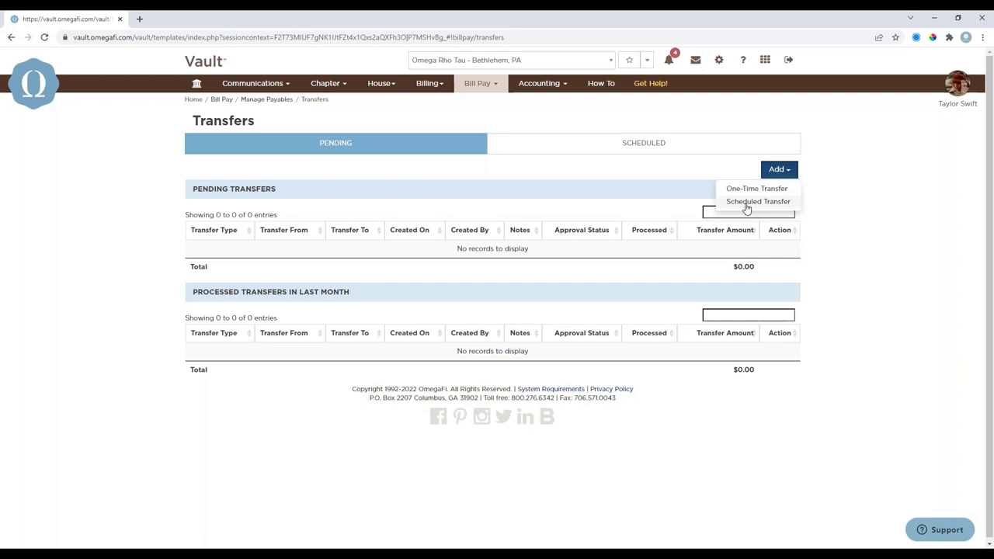
Start a new one-time transfer and set its transfer amount to $100.00
{"action": "left_click", "coordinate": [737, 190]}
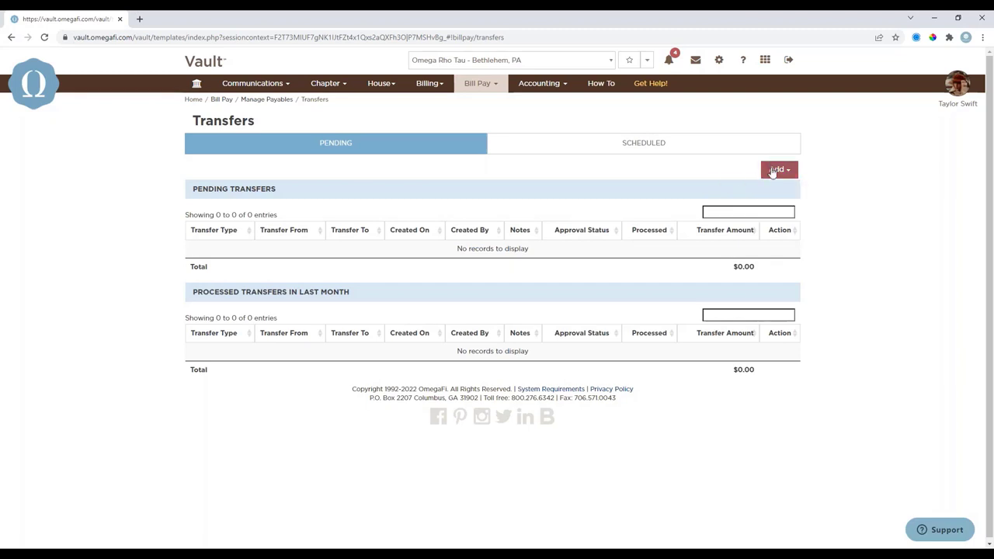
{"action": "left_click", "coordinate": [778, 169]}
{"action": "left_click", "coordinate": [749, 188]}
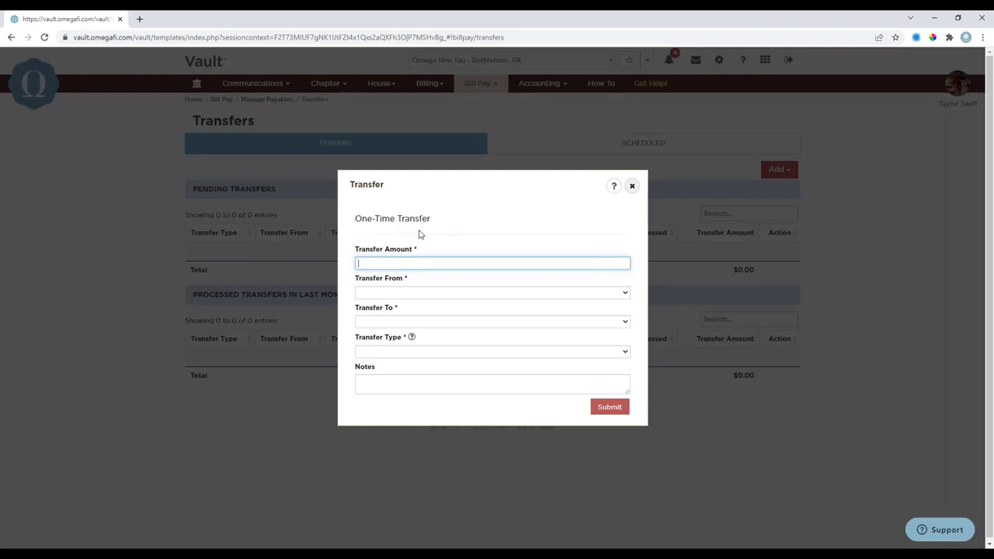
{"action": "left_click", "coordinate": [392, 264]}
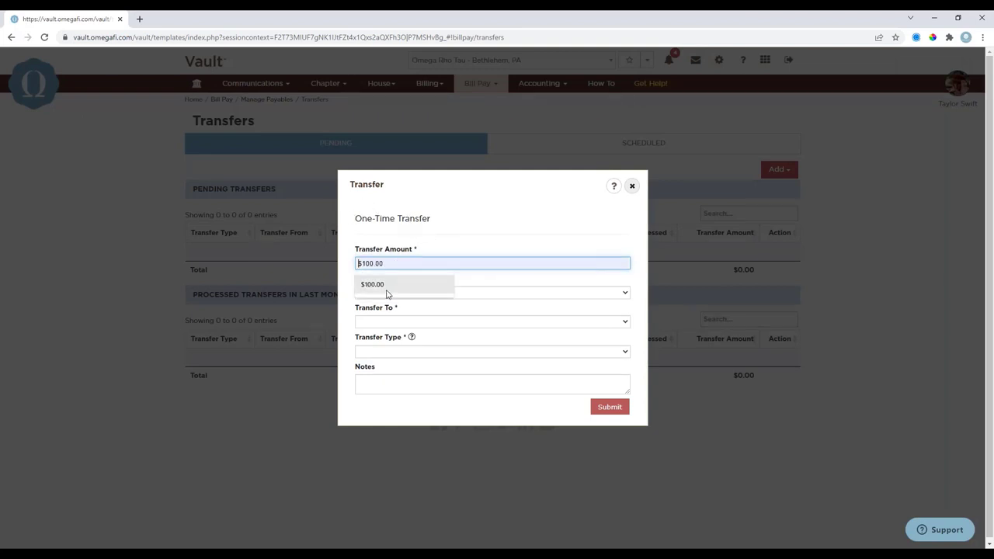
{"action": "left_click", "coordinate": [386, 285]}
Set the transfer to go from National Dues and Fees to Chapter Operating, with Bill Pay Fund Transfer as its type
{"action": "left_click", "coordinate": [373, 293]}
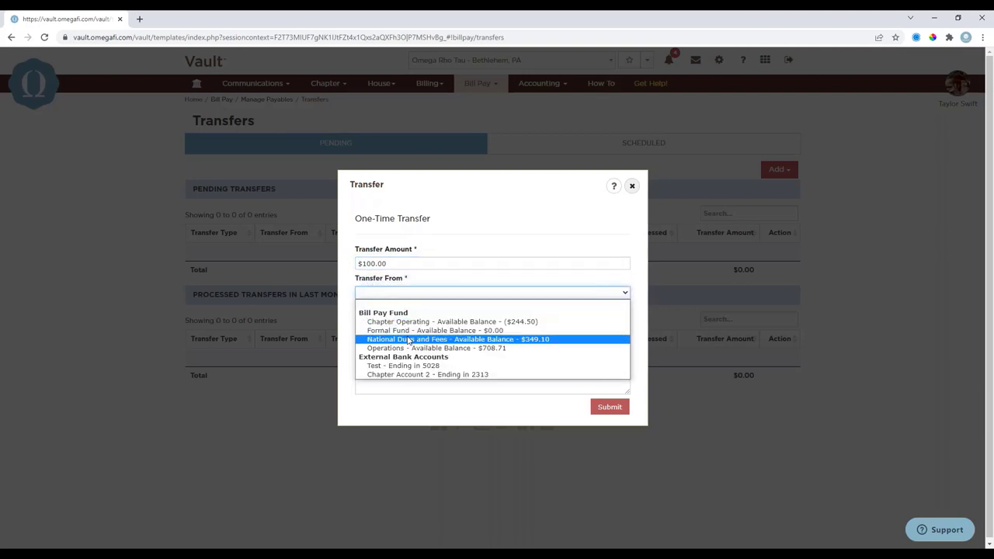
{"action": "left_click", "coordinate": [402, 339]}
{"action": "left_click", "coordinate": [389, 322]}
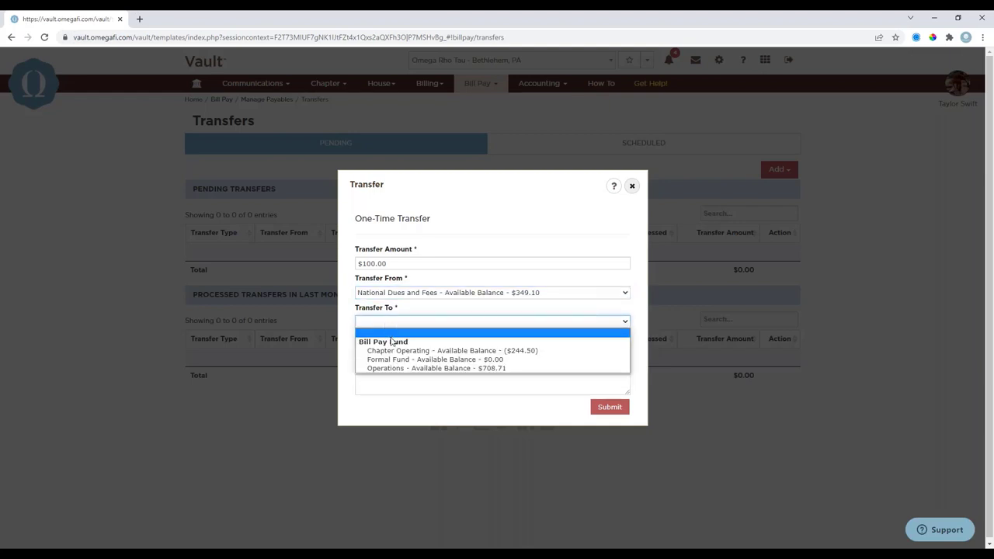
{"action": "left_click", "coordinate": [390, 351]}
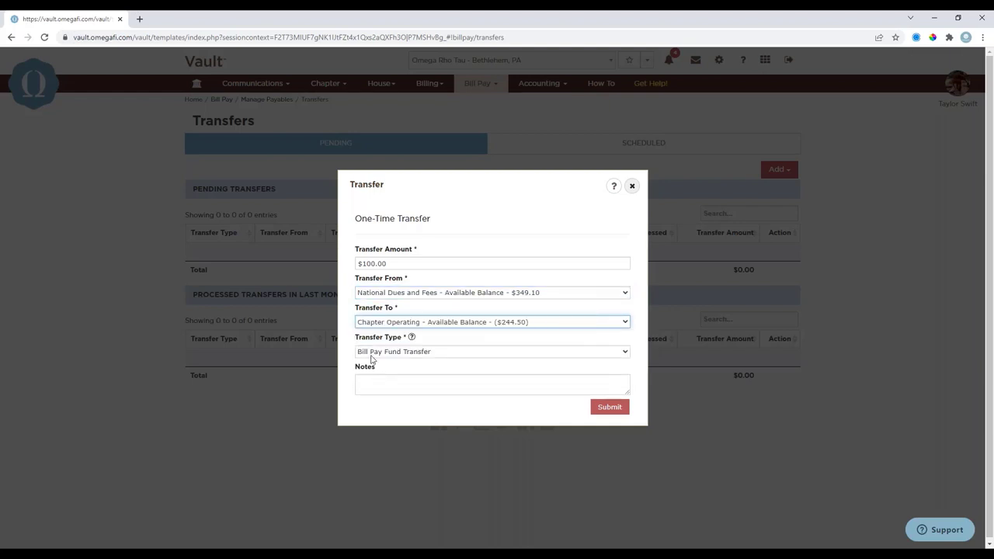
{"action": "left_click", "coordinate": [373, 351]}
{"action": "left_click", "coordinate": [371, 350]}
Change the transfer's source to the external Chapter Account 2 and its destination to the Operations fund
{"action": "left_click", "coordinate": [381, 292]}
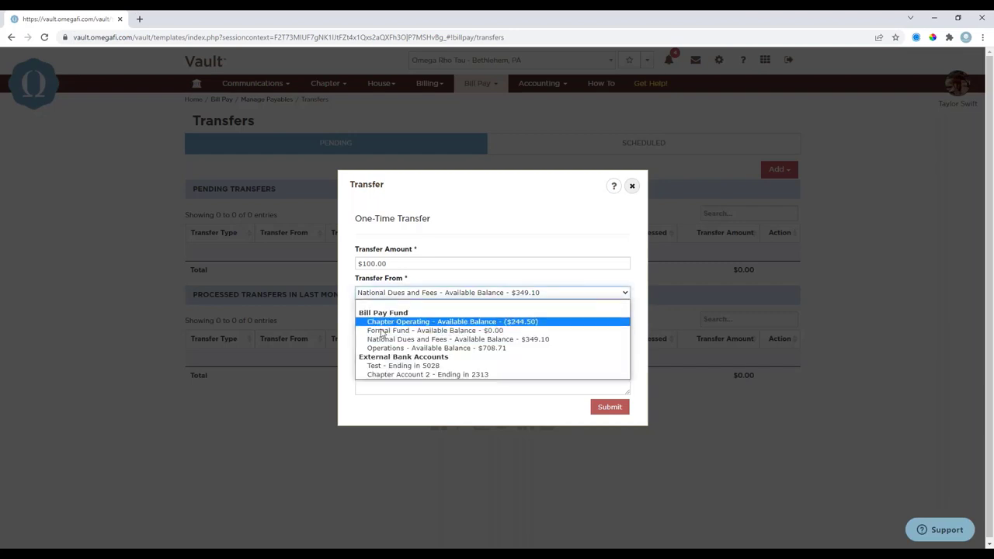
{"action": "left_click", "coordinate": [383, 371]}
{"action": "left_click", "coordinate": [387, 320]}
{"action": "left_click", "coordinate": [381, 350]}
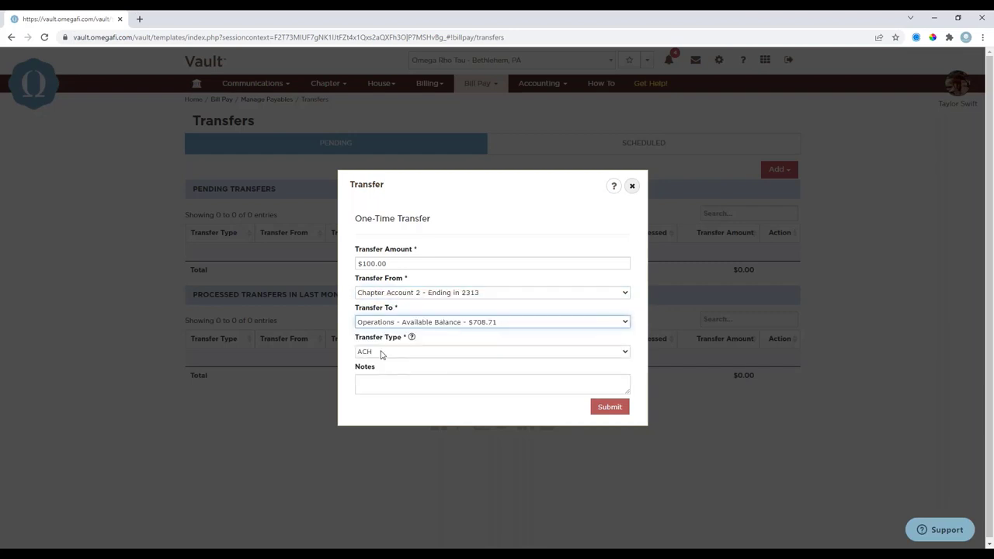
Check the transfer type choices and read the information on wire, ACH and Bill Pay transfers
{"action": "left_click", "coordinate": [381, 353]}
{"action": "left_click", "coordinate": [380, 356]}
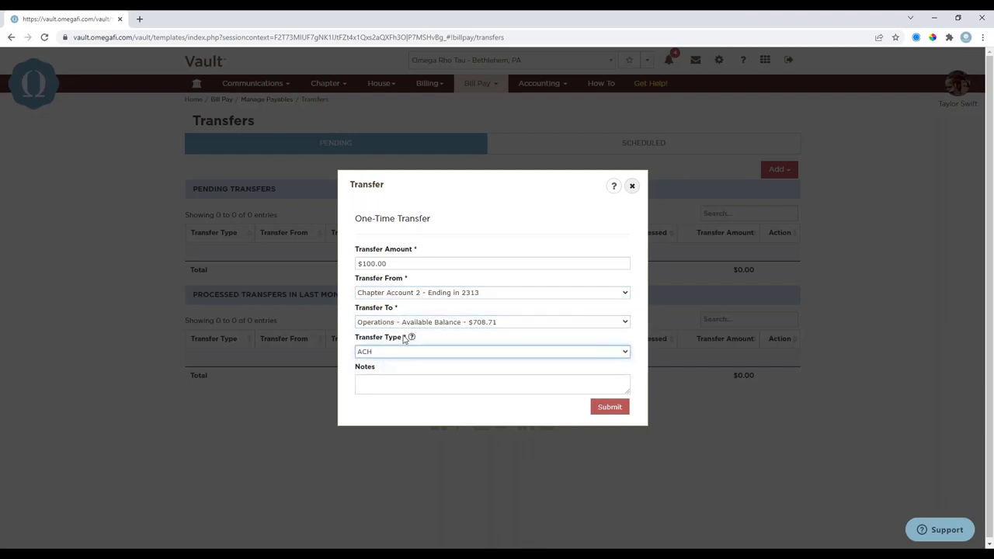
{"action": "left_click", "coordinate": [411, 338]}
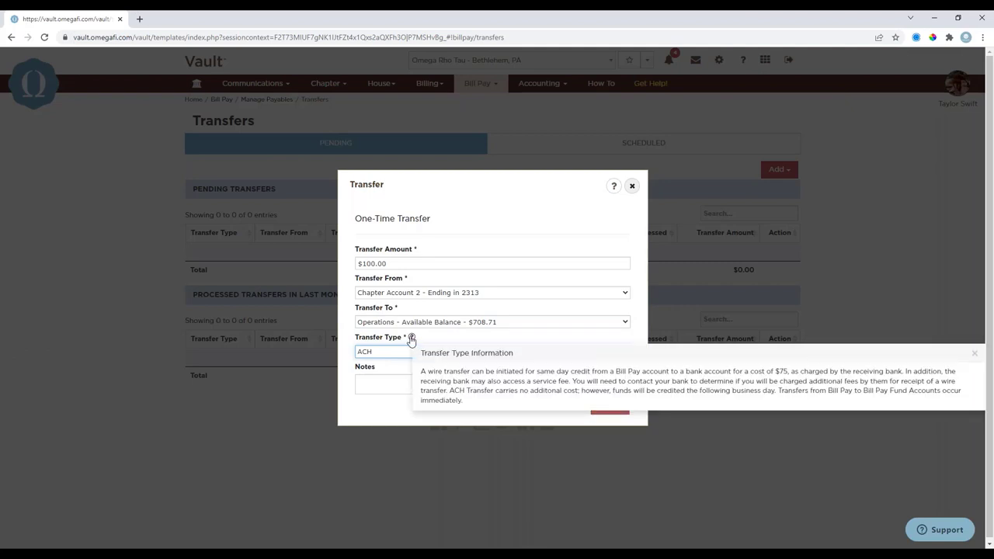
{"action": "left_click", "coordinate": [411, 338]}
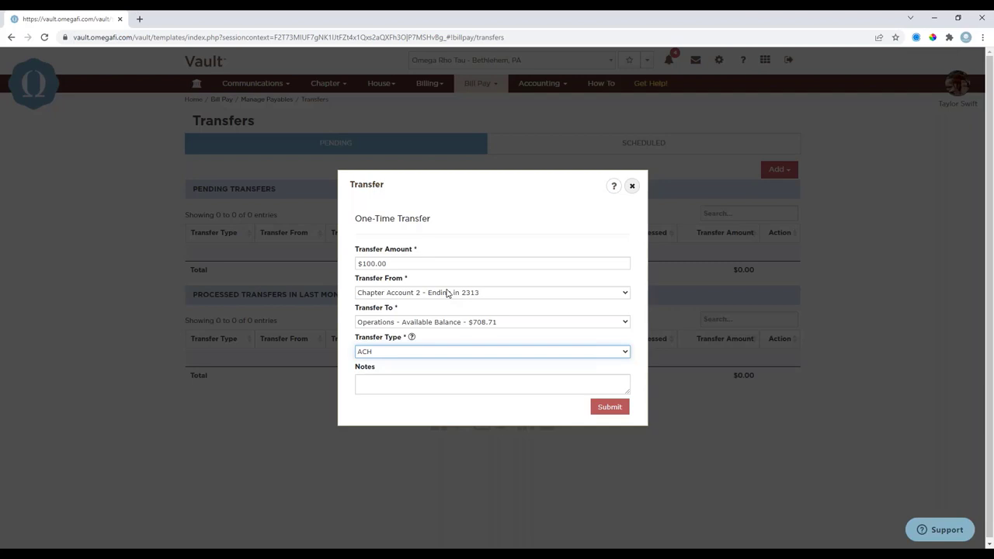
Switch the $100.00 transfer back to National Dues and Fees as source and Chapter Operating as destination, and submit it
{"action": "left_click", "coordinate": [448, 293]}
{"action": "left_click", "coordinate": [439, 322]}
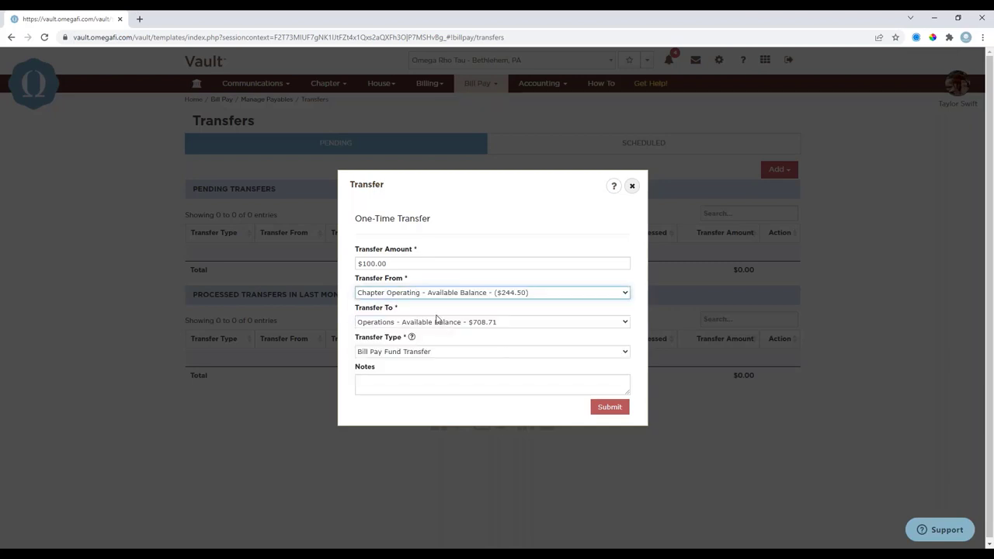
{"action": "left_click", "coordinate": [440, 294]}
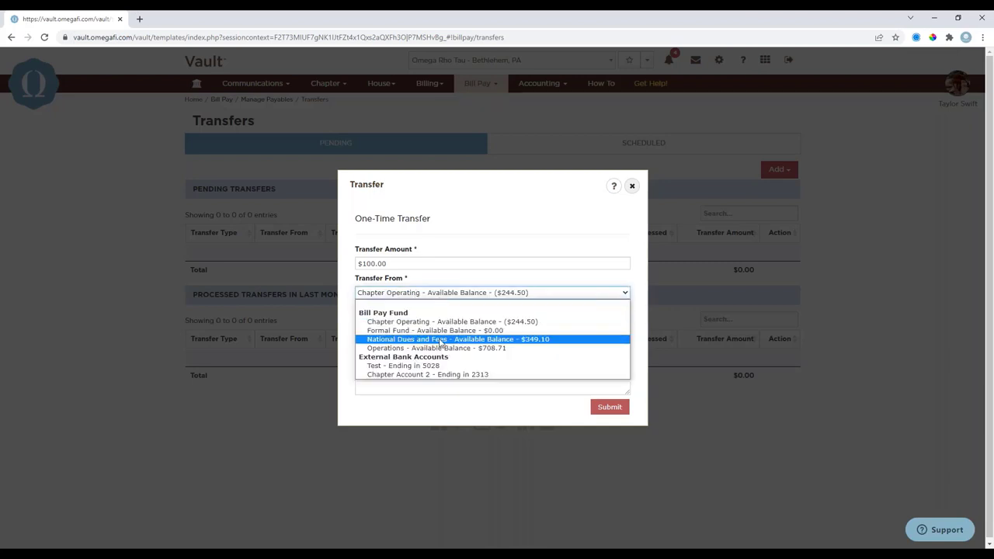
{"action": "left_click", "coordinate": [439, 337]}
{"action": "left_click", "coordinate": [432, 321]}
{"action": "left_click", "coordinate": [434, 348]}
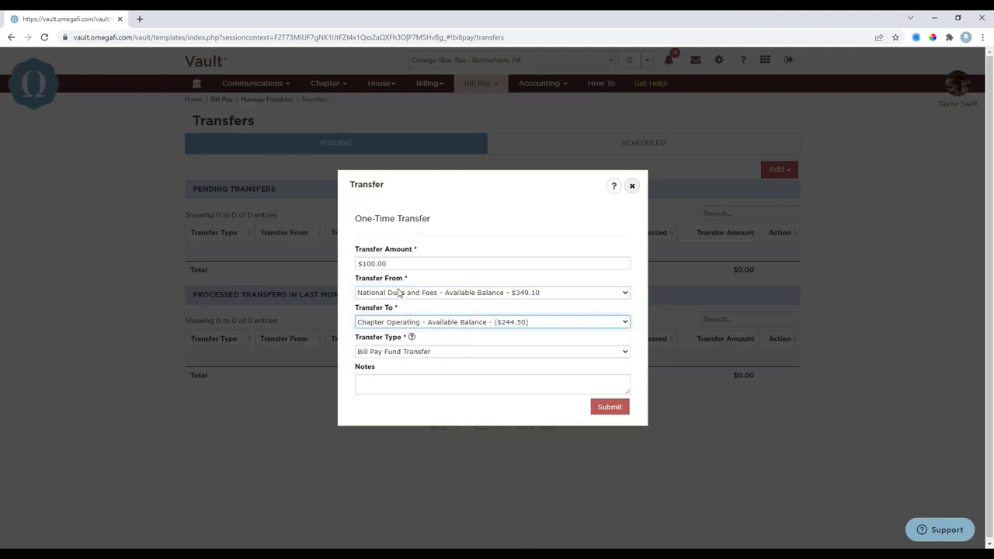
{"action": "left_click", "coordinate": [608, 407]}
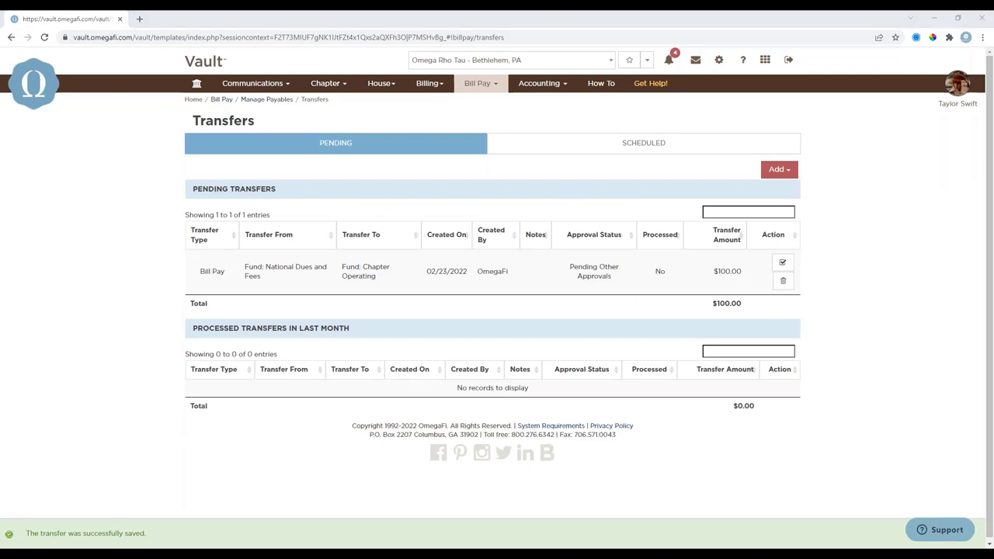
Open the Bill Pay vendor list and view it filtered by Regular and Member vendors, ending with No Filter
{"action": "left_click", "coordinate": [501, 91]}
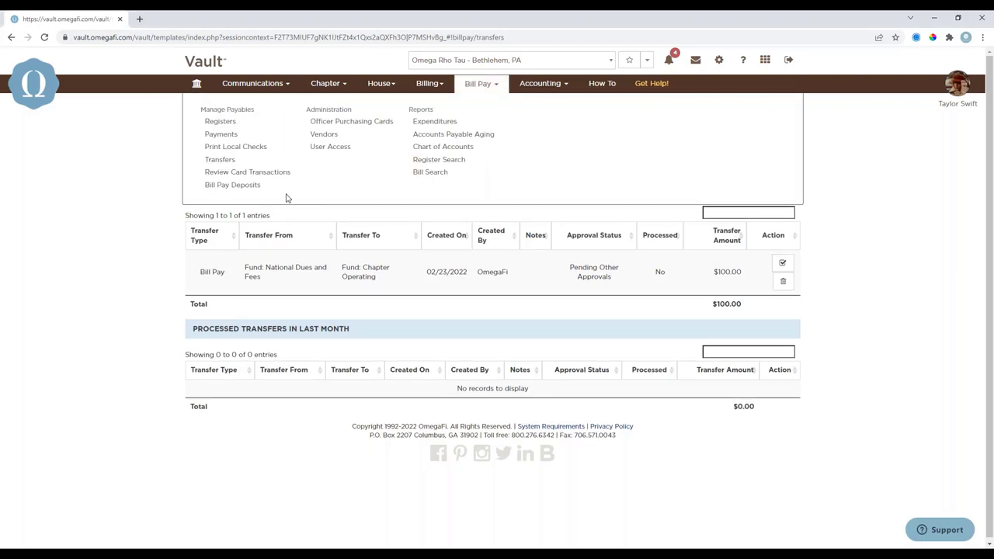
{"action": "left_click", "coordinate": [324, 137]}
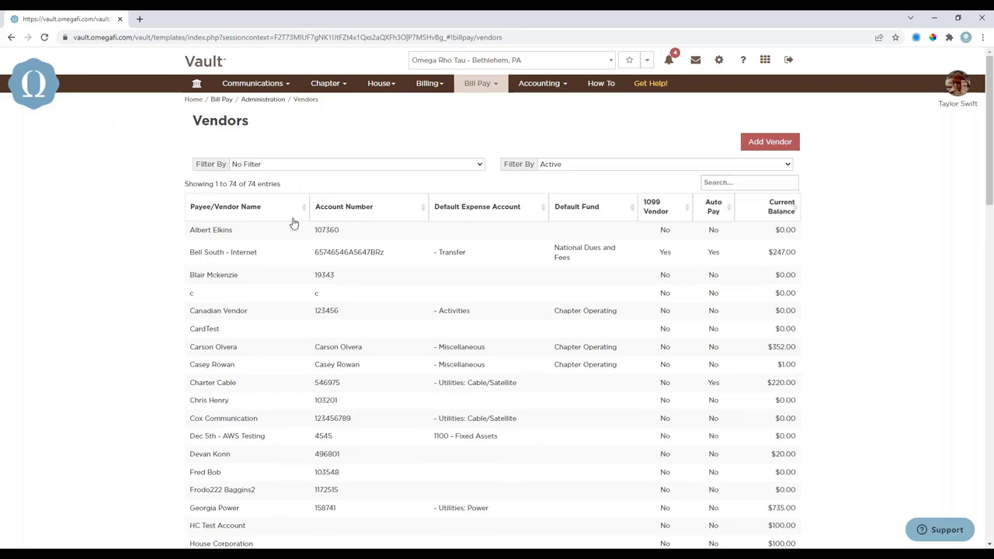
{"action": "left_click", "coordinate": [319, 164]}
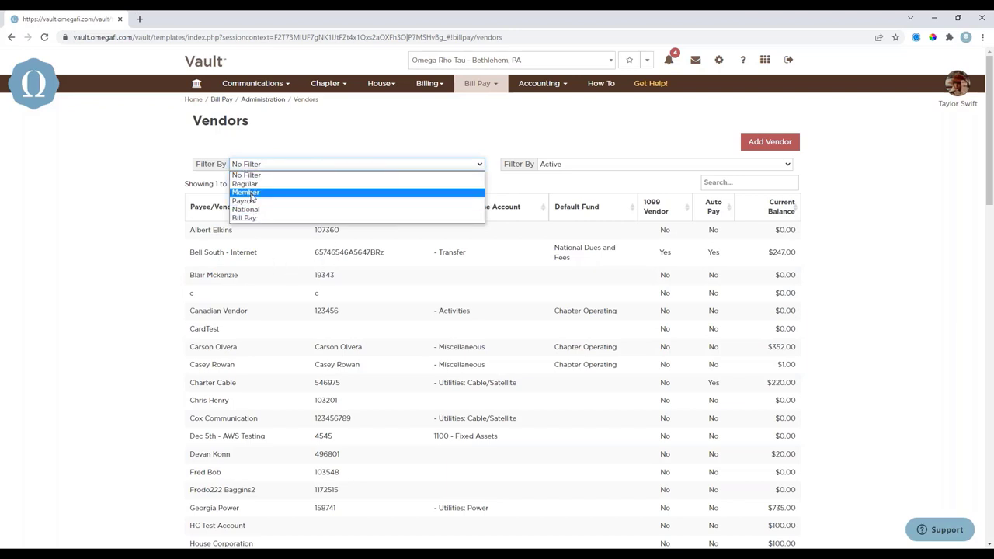
{"action": "left_click", "coordinate": [247, 184]}
{"action": "left_click", "coordinate": [358, 166]}
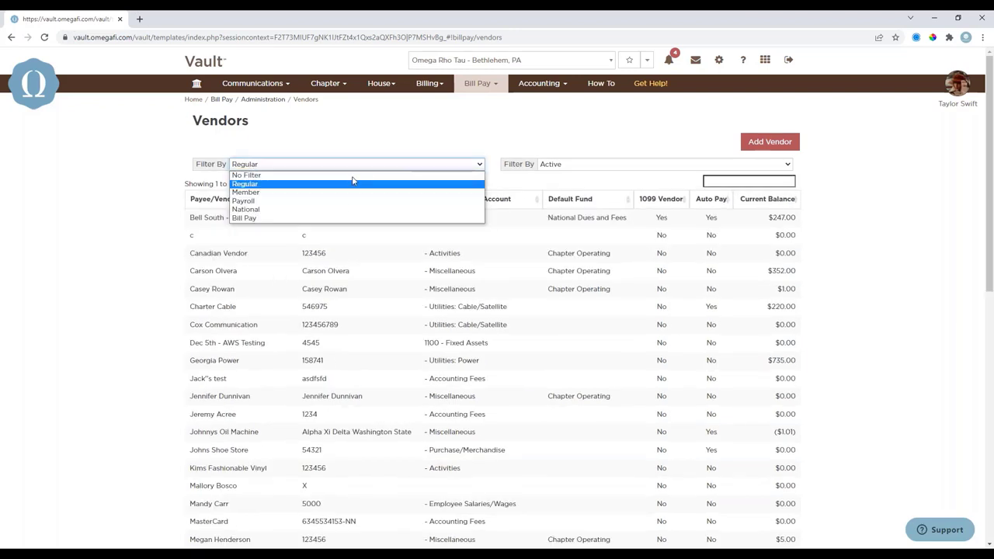
{"action": "left_click", "coordinate": [339, 192]}
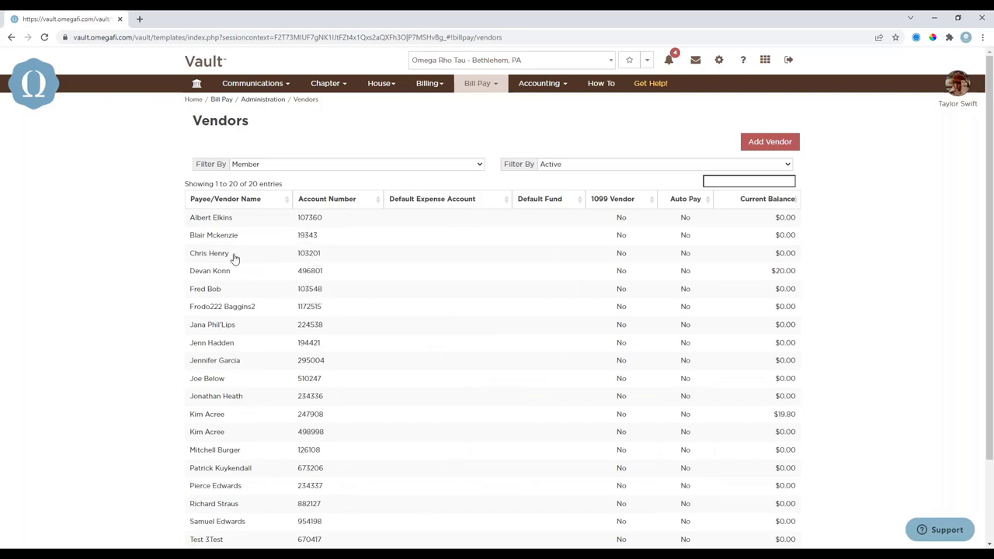
{"action": "left_click", "coordinate": [276, 165]}
{"action": "left_click", "coordinate": [248, 176]}
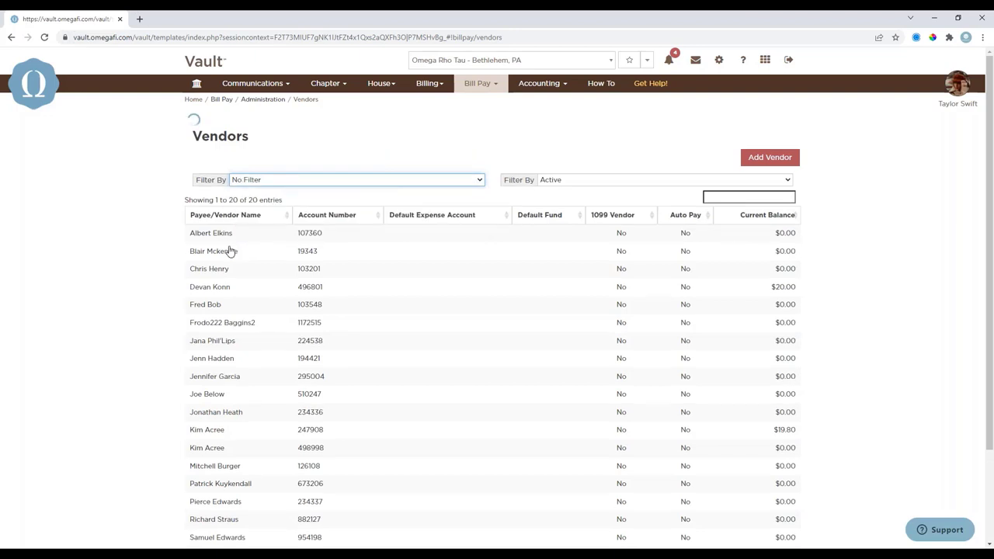
Open the Bell South - Internet vendor's details and review its register
{"action": "left_click", "coordinate": [244, 253]}
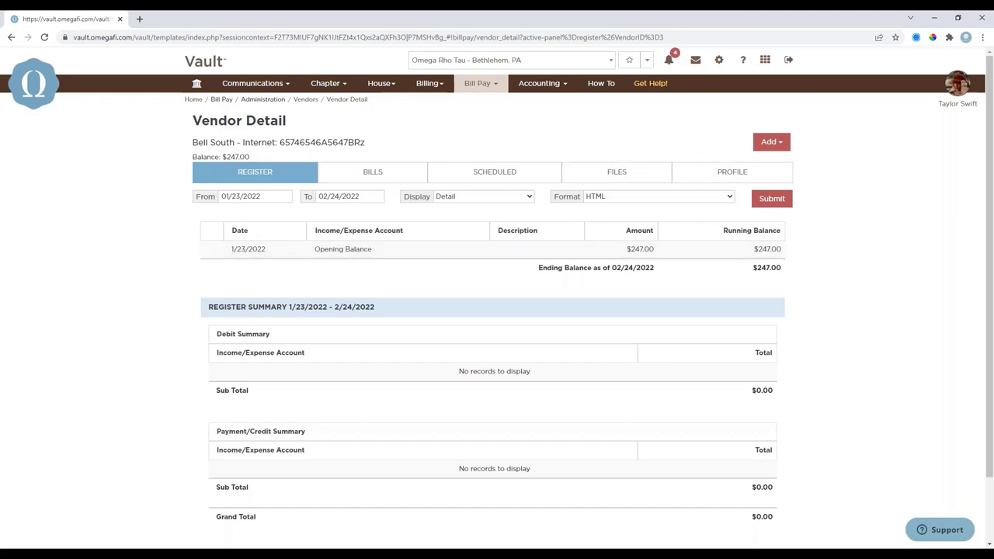
{"action": "scroll", "coordinate": [609, 255], "scroll_direction": "down", "scroll_amount": 2}
{"action": "scroll", "coordinate": [326, 261], "scroll_direction": "up", "scroll_amount": 2}
Open Bill Pay user access and view how to add a user and remove the first listed user's access, cancelling both
{"action": "left_click", "coordinate": [474, 85]}
{"action": "left_click", "coordinate": [327, 148]}
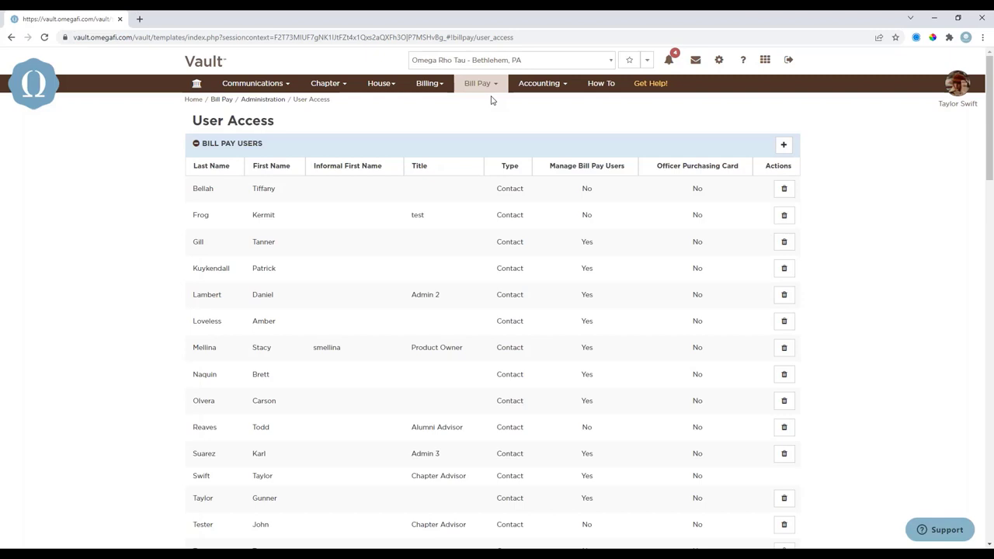
{"action": "left_click", "coordinate": [783, 146]}
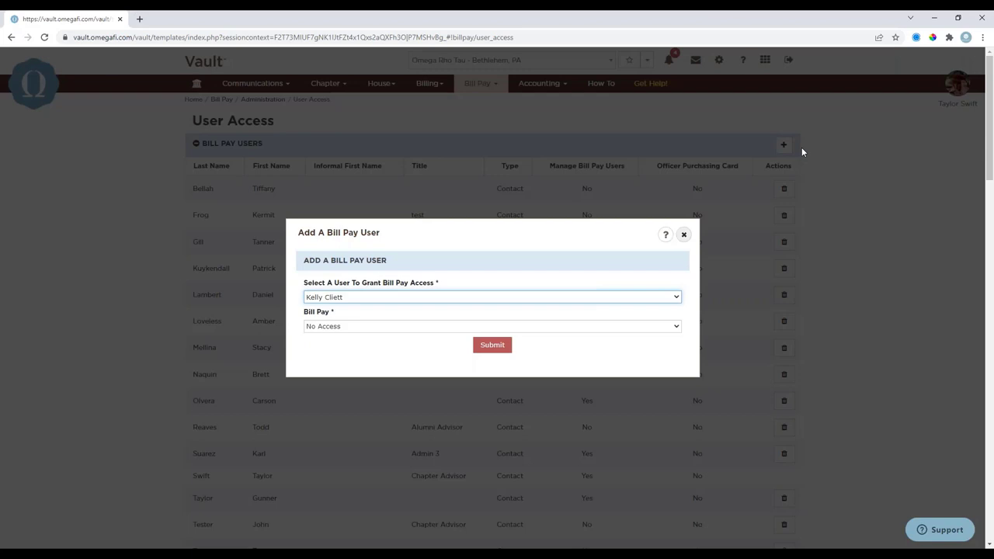
{"action": "left_click", "coordinate": [684, 236]}
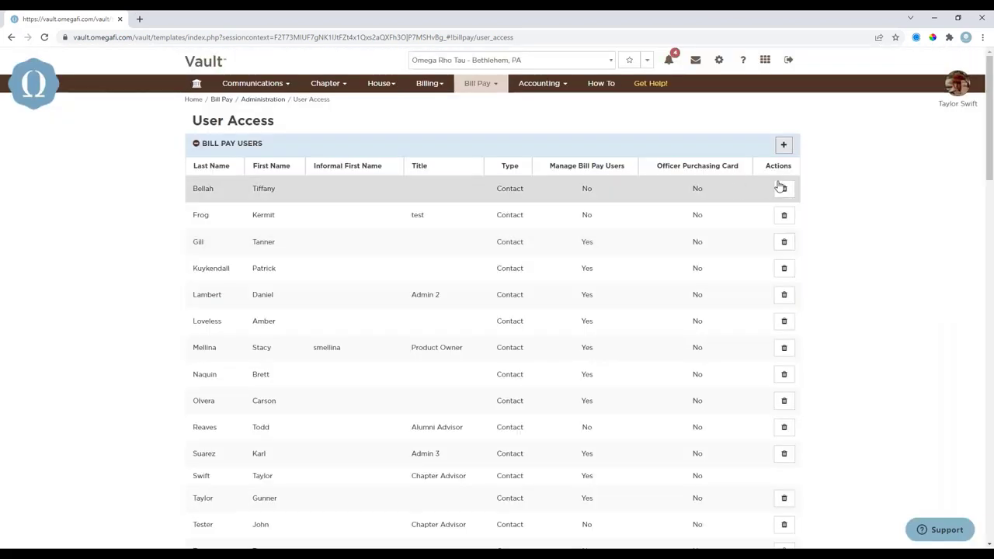
{"action": "left_click", "coordinate": [783, 188]}
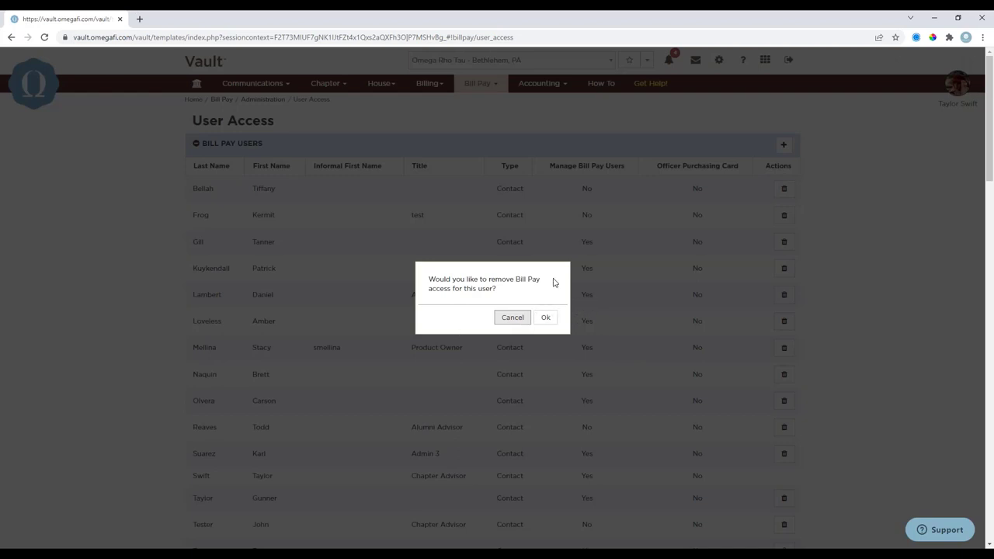
{"action": "left_click", "coordinate": [513, 318]}
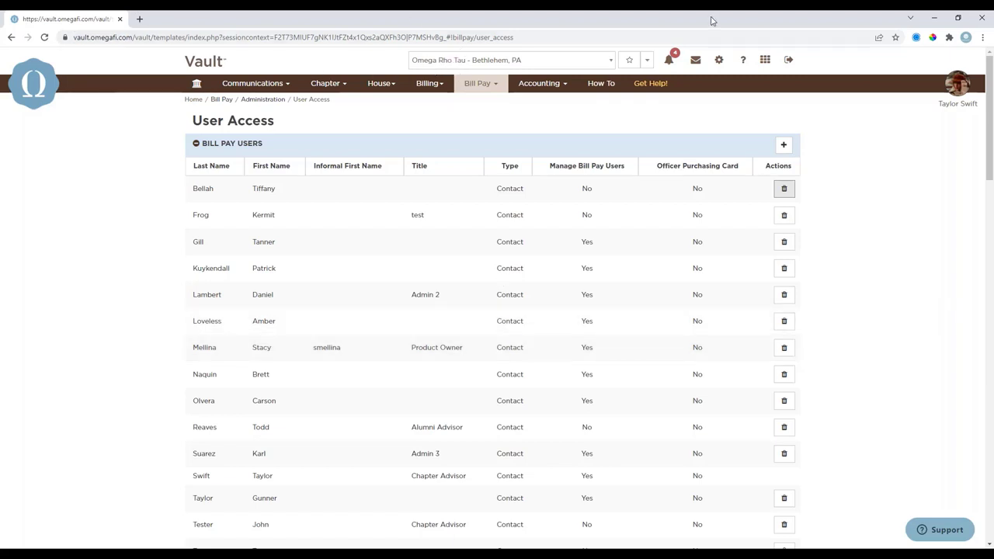
Open the Vault Users list, search by first name for the officer created 10/29/2021 11:19 AM, and view that user's permission details
{"action": "left_click", "coordinate": [716, 65]}
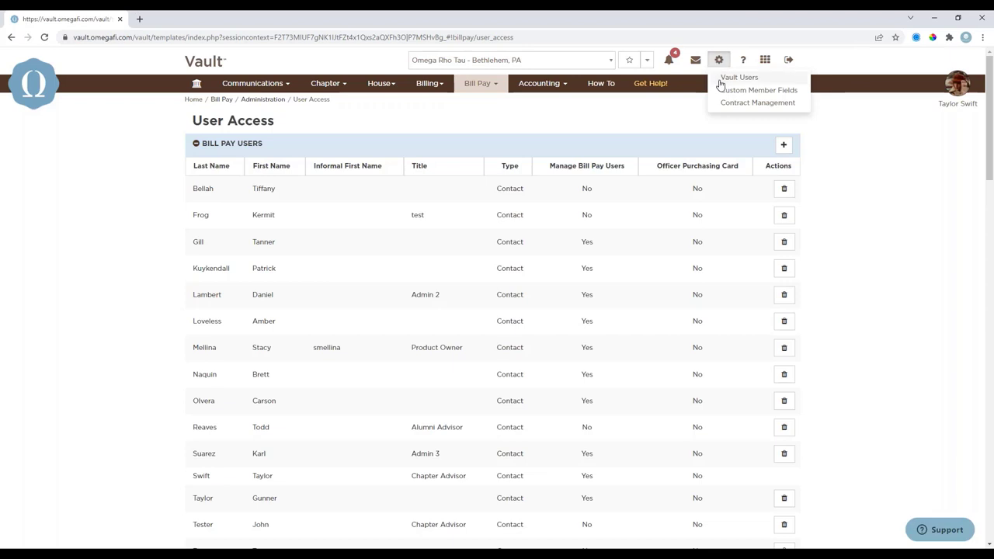
{"action": "left_click", "coordinate": [737, 78]}
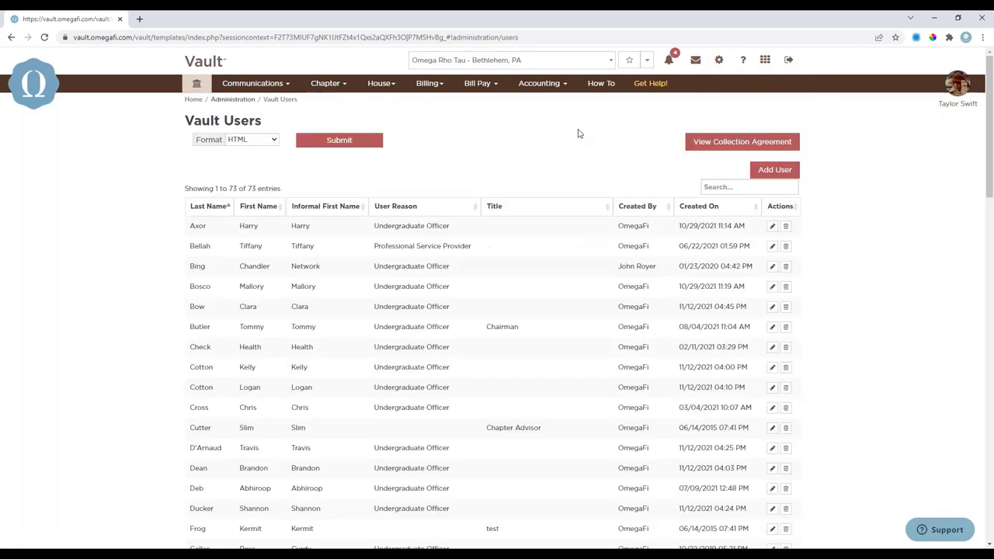
{"action": "key", "text": "ctrl+f"}
{"action": "type", "text": "mallor"}
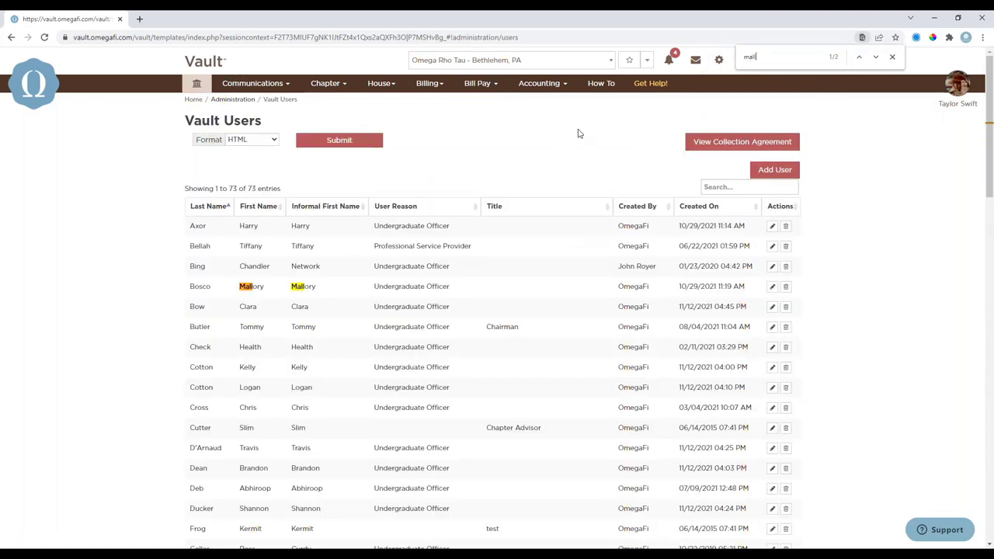
{"action": "left_click", "coordinate": [222, 294]}
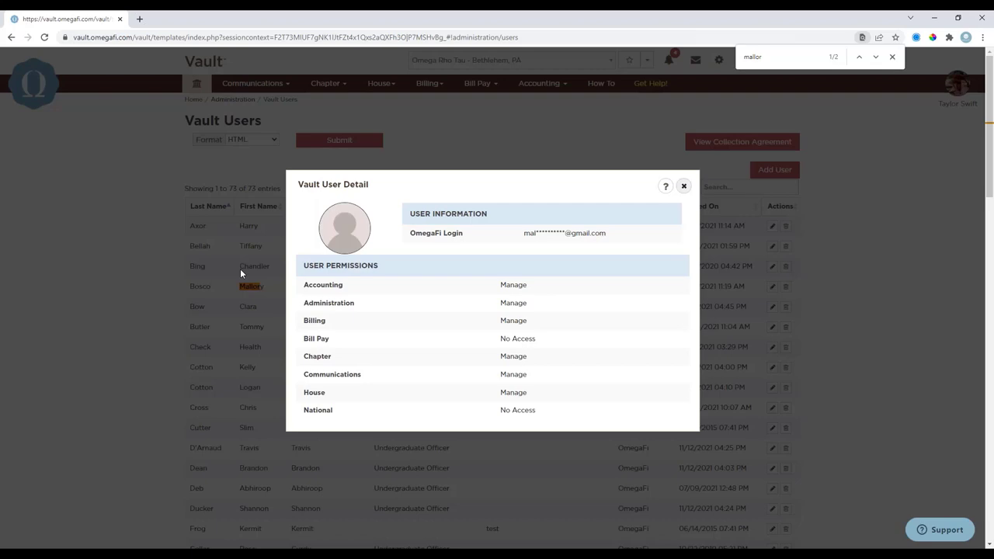
{"action": "left_click", "coordinate": [683, 185]}
{"action": "left_click", "coordinate": [368, 289]}
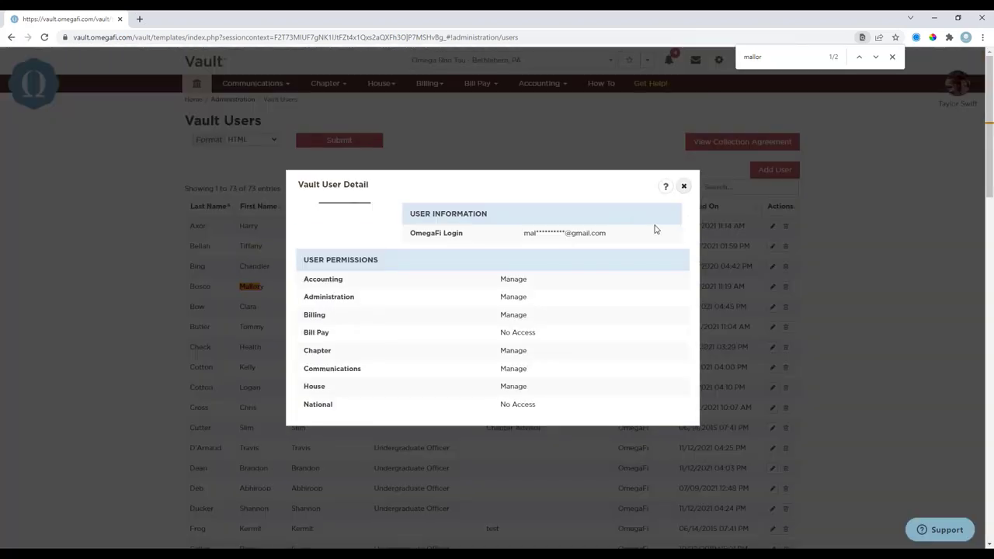
{"action": "left_click", "coordinate": [681, 186]}
Edit that Vault user, set the Bill Pay permission to Manage, and submit the change
{"action": "left_click", "coordinate": [772, 287]}
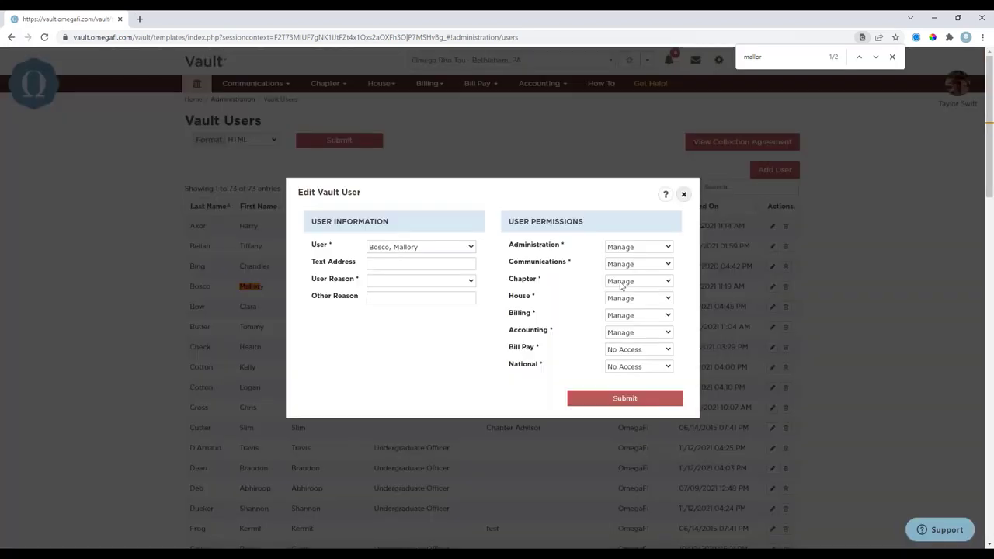
{"action": "left_click", "coordinate": [615, 116]}
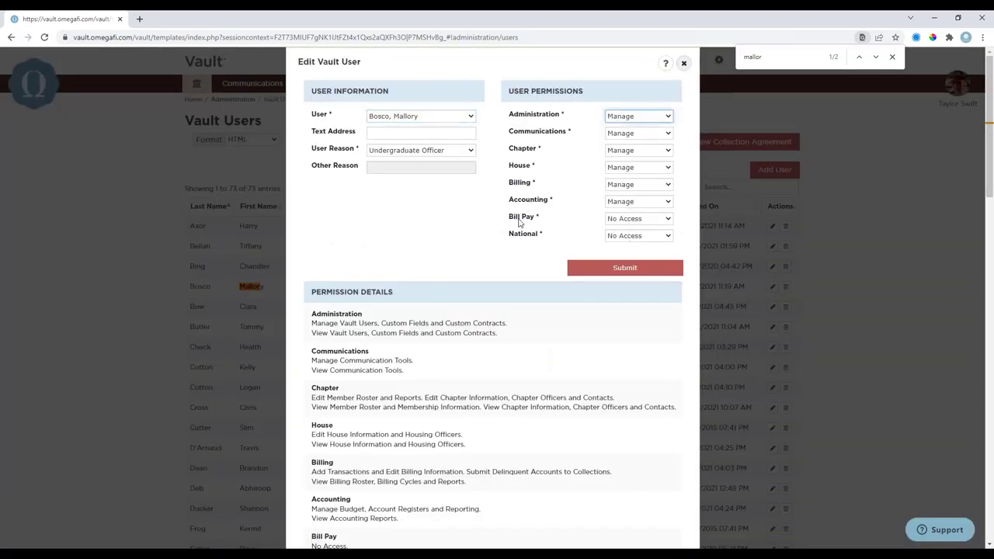
{"action": "left_click_drag", "start_coordinate": [510, 222], "coordinate": [562, 215]}
{"action": "left_click", "coordinate": [633, 219]}
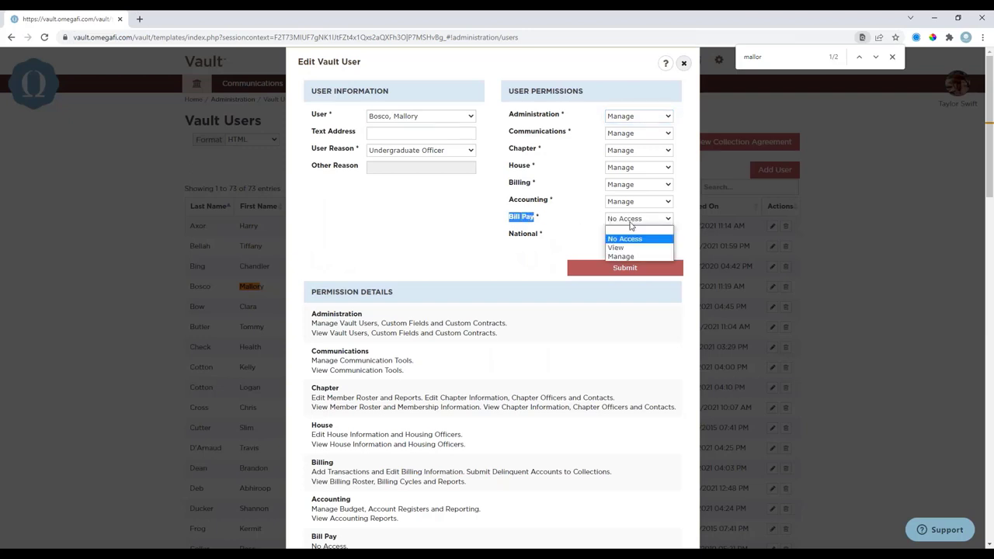
{"action": "left_click", "coordinate": [623, 256]}
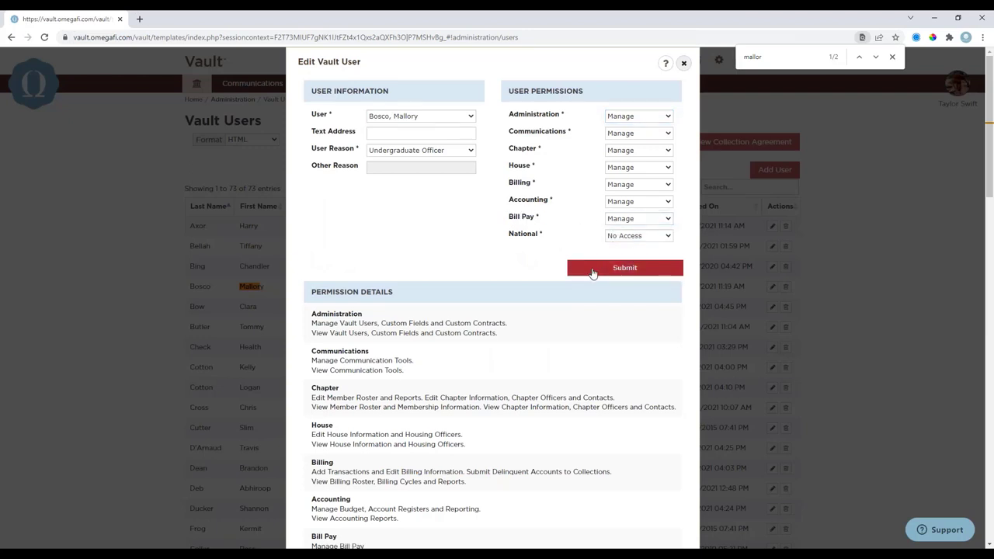
{"action": "left_click", "coordinate": [594, 264]}
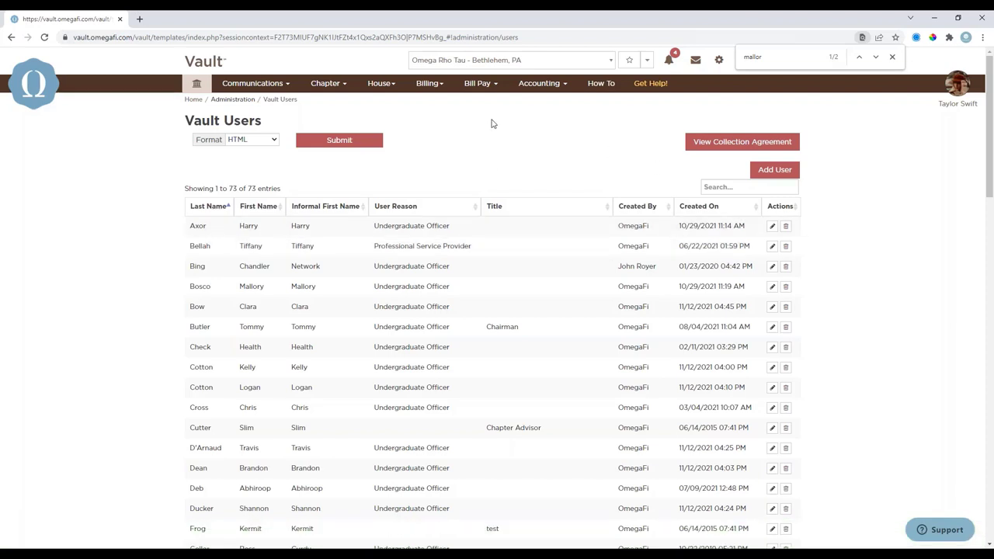
In Bill Pay User Access, find the same member by first name, grant all global permissions, submit, and collapse the global permissions list
{"action": "left_click", "coordinate": [478, 84]}
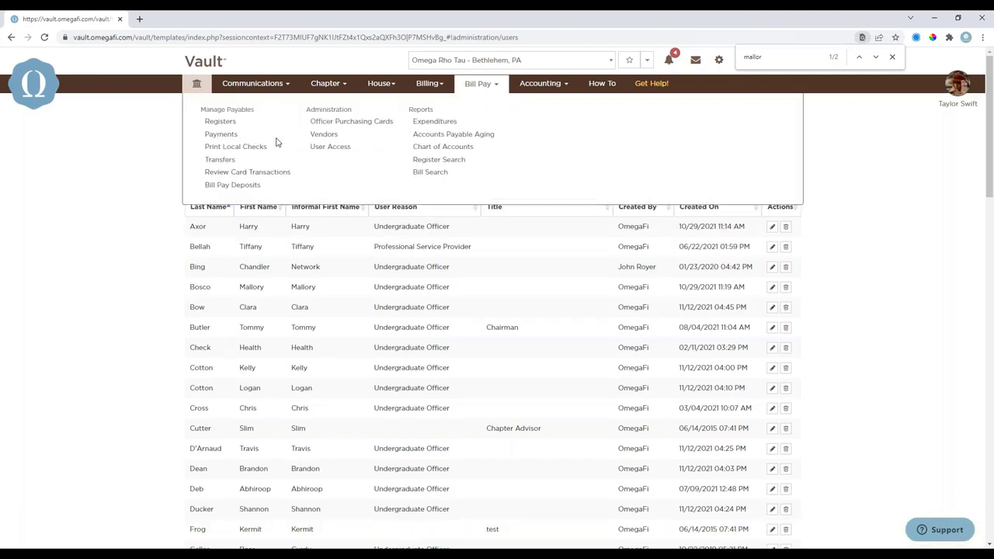
{"action": "left_click", "coordinate": [325, 148]}
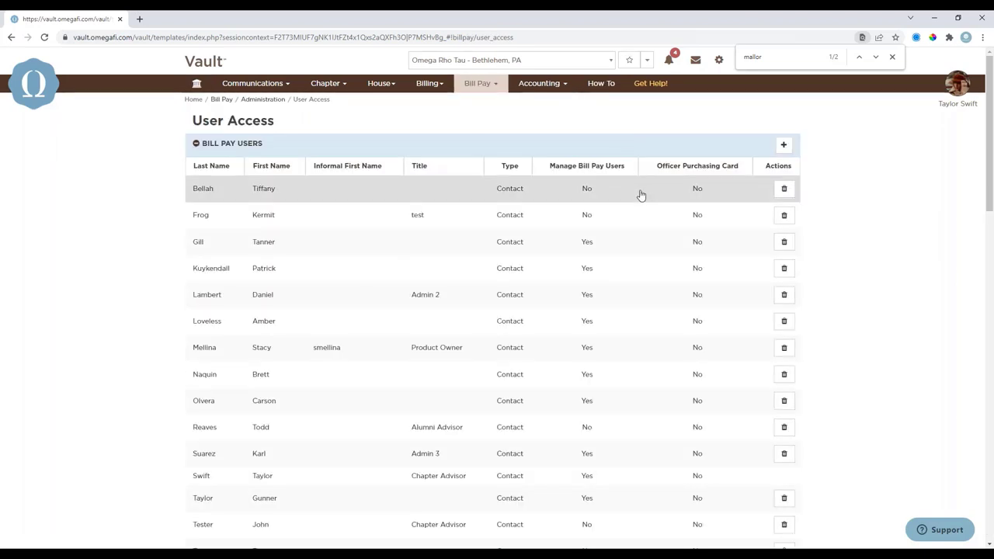
{"action": "key", "text": "ctrl+f"}
{"action": "type", "text": "mall"}
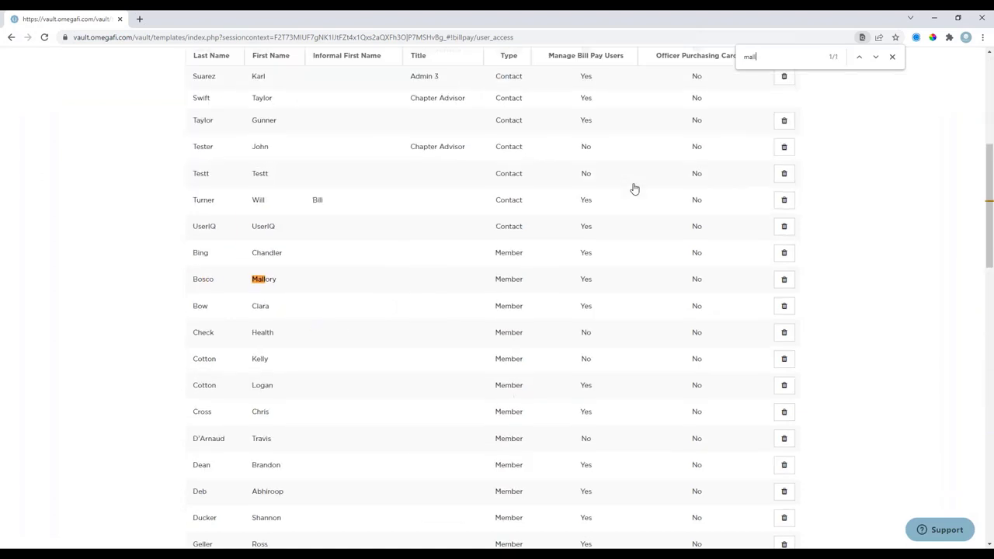
{"action": "left_click", "coordinate": [259, 288]}
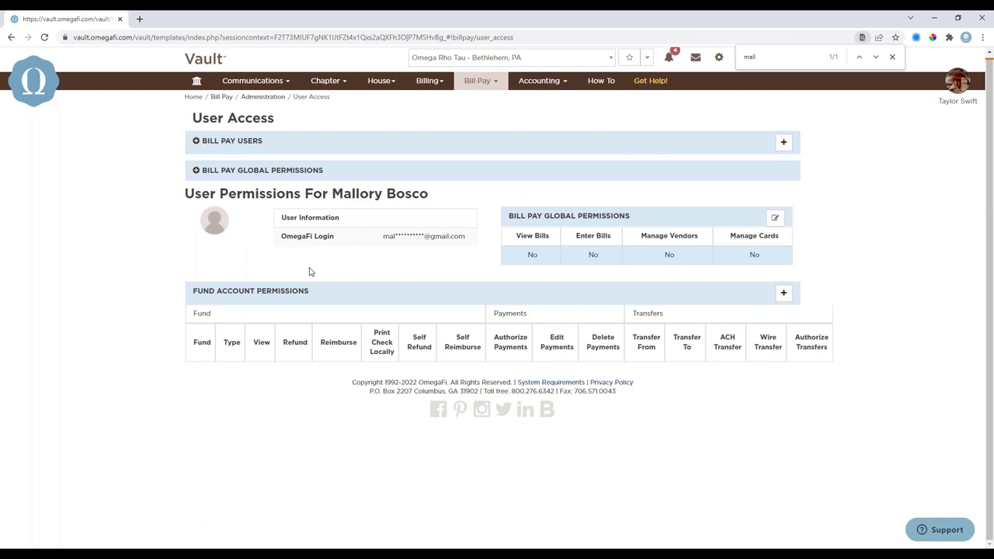
{"action": "left_click", "coordinate": [776, 221]}
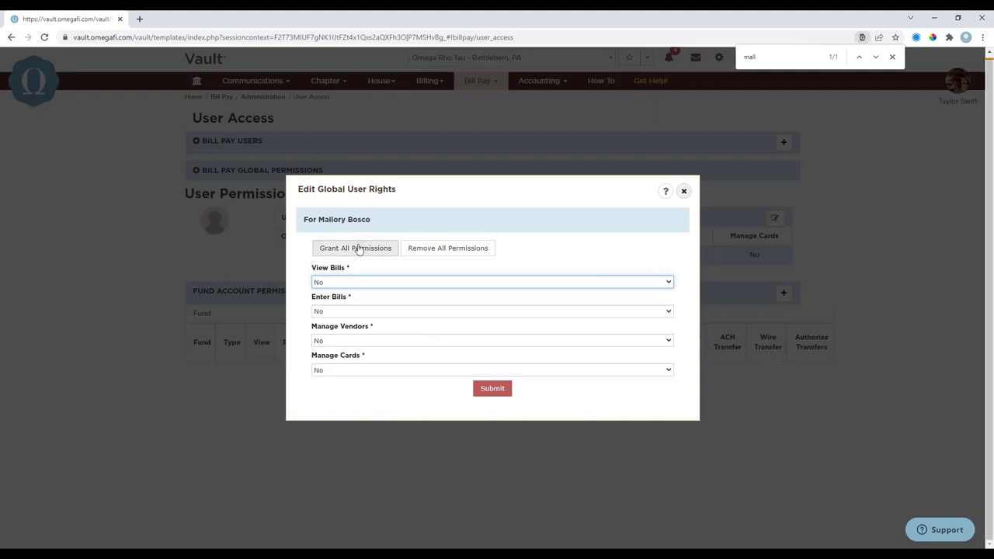
{"action": "left_click", "coordinate": [358, 249]}
{"action": "left_click", "coordinate": [503, 392]}
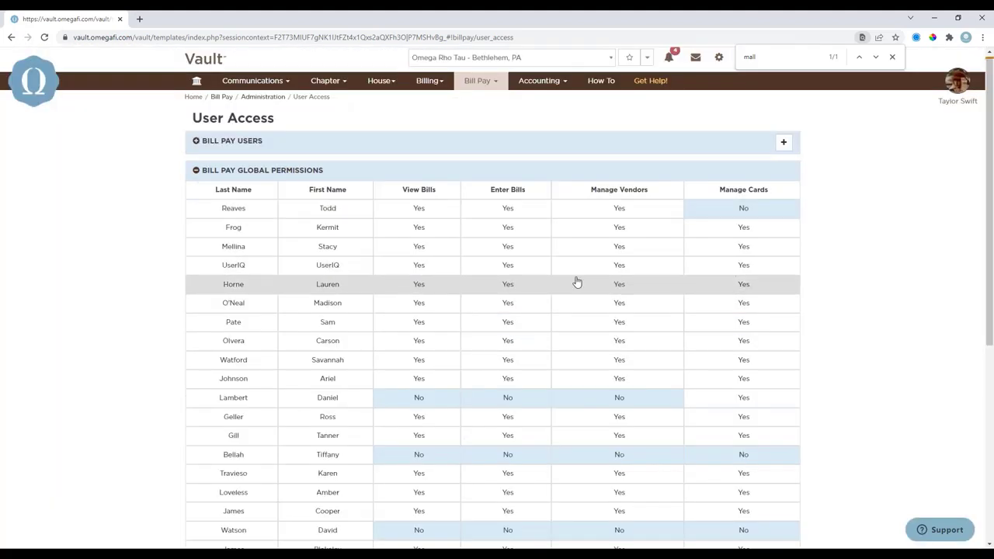
{"action": "left_click", "coordinate": [388, 173]}
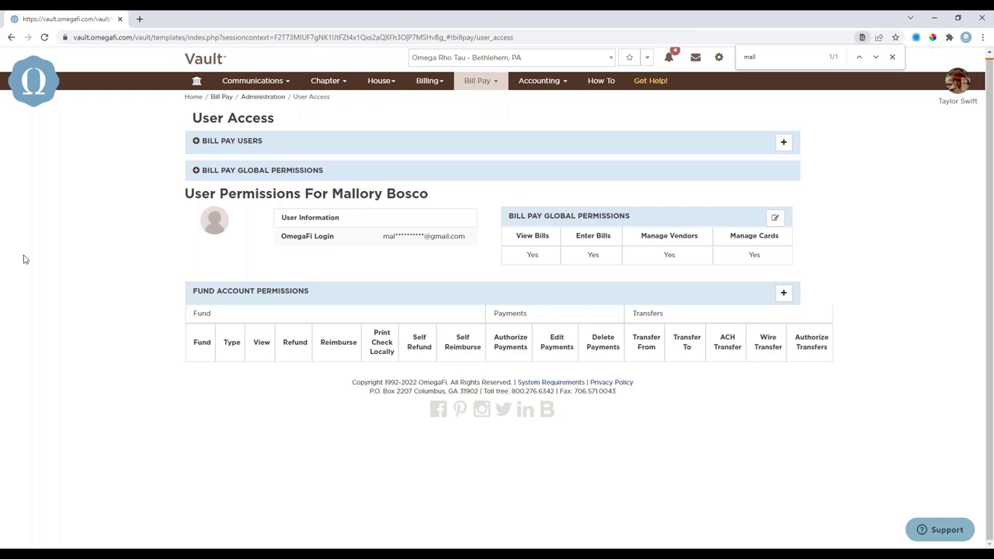
Add fund user rights for the member on the Chapter Operating fund with all permissions granted, and submit them
{"action": "left_click", "coordinate": [783, 295]}
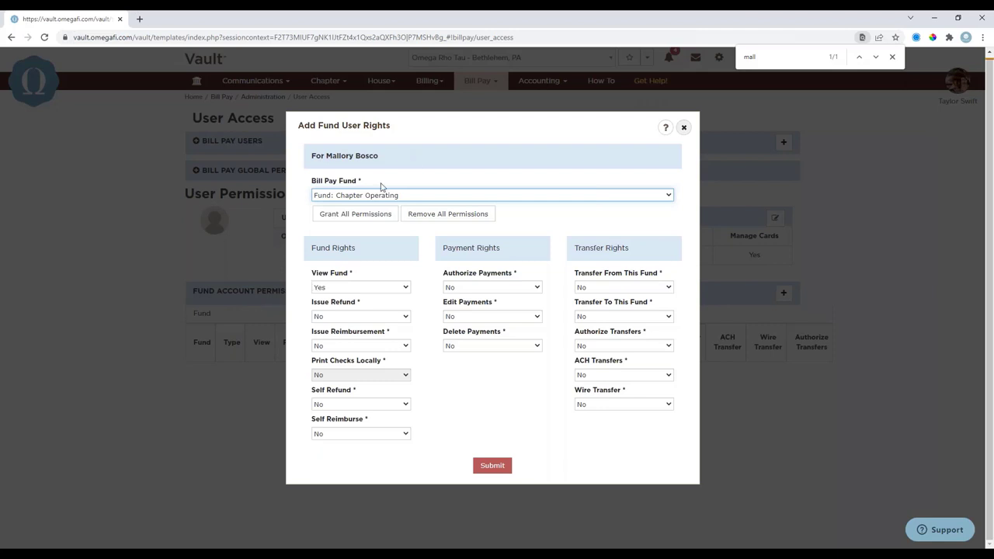
{"action": "left_click", "coordinate": [357, 217]}
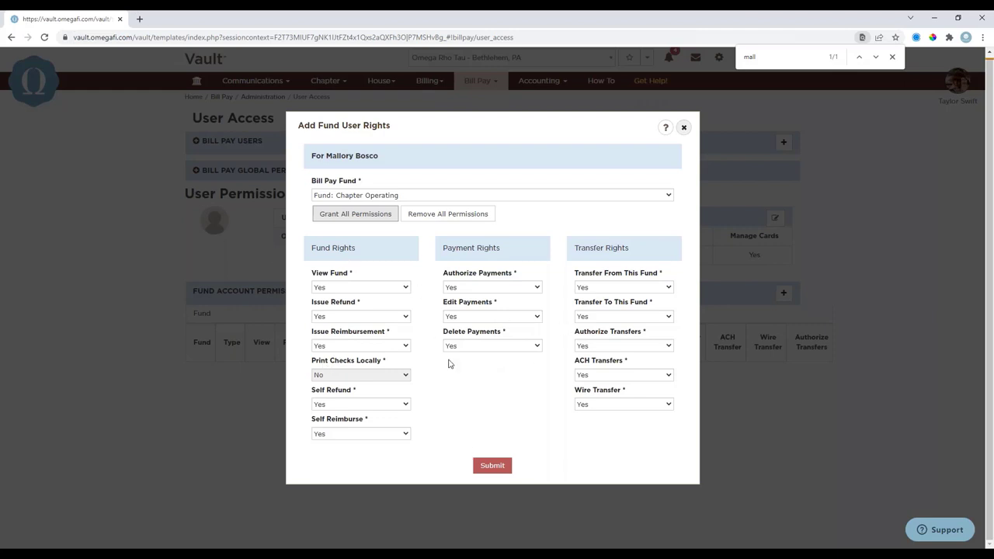
{"action": "left_click", "coordinate": [495, 469]}
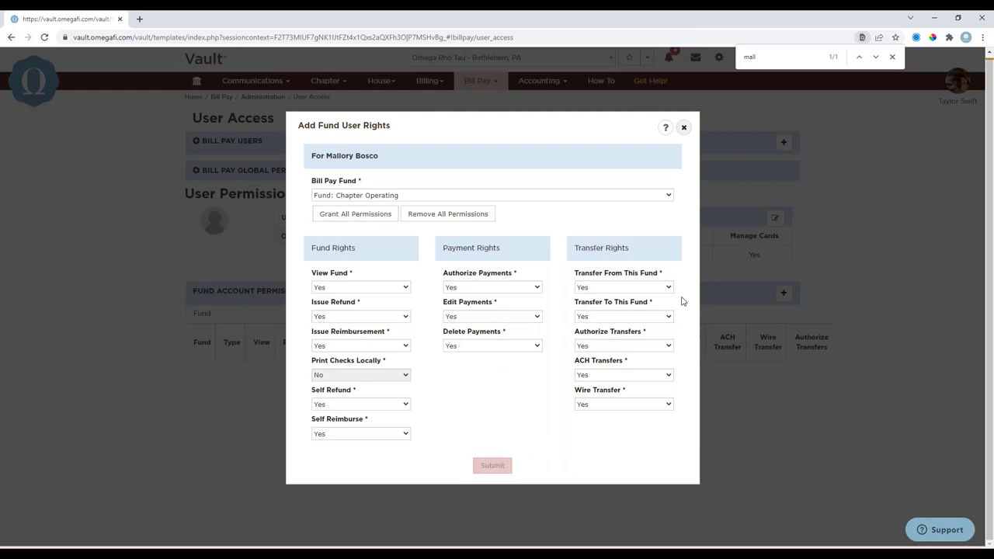
{"action": "left_click", "coordinate": [683, 127]}
Reload the User Access page, find the same member by first name, and review the member's fund account permissions
{"action": "left_click", "coordinate": [44, 37]}
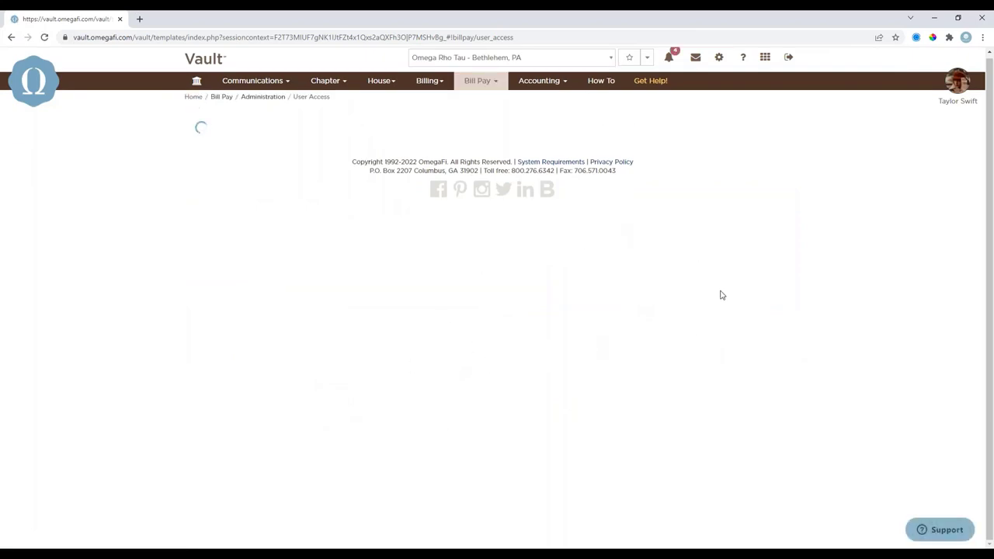
{"action": "scroll", "coordinate": [326, 295], "scroll_direction": "down", "scroll_amount": 2}
{"action": "scroll", "coordinate": [233, 194], "scroll_direction": "up", "scroll_amount": 2}
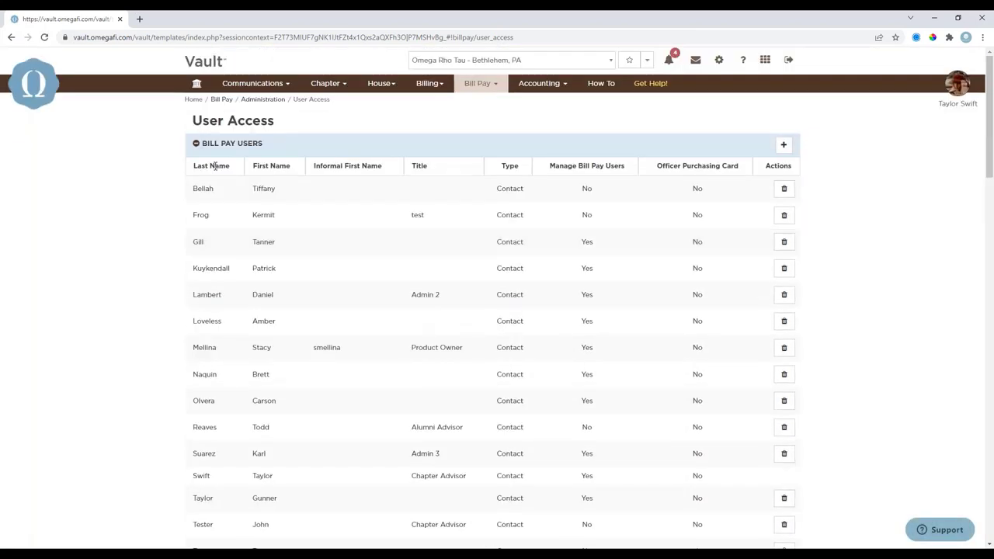
{"action": "left_click", "coordinate": [207, 150]}
{"action": "left_click", "coordinate": [211, 177]}
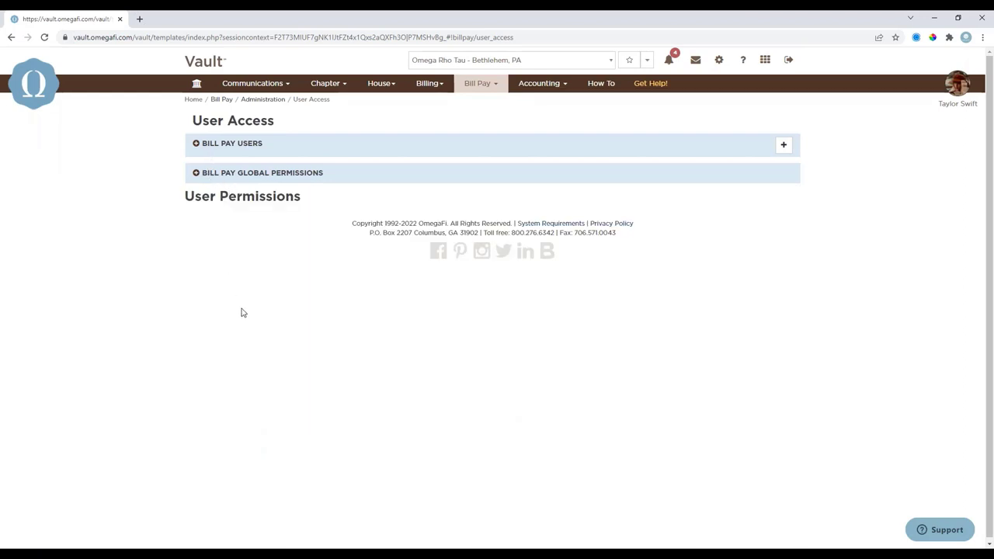
{"action": "left_click", "coordinate": [229, 147]}
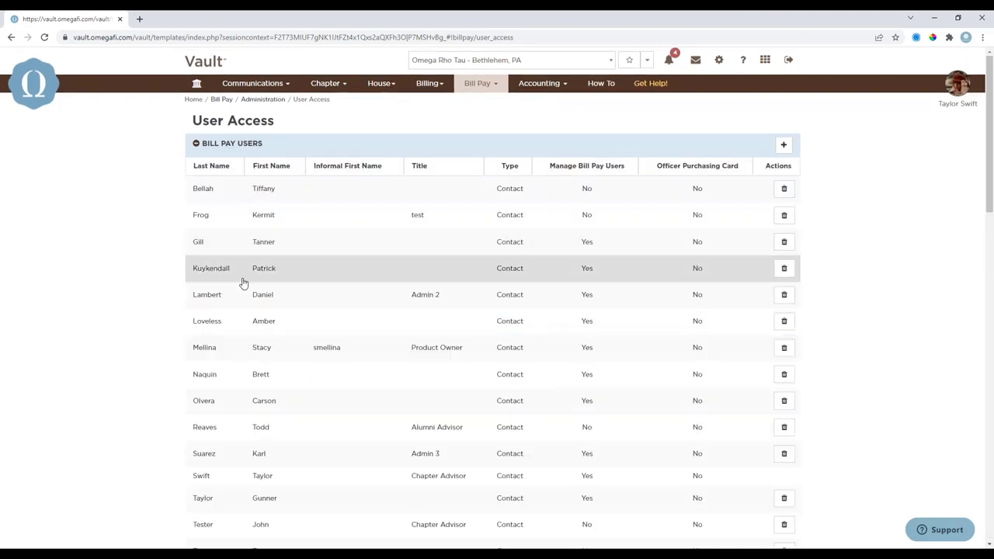
{"action": "scroll", "coordinate": [256, 299], "scroll_direction": "down", "scroll_amount": 1}
{"action": "key", "text": "ctrl+f"}
{"action": "type", "text": "mall"}
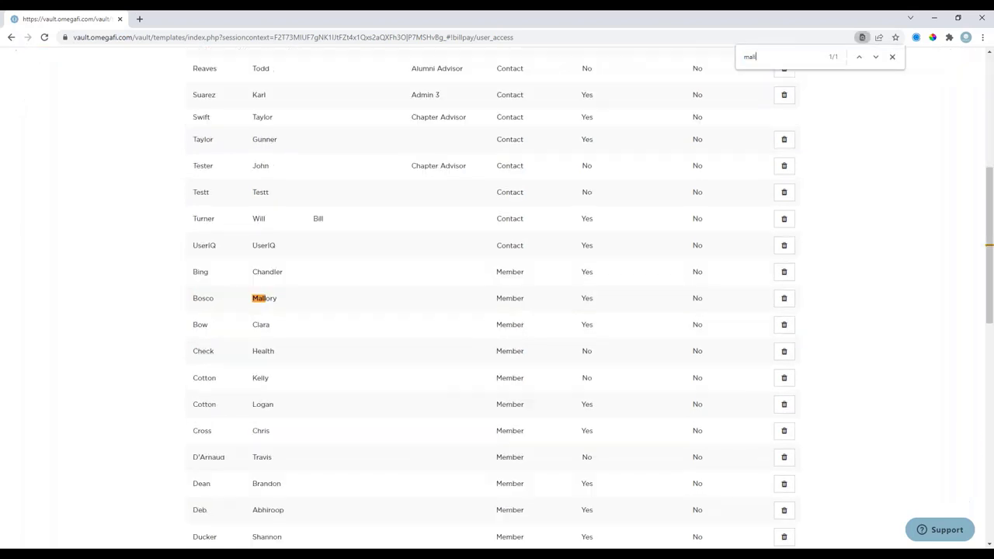
{"action": "left_click", "coordinate": [310, 279]}
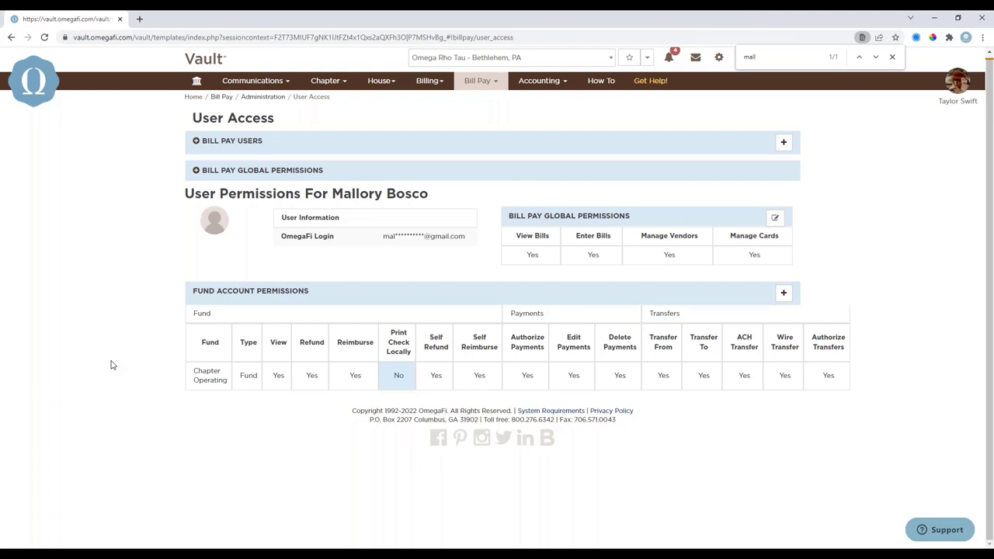
Add fund user rights for the member on the Meals Fund with all permissions granted, submit them, and close the dialog
{"action": "left_click", "coordinate": [784, 297]}
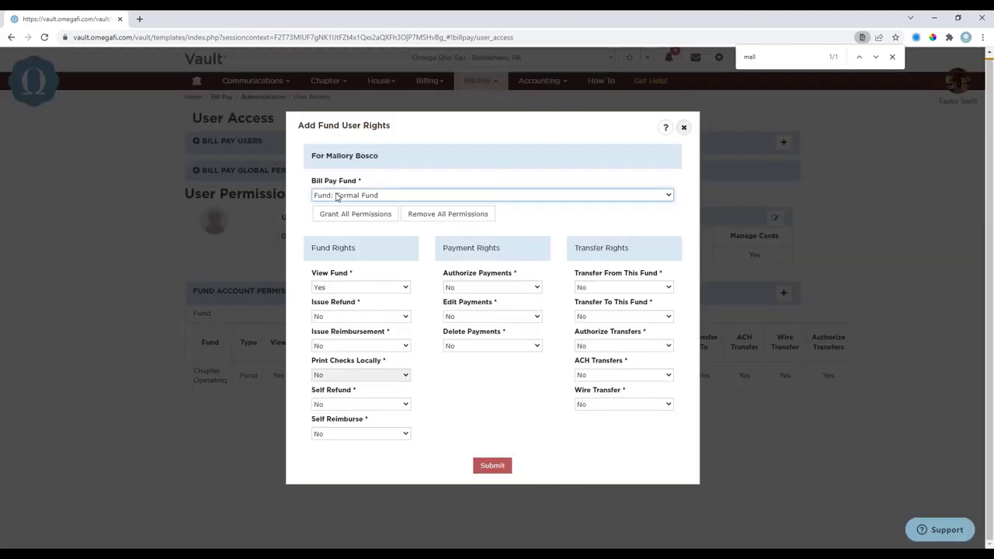
{"action": "left_click", "coordinate": [345, 195]}
{"action": "left_click", "coordinate": [348, 216]}
{"action": "left_click", "coordinate": [355, 215]}
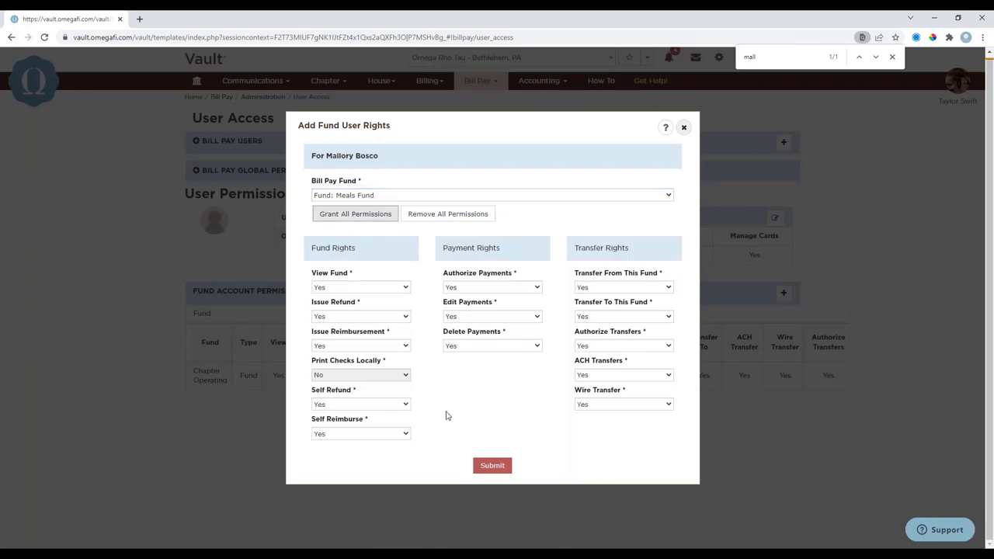
{"action": "left_click", "coordinate": [491, 464]}
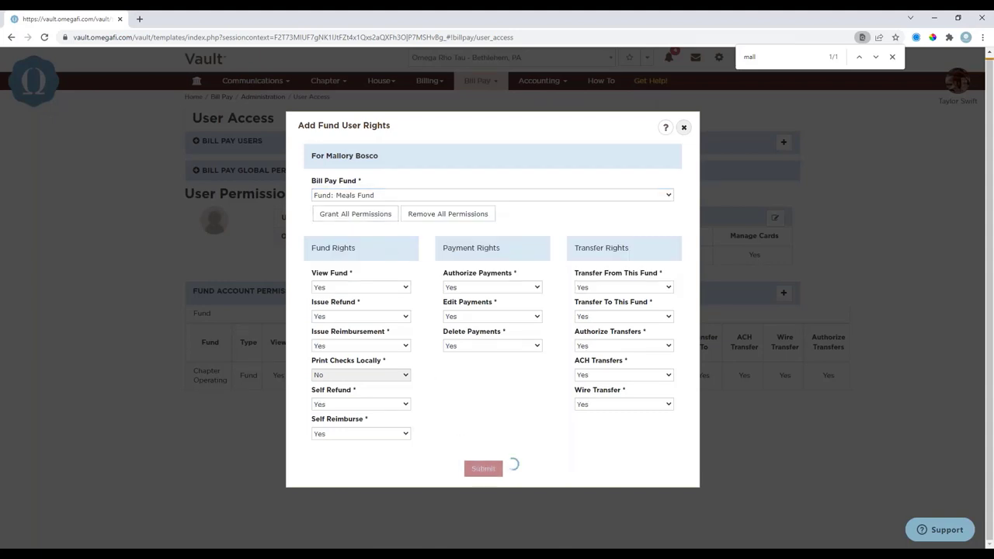
{"action": "left_click", "coordinate": [684, 127]}
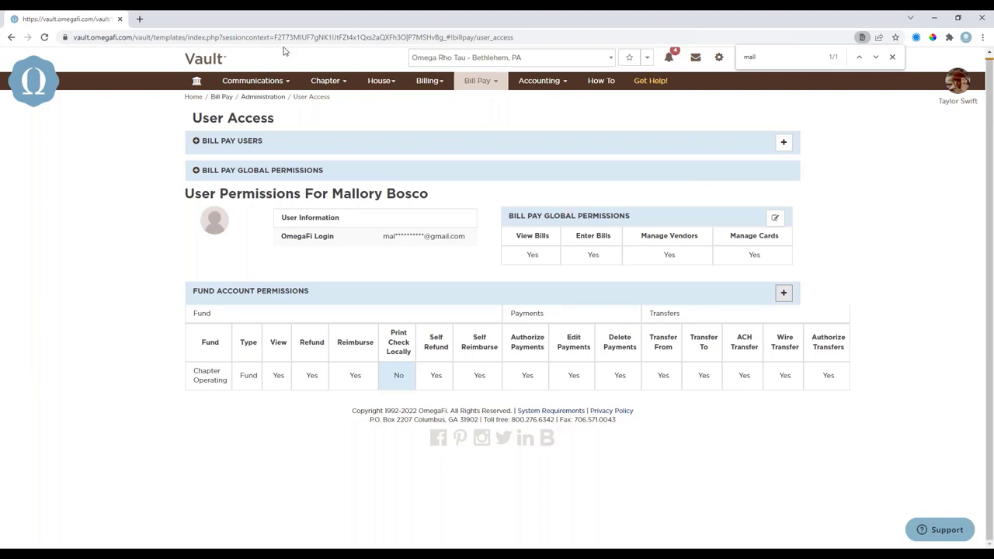
Open Officer Purchasing Cards in Bill Pay, review the card enrollment request form for oneself, and close it without submitting
{"action": "left_click", "coordinate": [472, 82]}
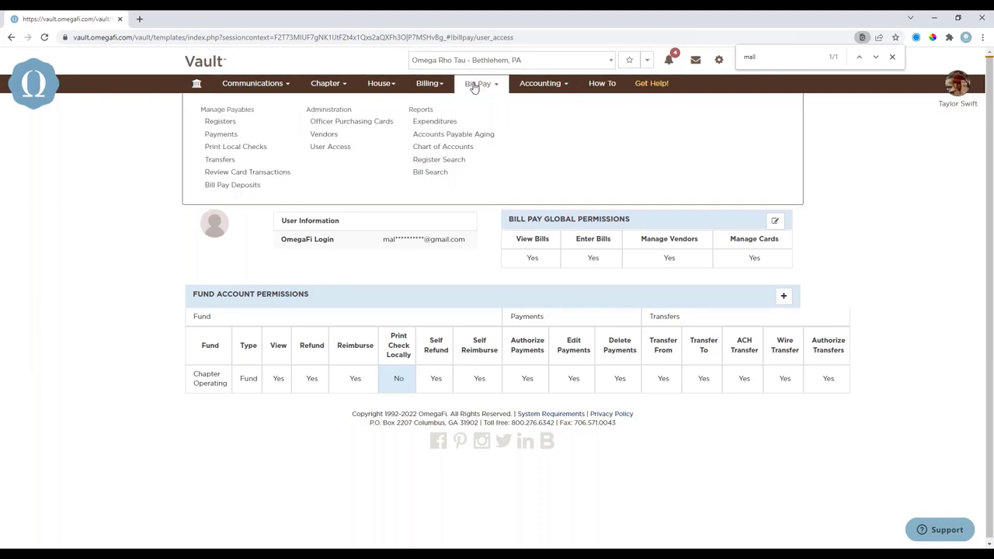
{"action": "left_click", "coordinate": [351, 122]}
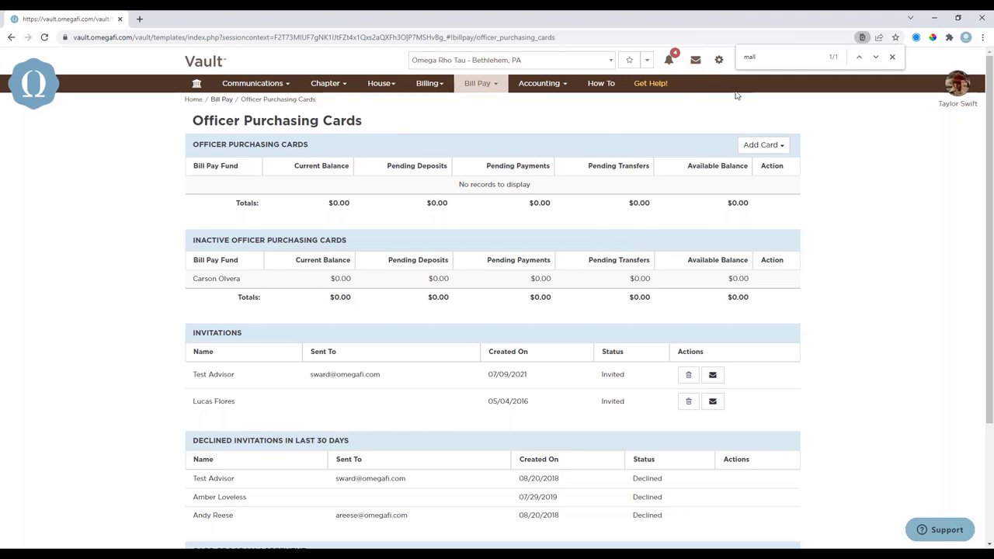
{"action": "left_click", "coordinate": [765, 145]}
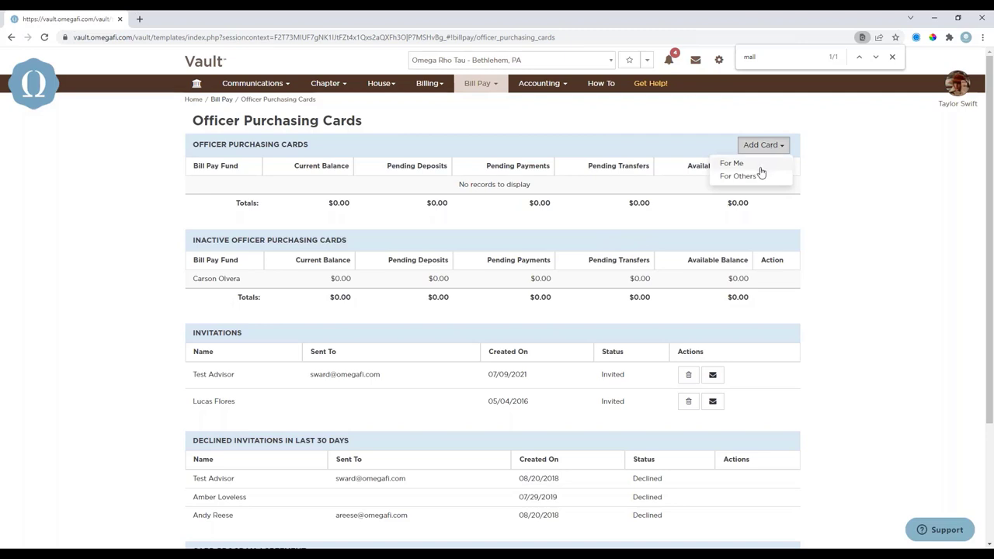
{"action": "left_click", "coordinate": [760, 165]}
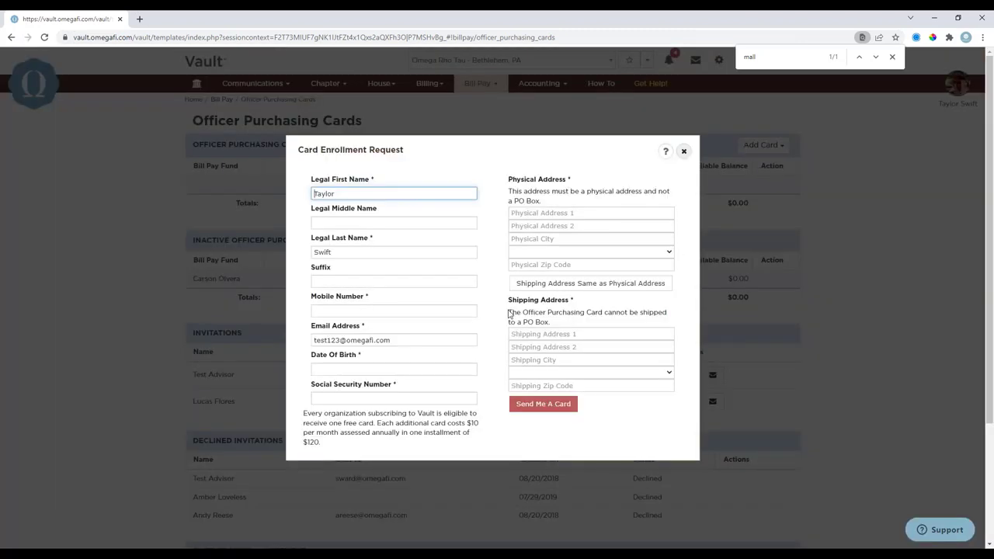
{"action": "left_click", "coordinate": [684, 151]}
Add an officer purchasing card for others by selecting a member without a card and submitting the card enrollment invitation
{"action": "left_click", "coordinate": [750, 146]}
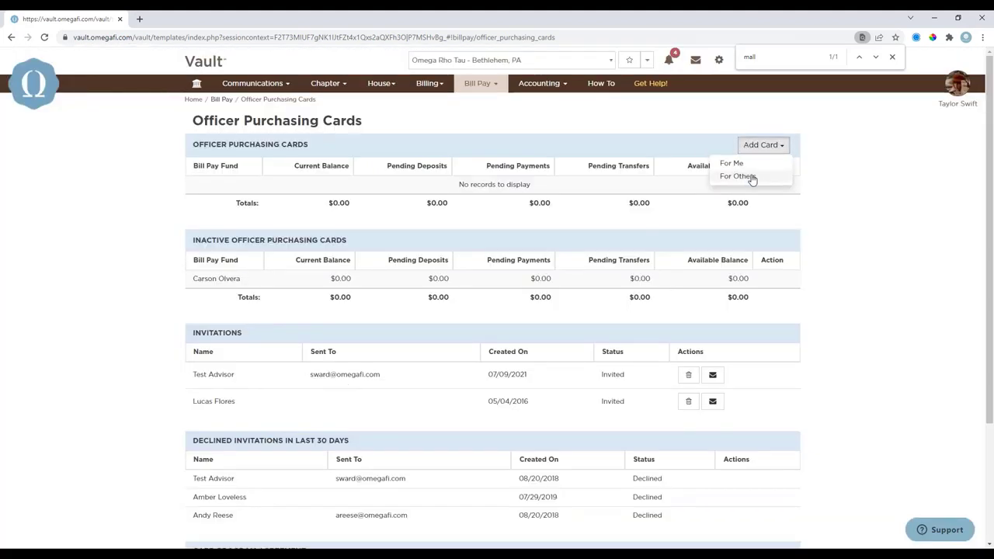
{"action": "left_click", "coordinate": [750, 177]}
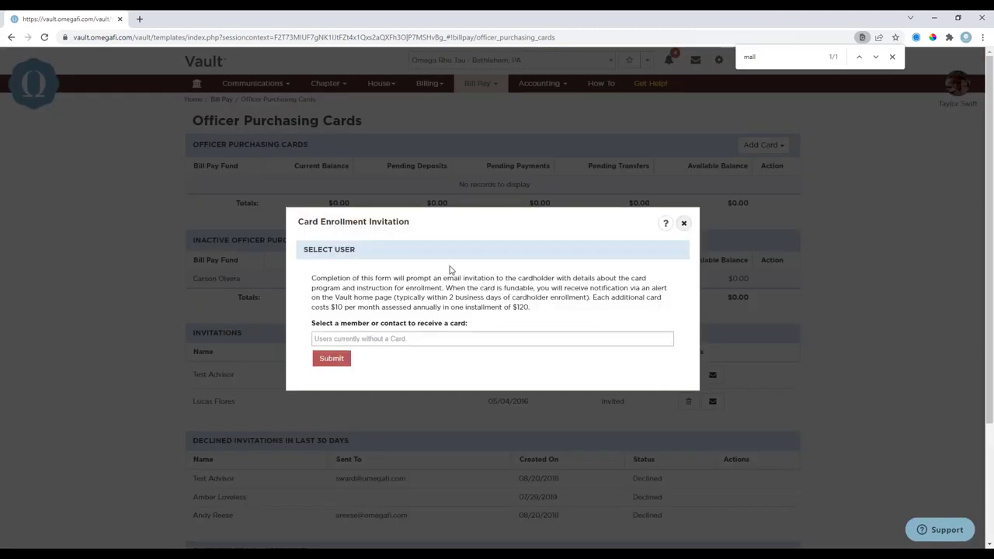
{"action": "left_click", "coordinate": [395, 337]}
{"action": "scroll", "coordinate": [358, 367], "scroll_direction": "down", "scroll_amount": 2}
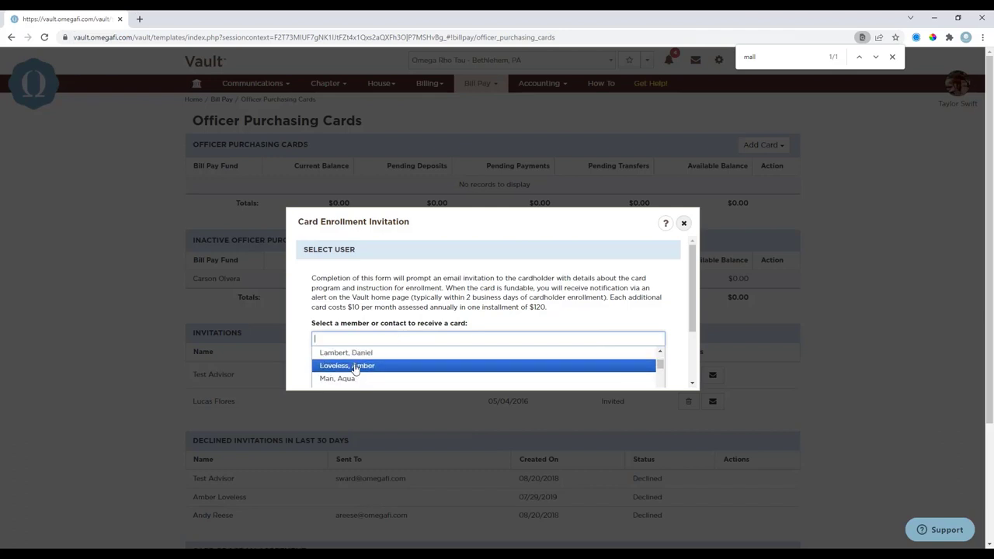
{"action": "left_click", "coordinate": [355, 365]}
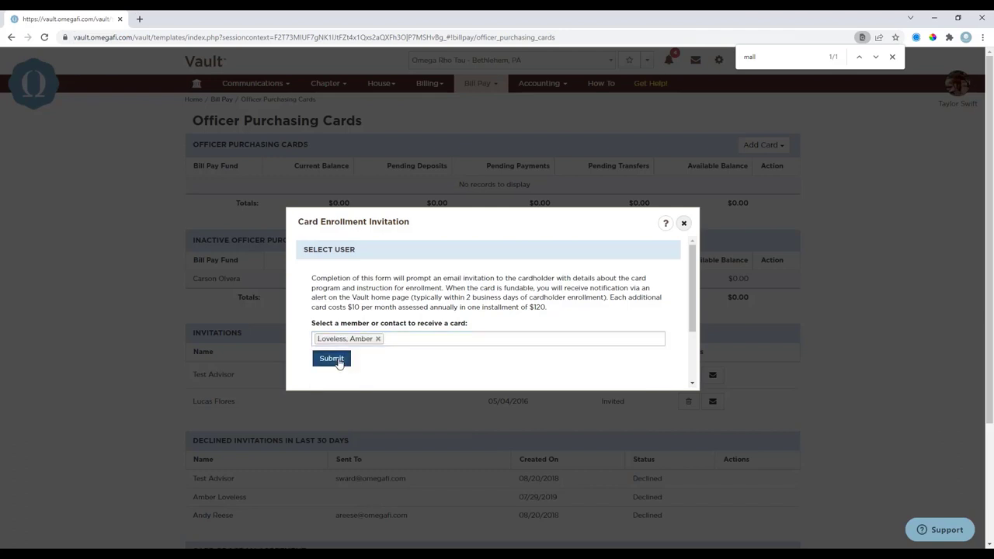
{"action": "left_click", "coordinate": [338, 362]}
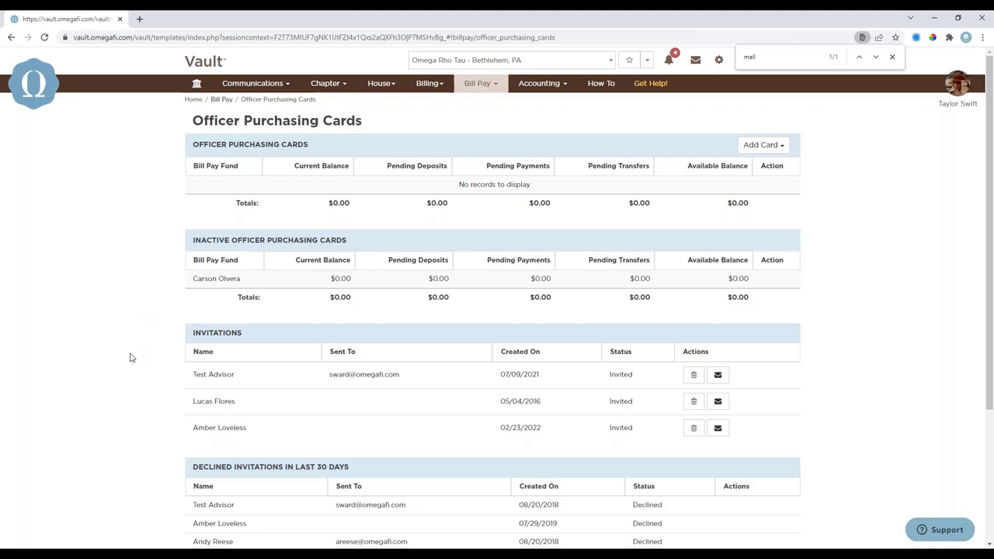
Check Review Card Transactions in Bill Pay for transactions to categorize, and return to Officer Purchasing Cards
{"action": "left_click", "coordinate": [493, 85]}
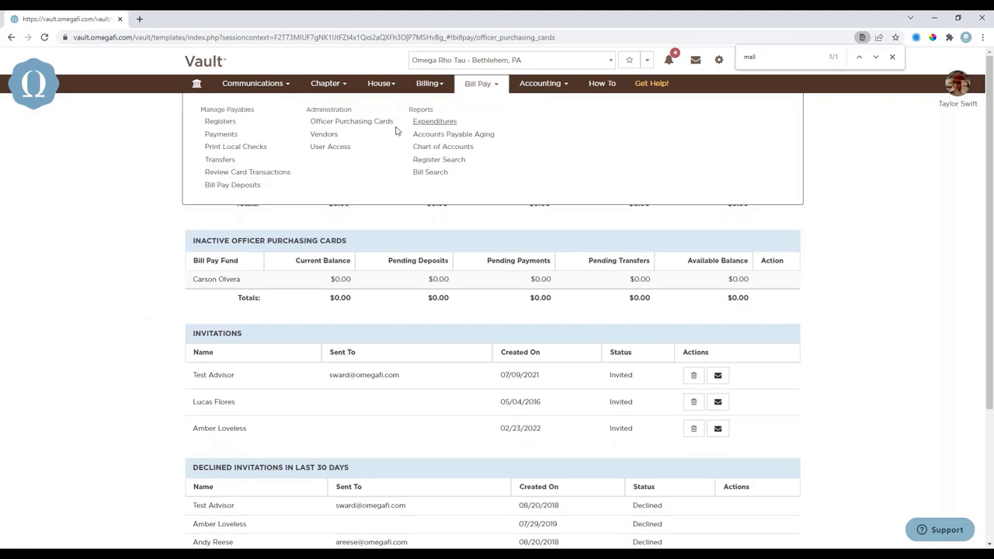
{"action": "left_click", "coordinate": [243, 173]}
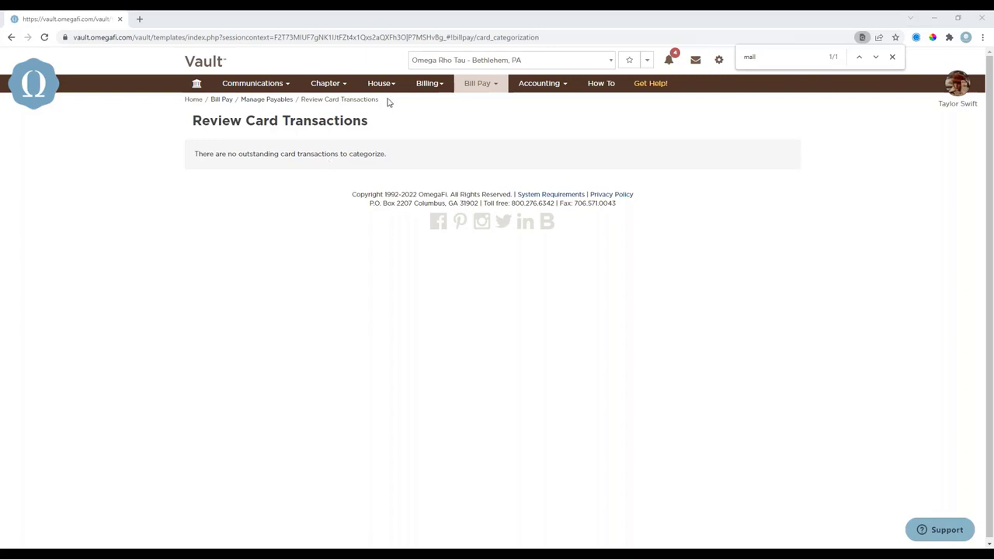
{"action": "left_click", "coordinate": [470, 86]}
{"action": "left_click", "coordinate": [351, 121]}
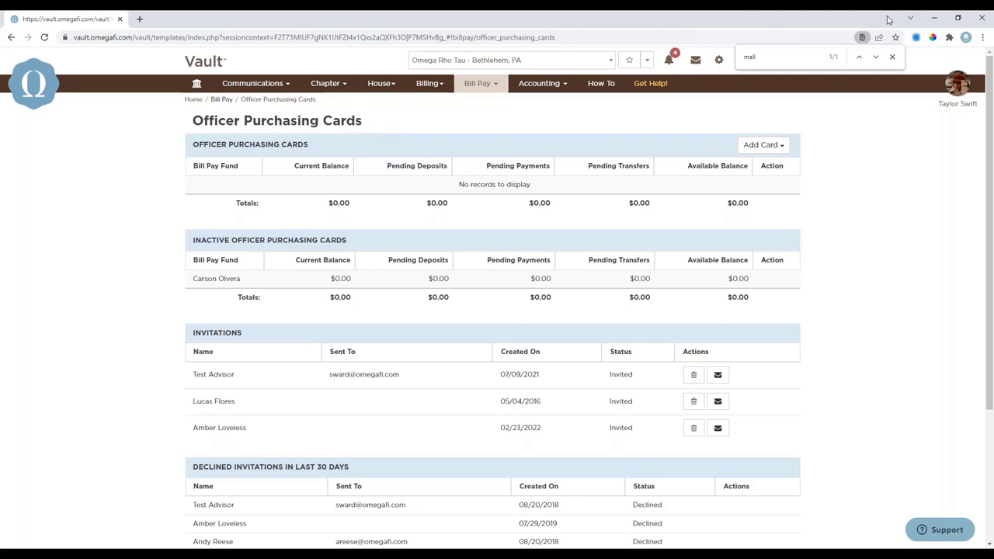
Close the browser's find bar, show the help for Officer Purchasing Cards, and highlight the fraud dispute contact details
{"action": "left_click", "coordinate": [892, 56]}
{"action": "left_click", "coordinate": [742, 60]}
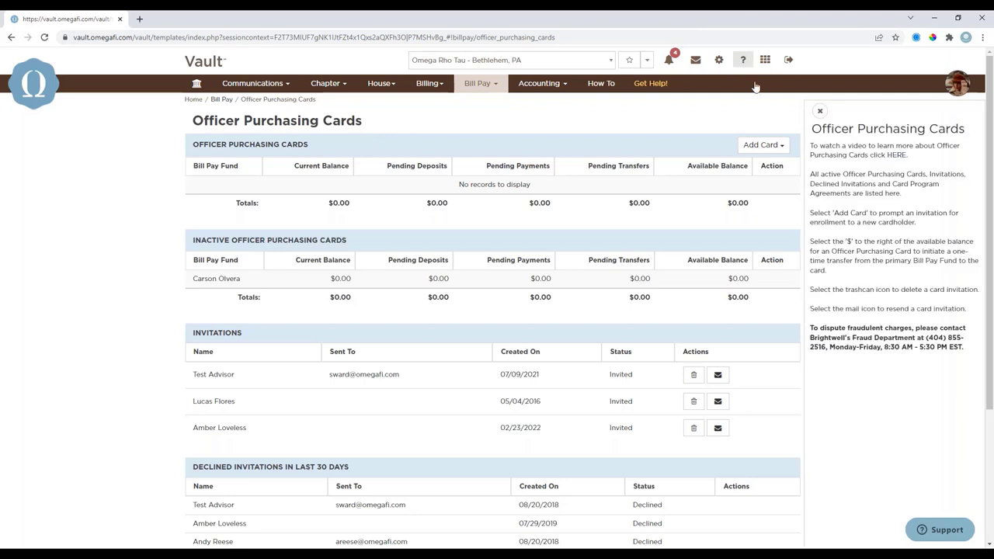
{"action": "left_click_drag", "start_coordinate": [810, 327], "coordinate": [967, 353]}
{"action": "left_click", "coordinate": [949, 363]}
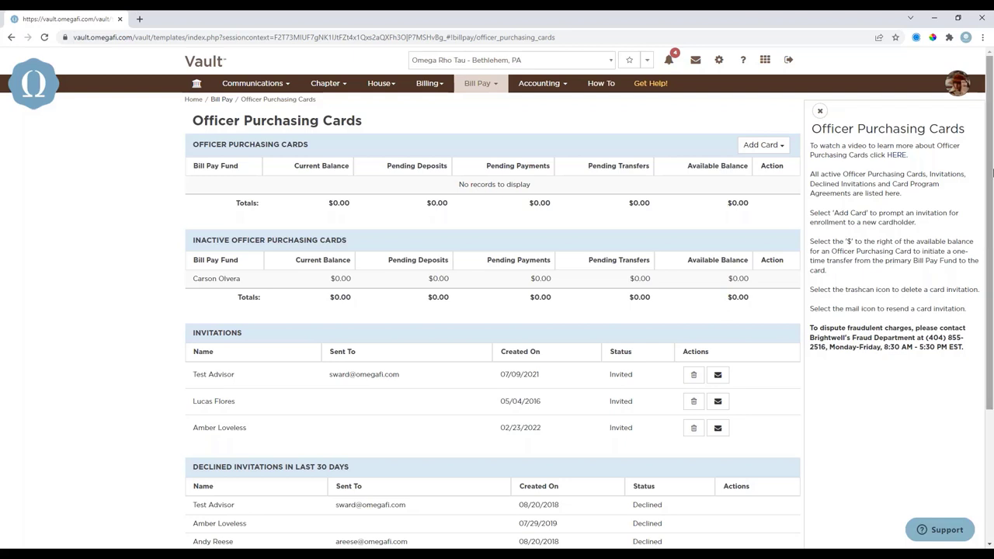
Open the Vault help center in its own browser tab and expand the Support search widget
{"action": "left_click", "coordinate": [652, 83]}
{"action": "left_click", "coordinate": [206, 21]}
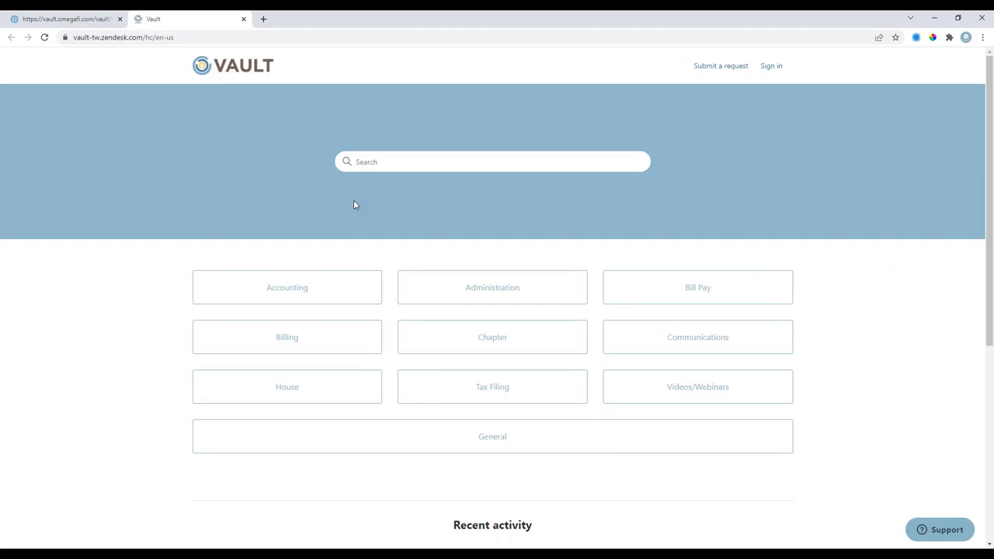
{"action": "left_click", "coordinate": [959, 536]}
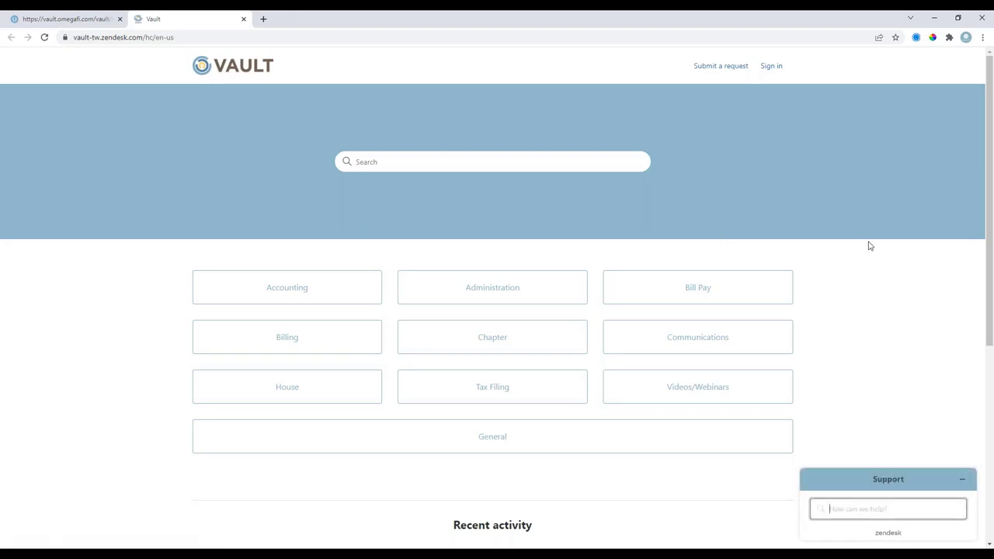